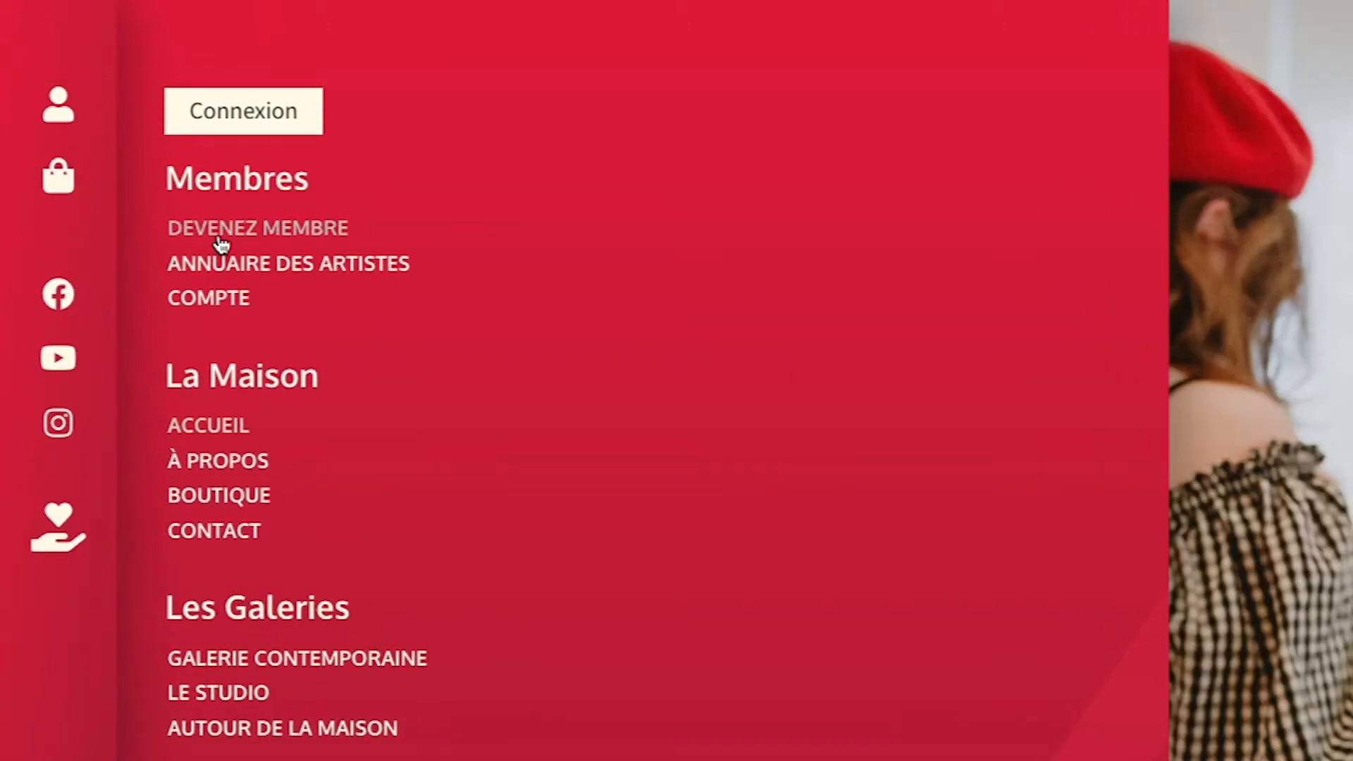
Go to Devenez membre and choose the 30 $ per year artist membership.
left_click(220, 239)
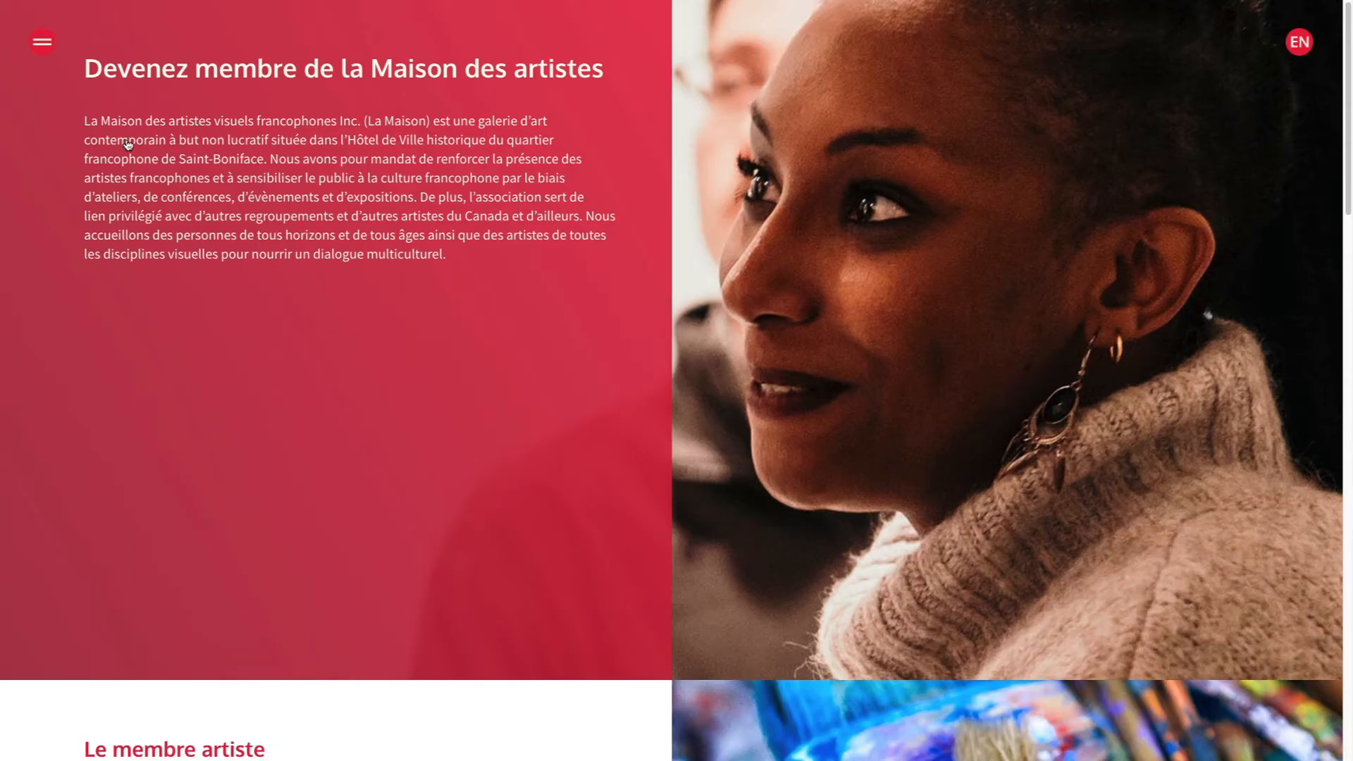
scroll(946, 277, "down", 5)
scroll(945, 277, "down", 4)
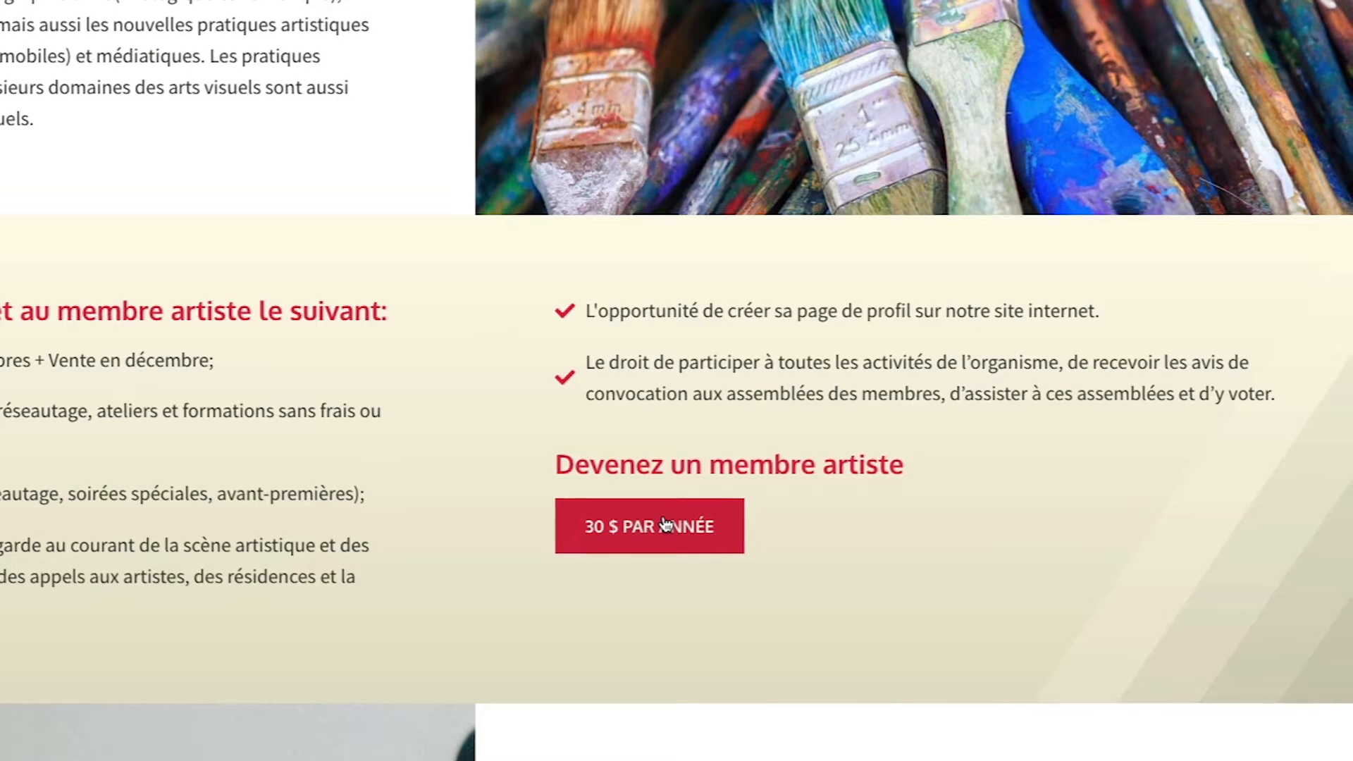
left_click(665, 523)
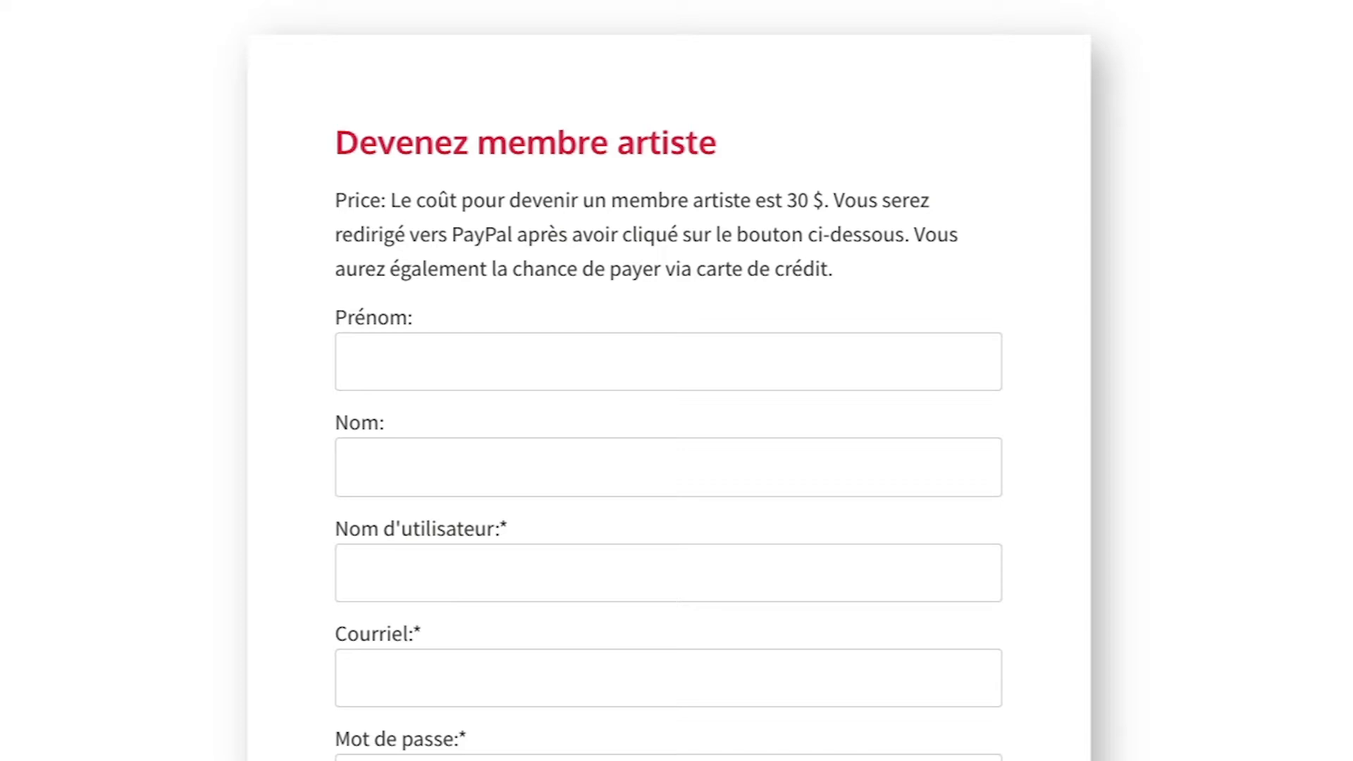
Enter the artist's first and last name, username, e-mail address and password with confirmation.
left_click(455, 369)
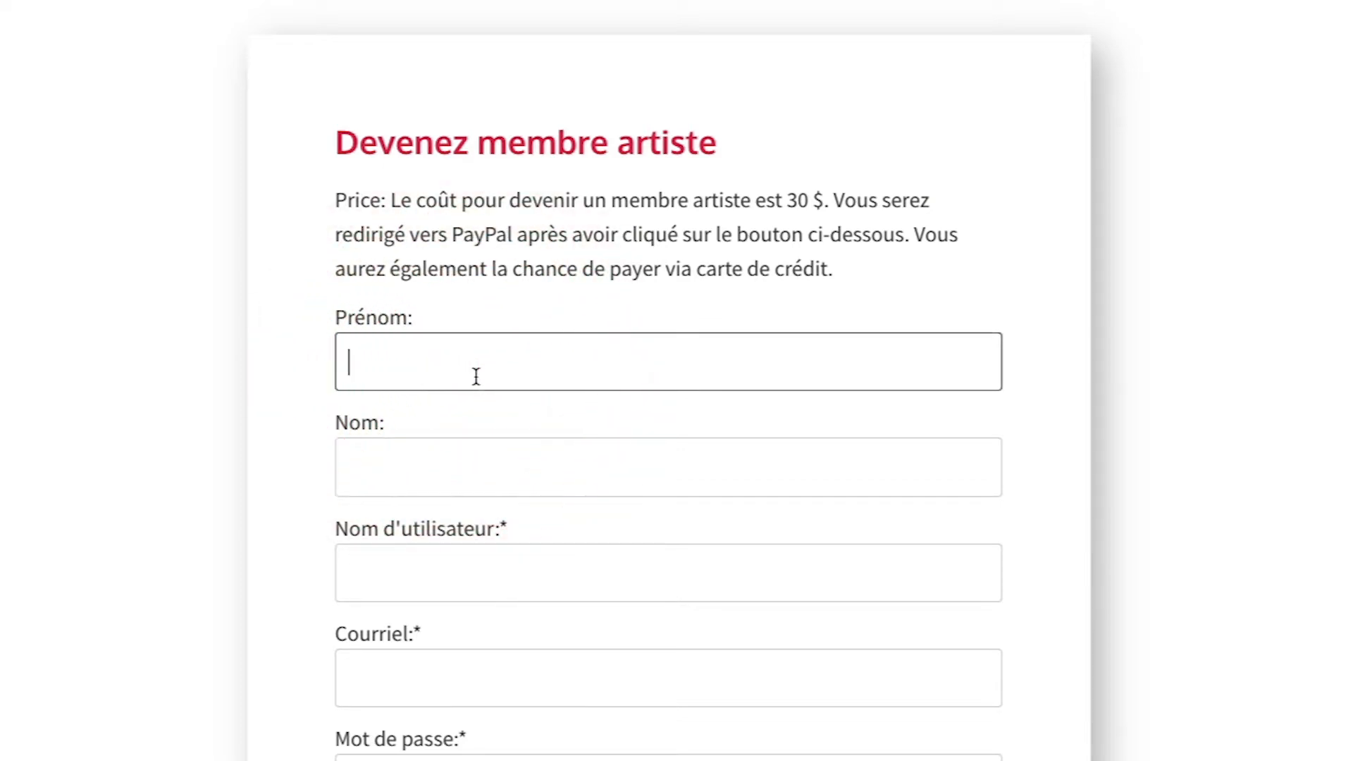
left_click(402, 468)
key("Tab")
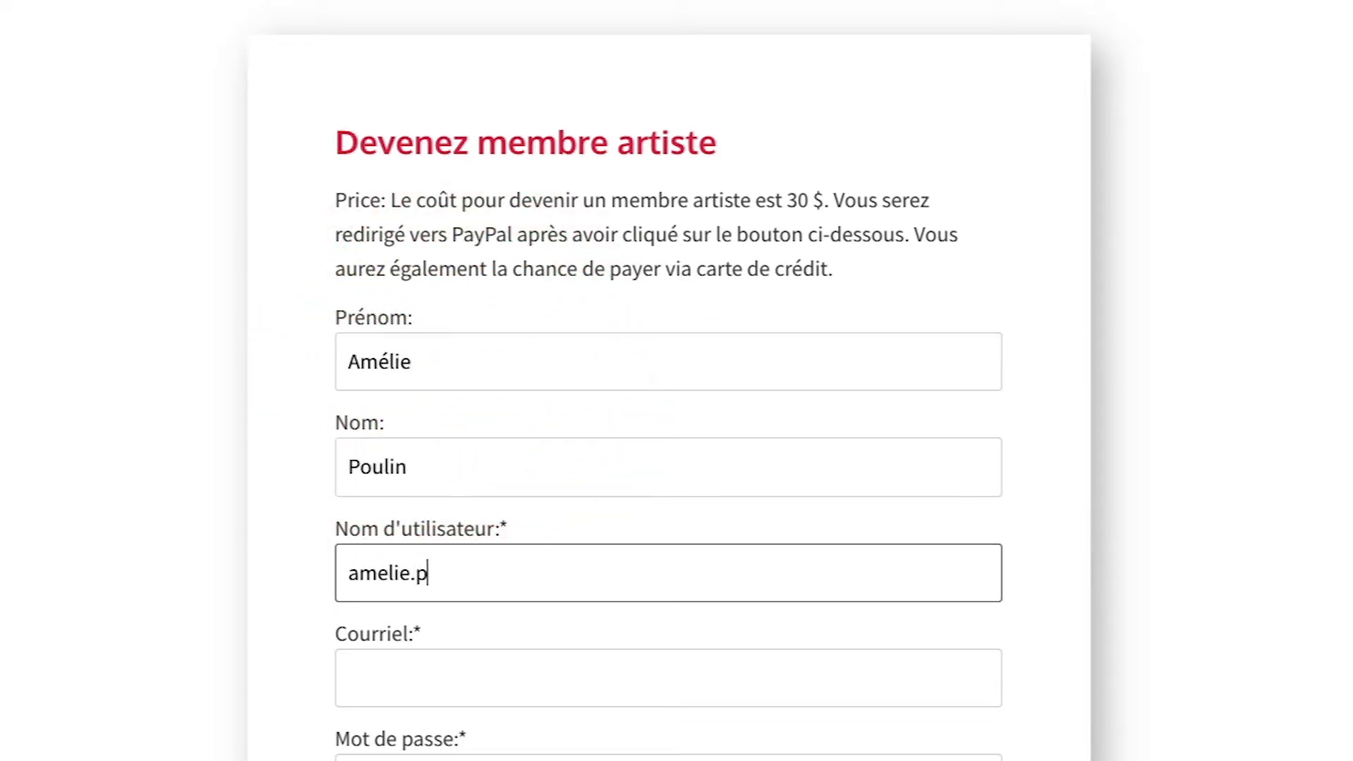
key("Tab")
key("Tab")
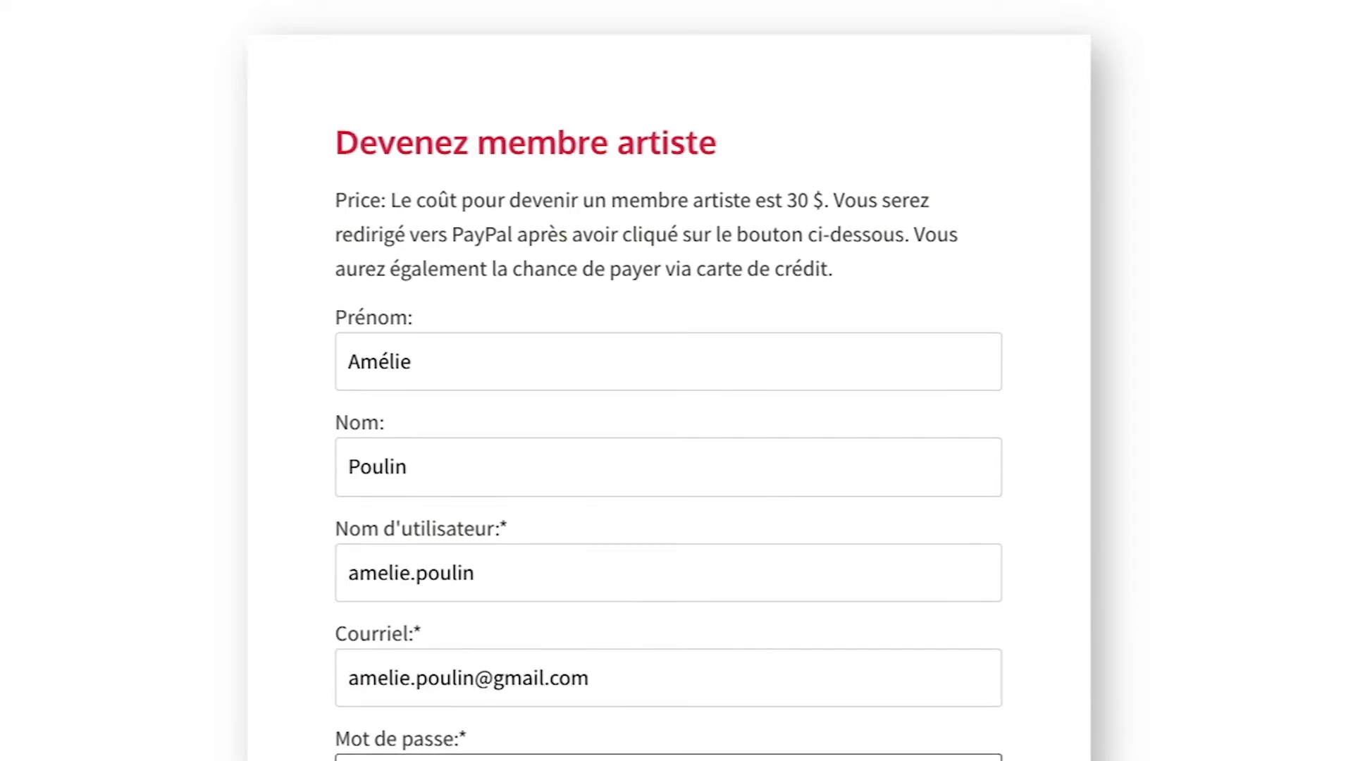
type("•••••••••••••••")
key("Tab")
type("•••••")
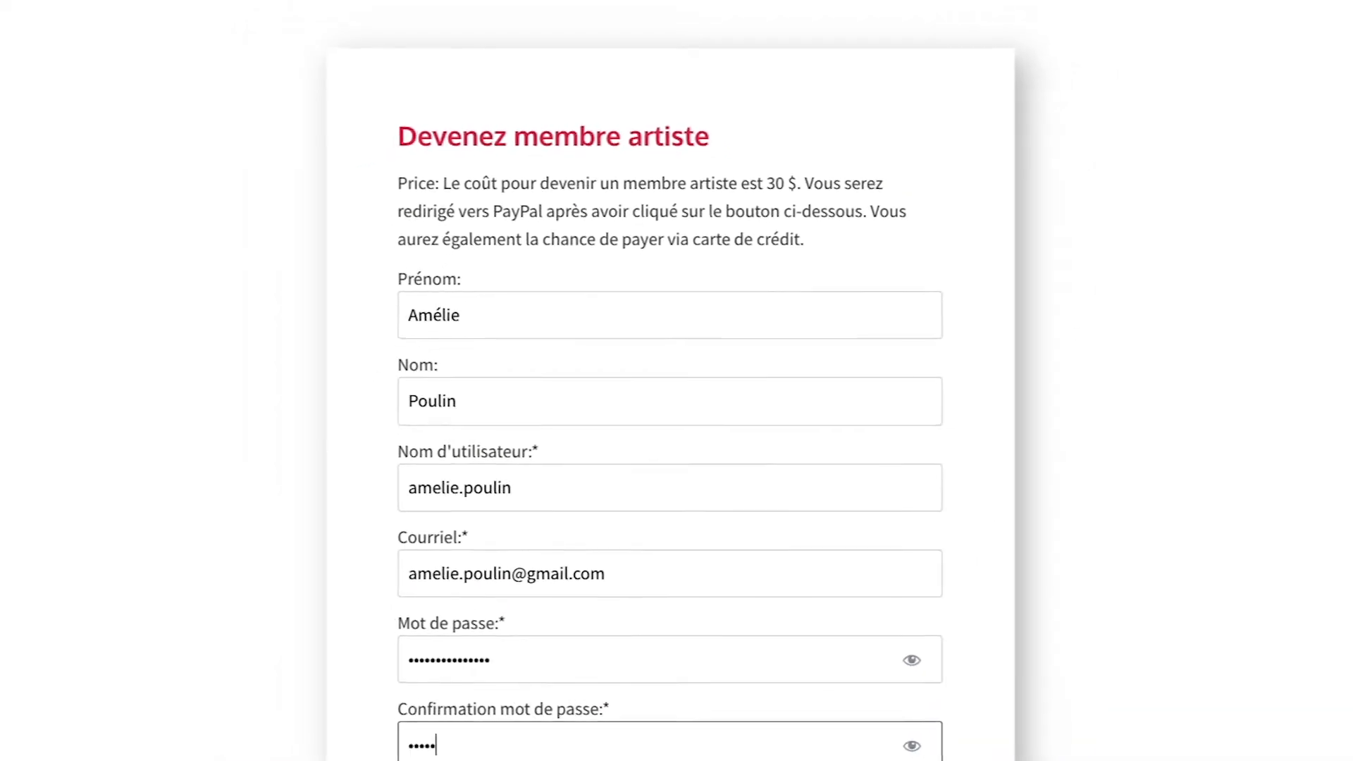
type("••••••••••")
Reveal the coupon field, select Payer avec PayPal and tick the newsletter subscription.
scroll(817, 571, "down", 5)
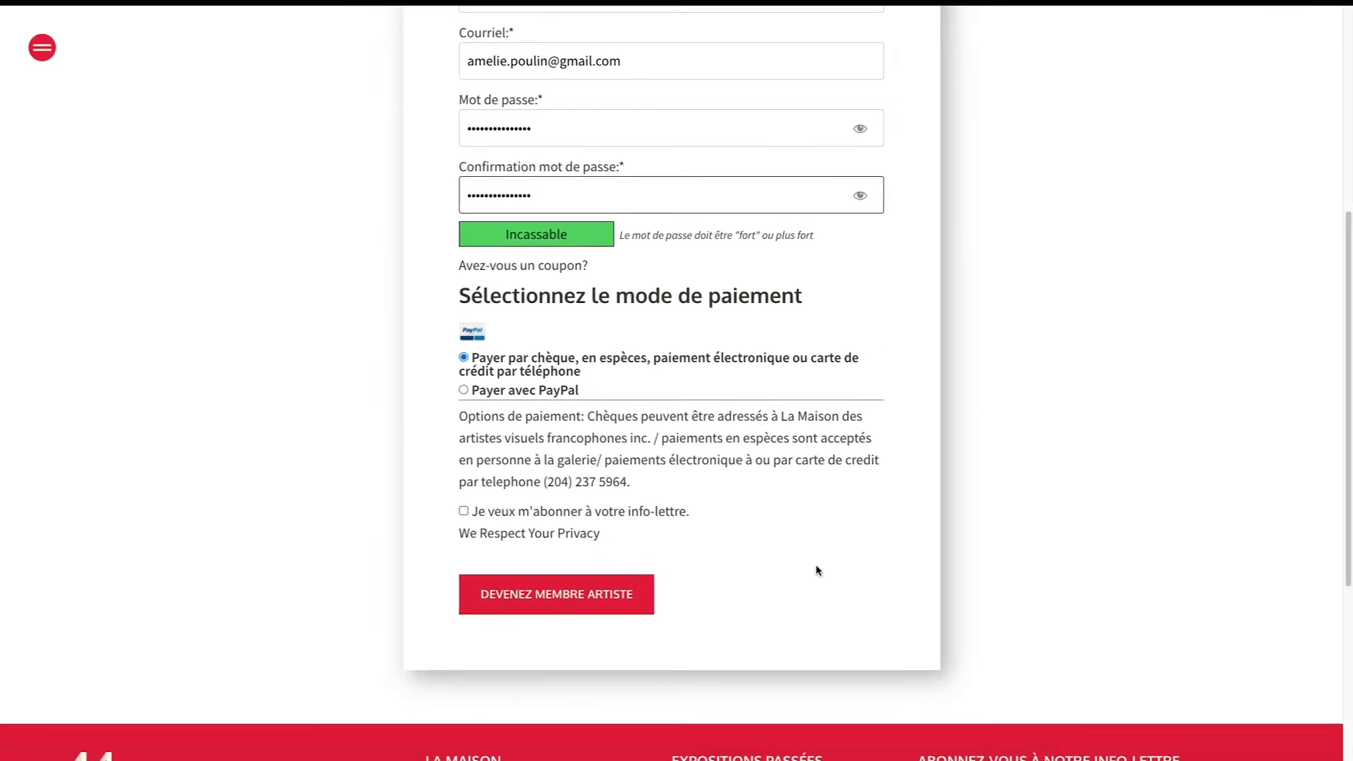
left_click(576, 265)
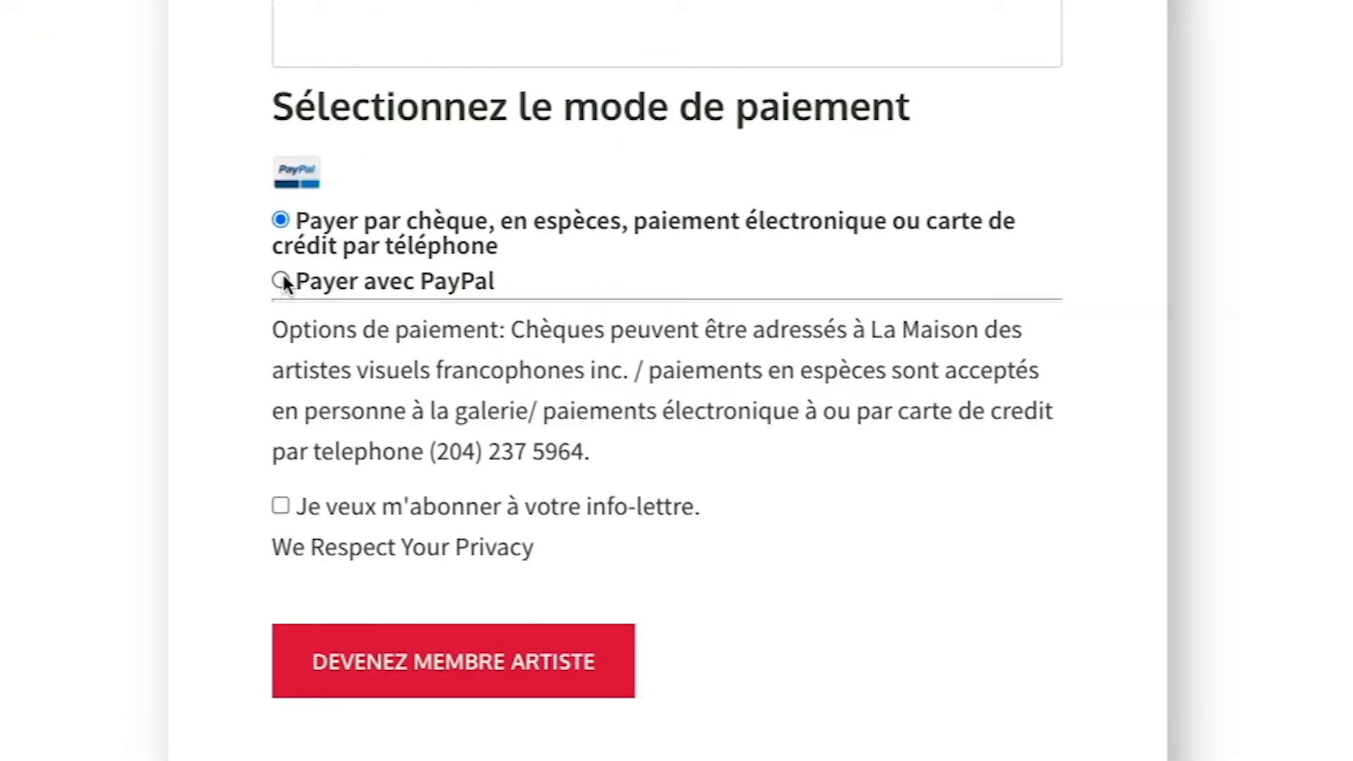
left_click(281, 281)
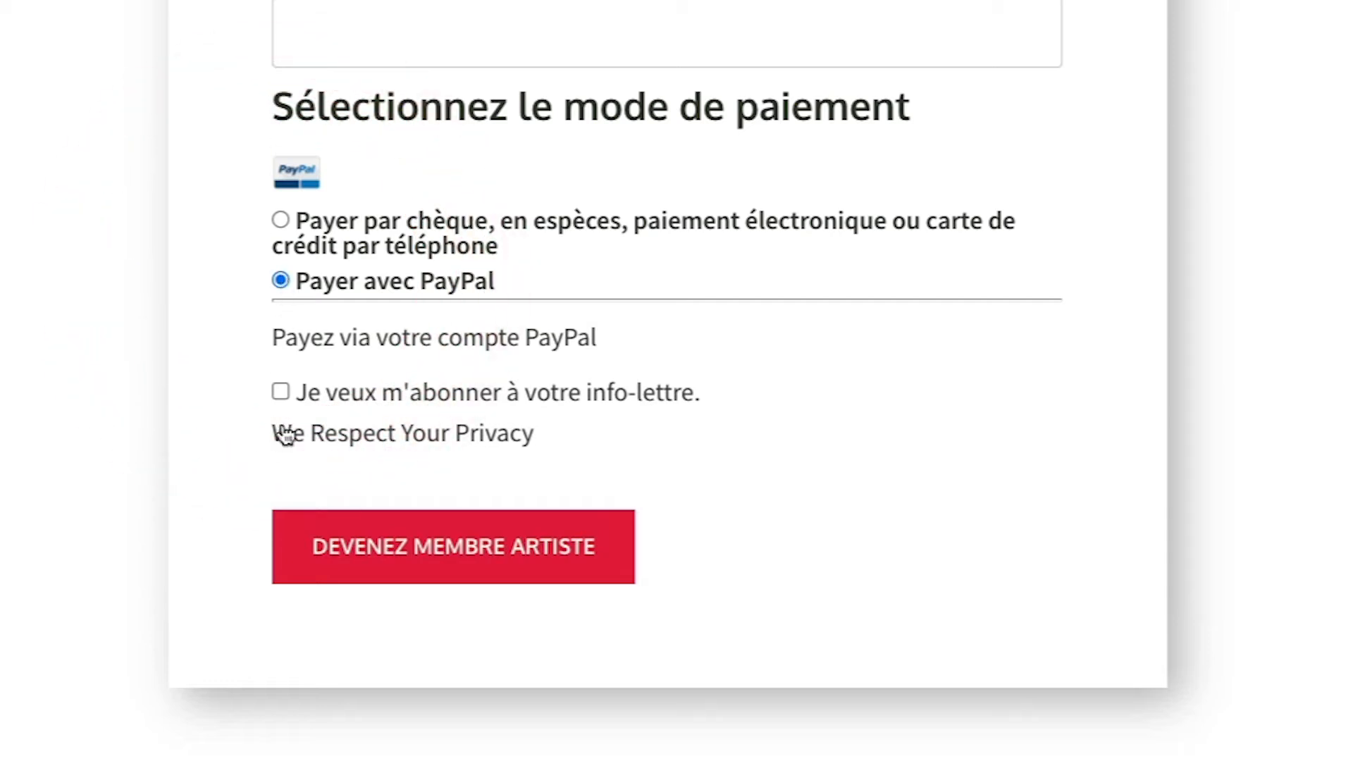
left_click(281, 392)
Preview PayPal's $30.00 CAD guest card checkout, then switch payment to cheque, cash or phone.
left_click(491, 580)
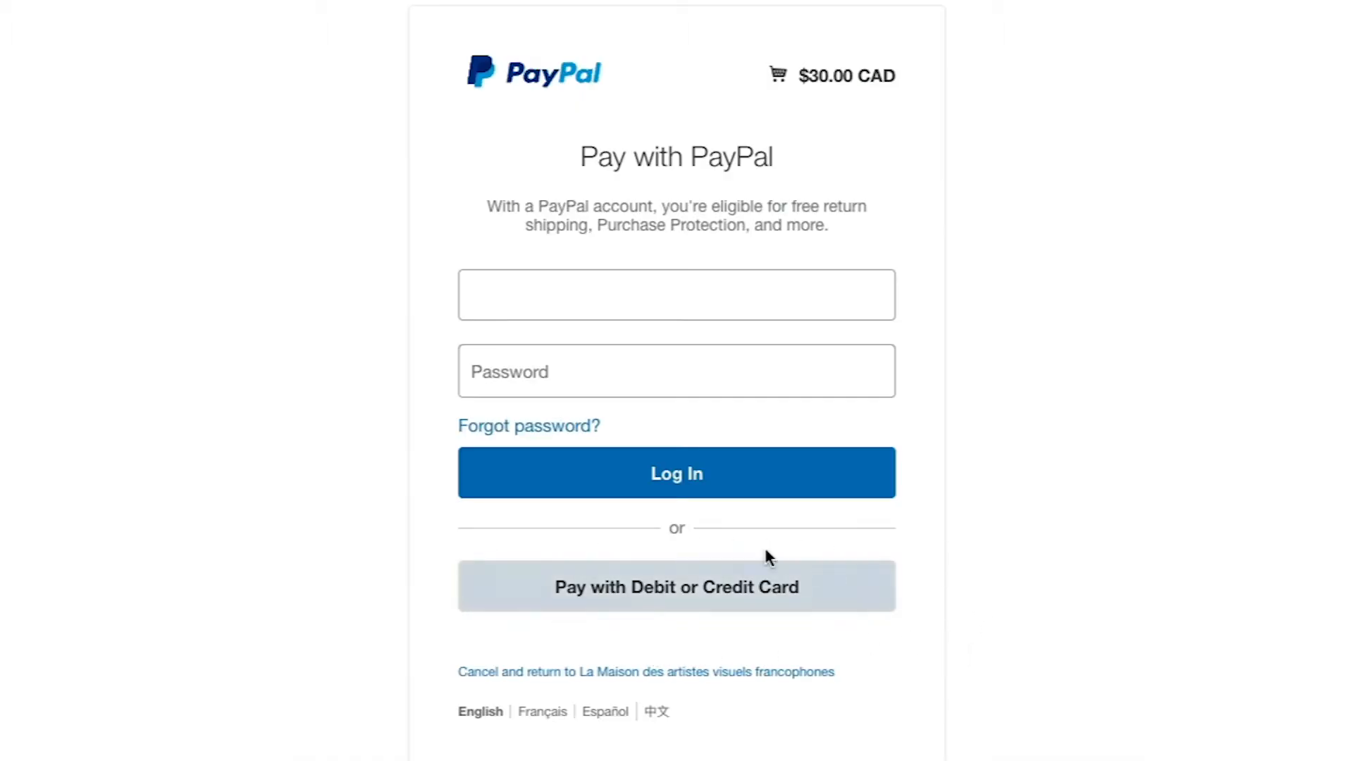
left_click(786, 606)
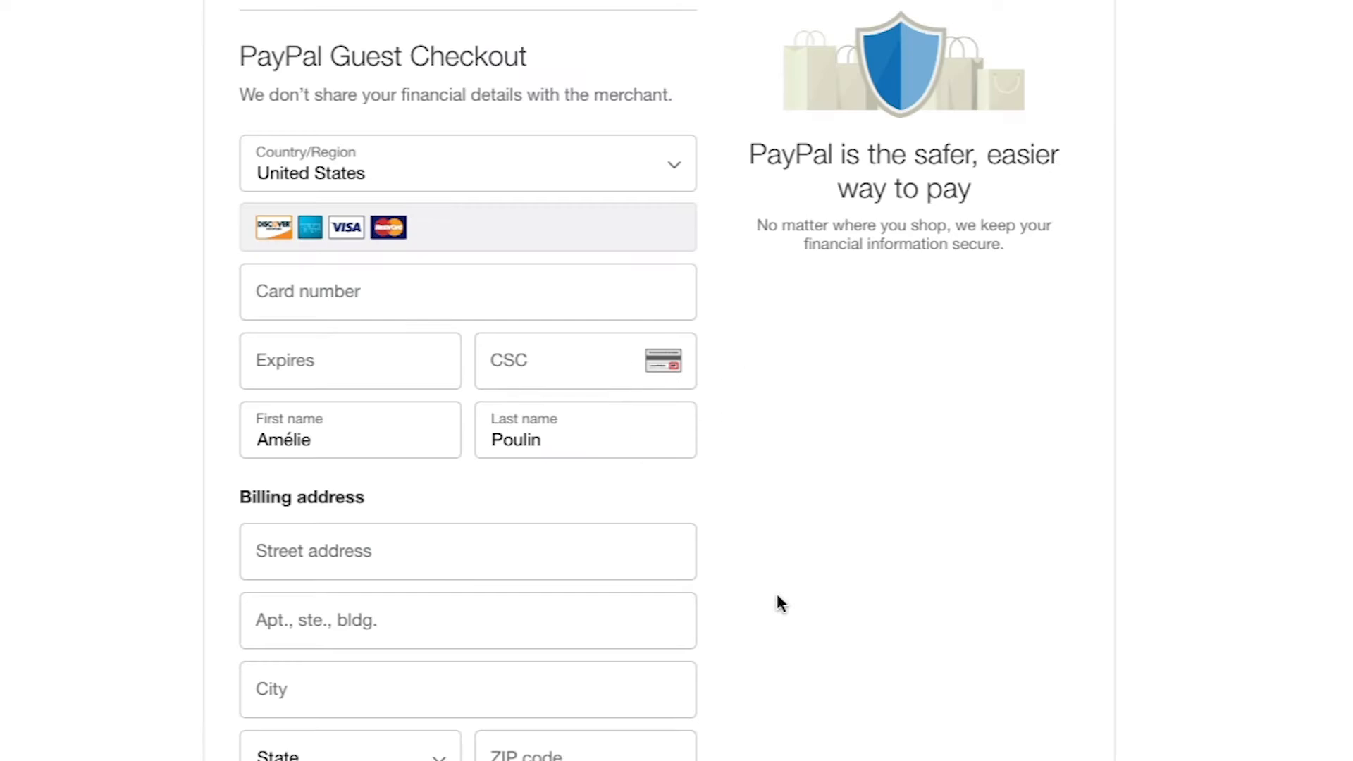
scroll(779, 596, "down", 1)
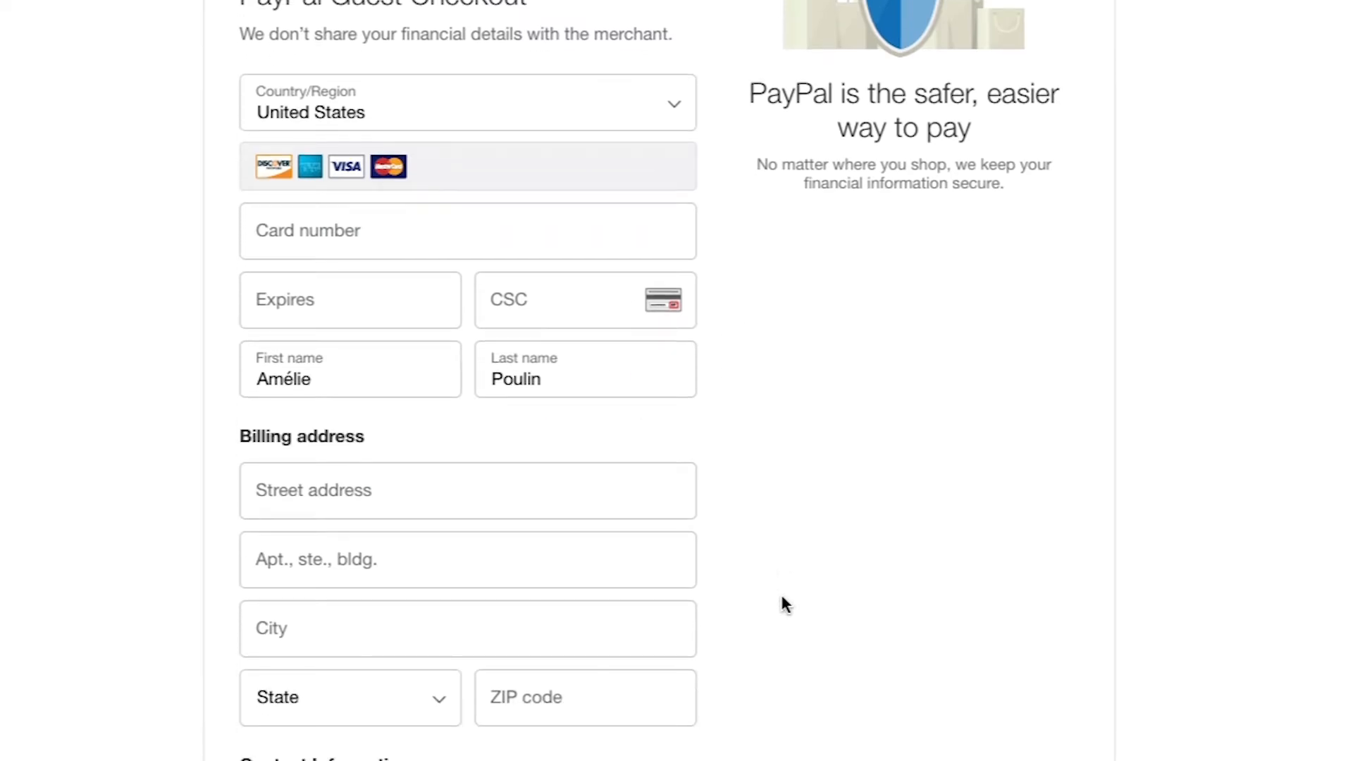
scroll(780, 591, "down", 7)
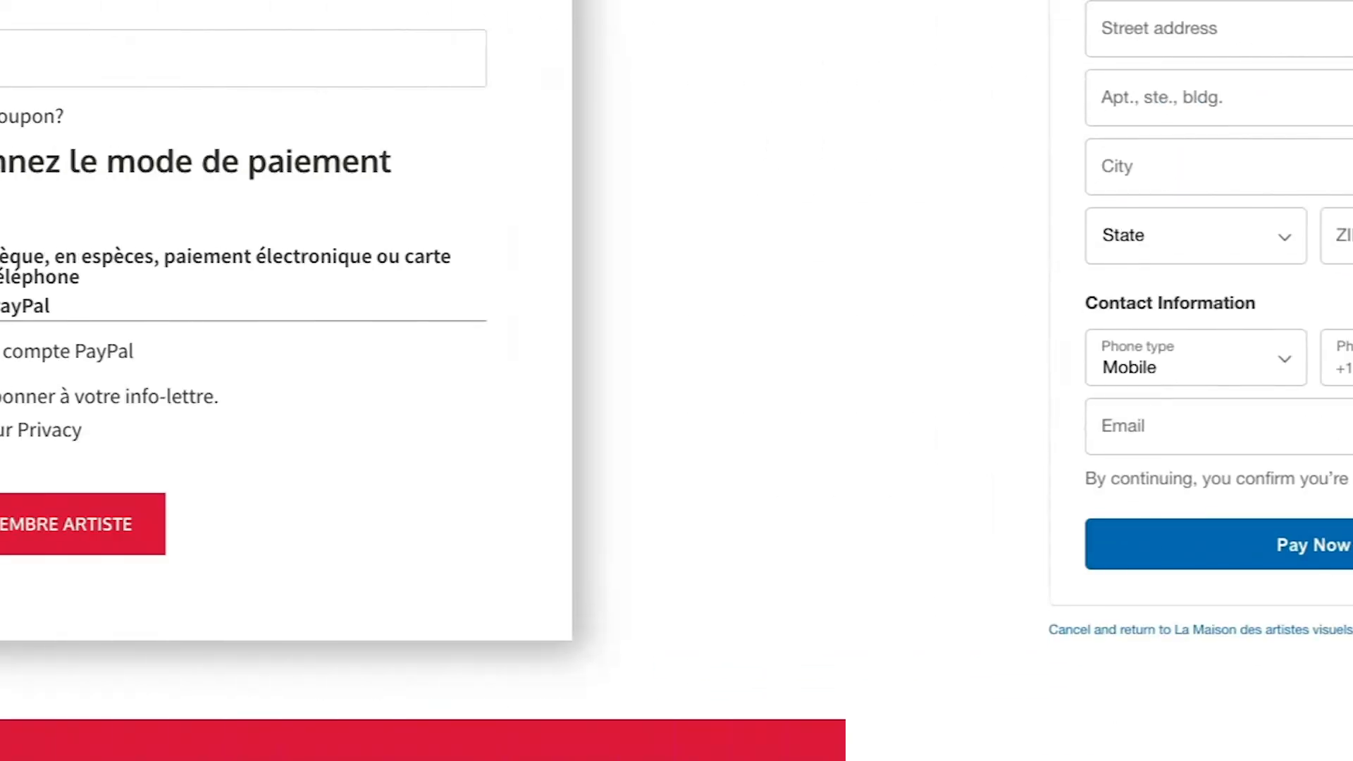
left_click(380, 255)
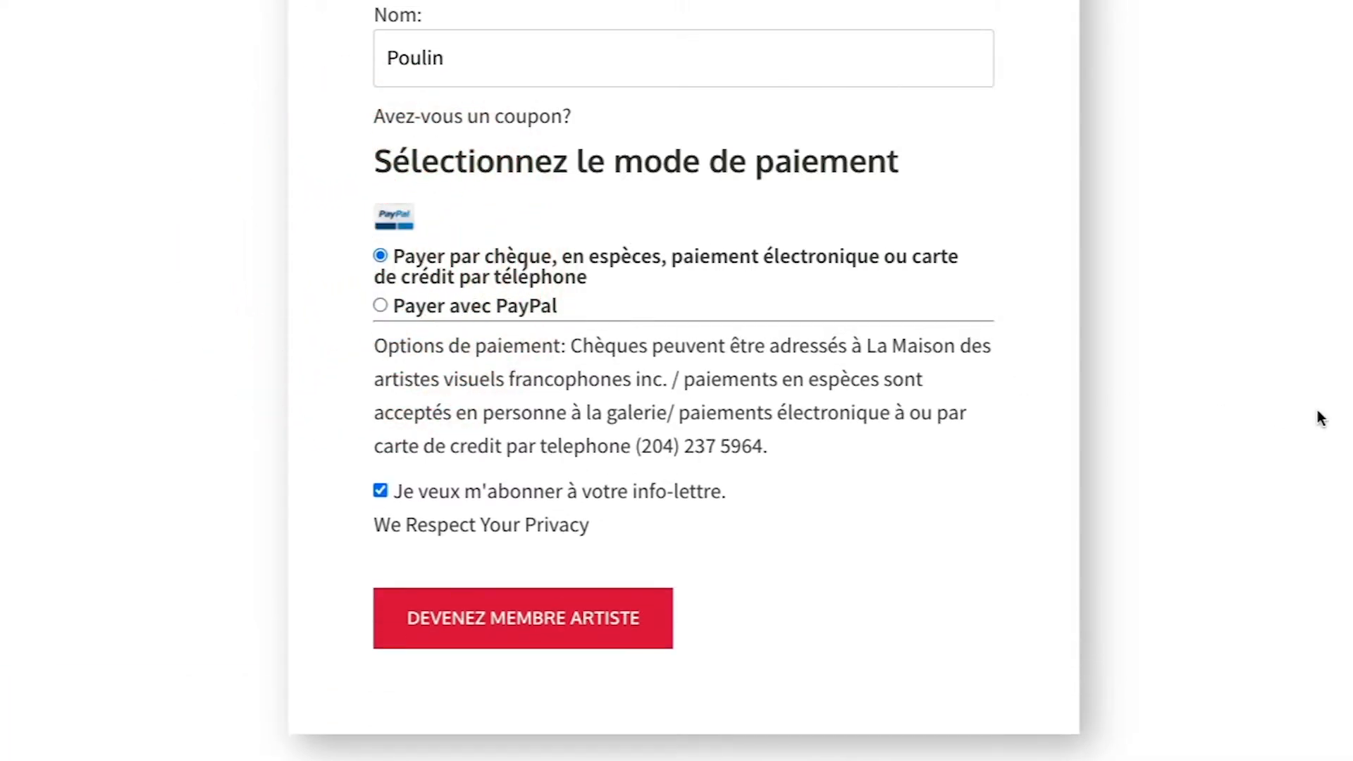
Submit the artist membership with DEVENEZ MEMBRE ARTISTE and go to MON COMPTE.
left_click(651, 632)
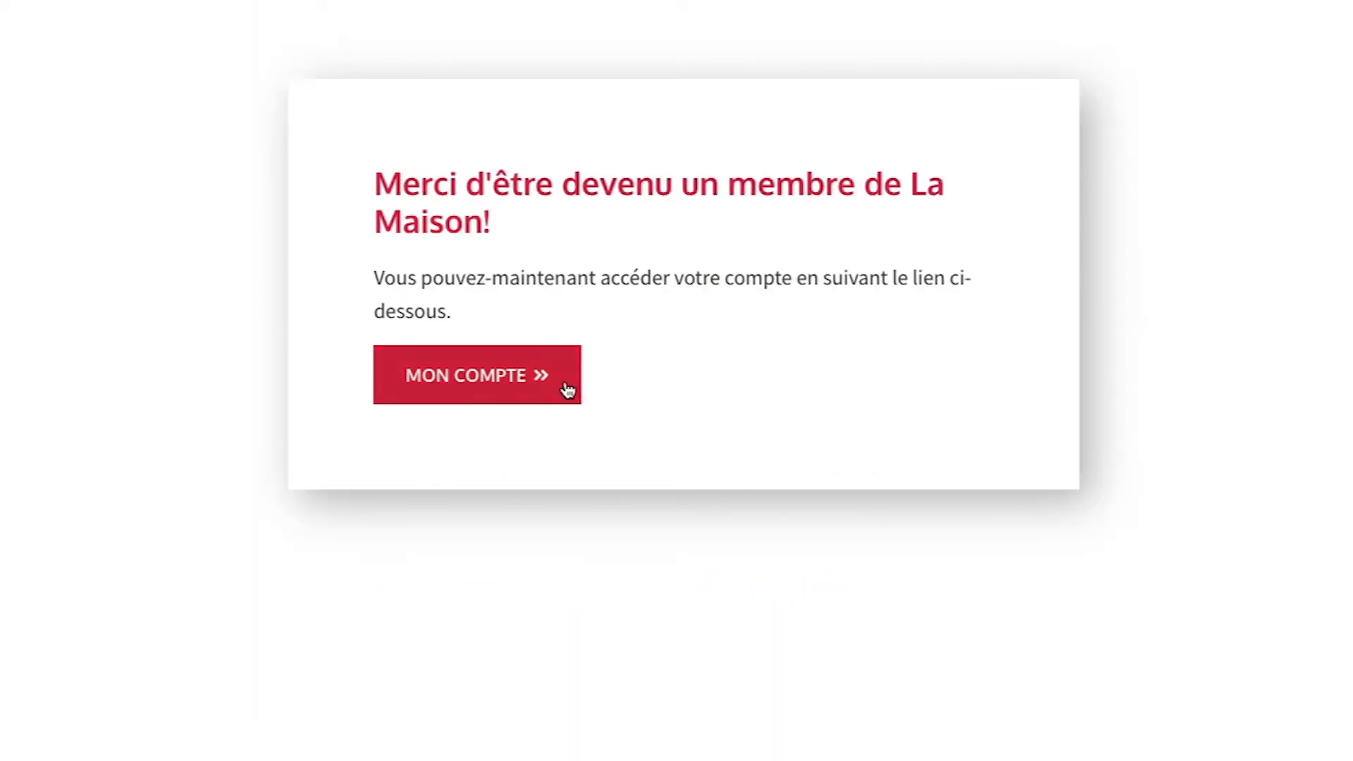
left_click(567, 390)
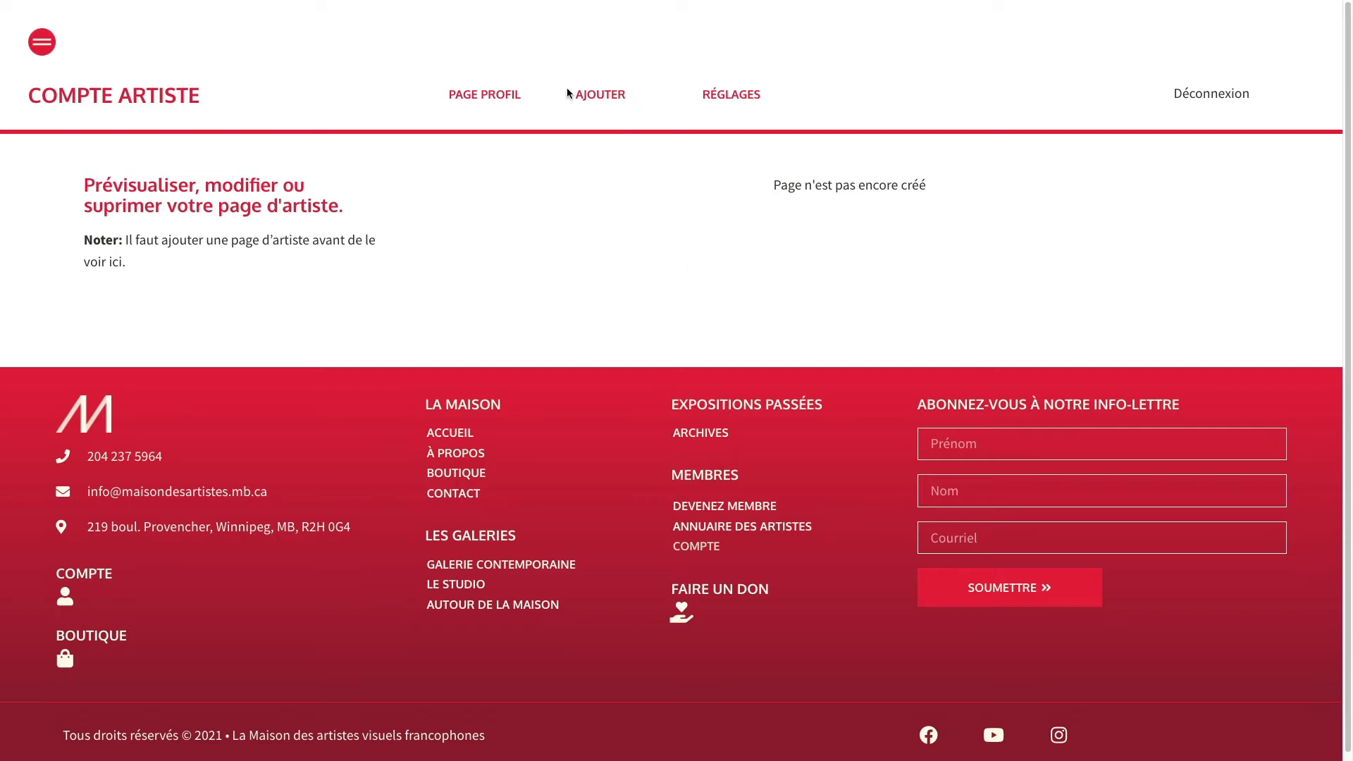
Open the AJOUTER tab and review the blank artist page form, returning to Informations principales.
left_click(605, 98)
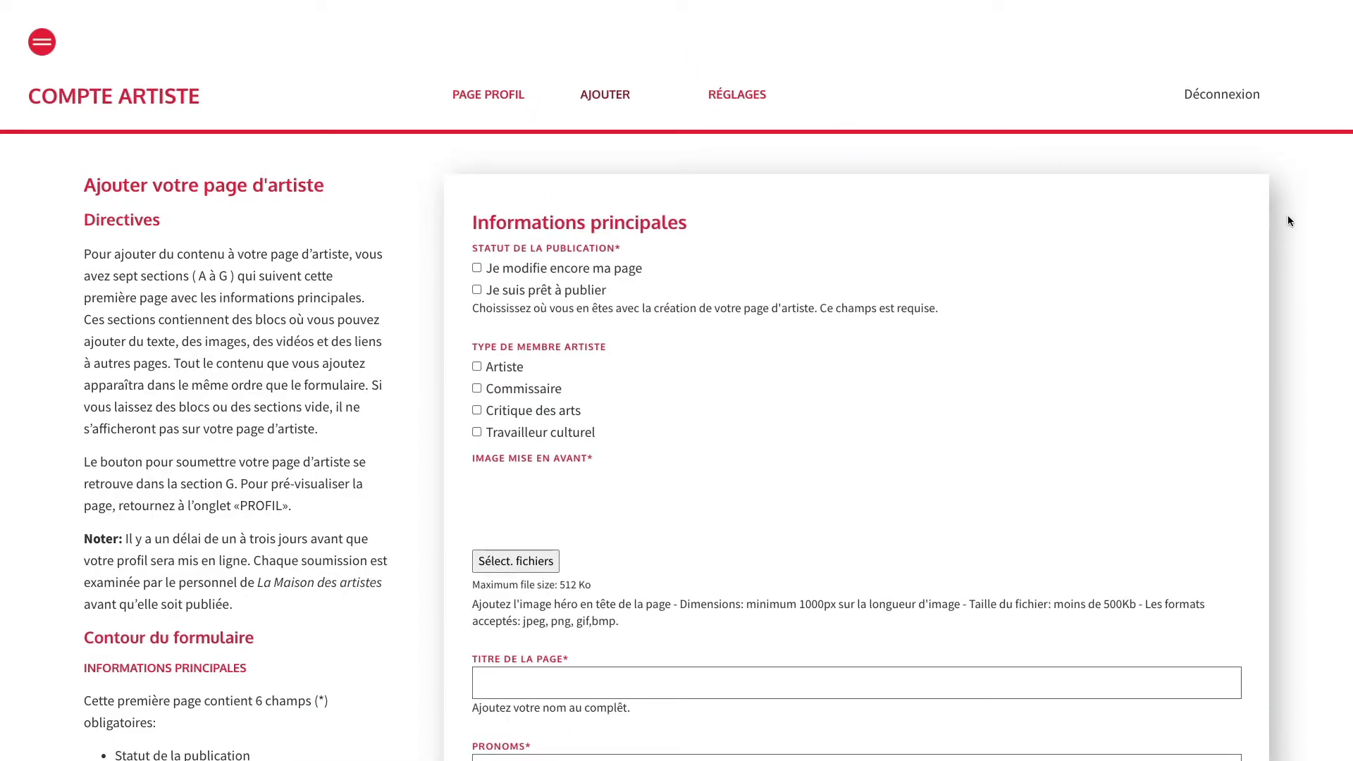
scroll(1287, 216, "down", 5)
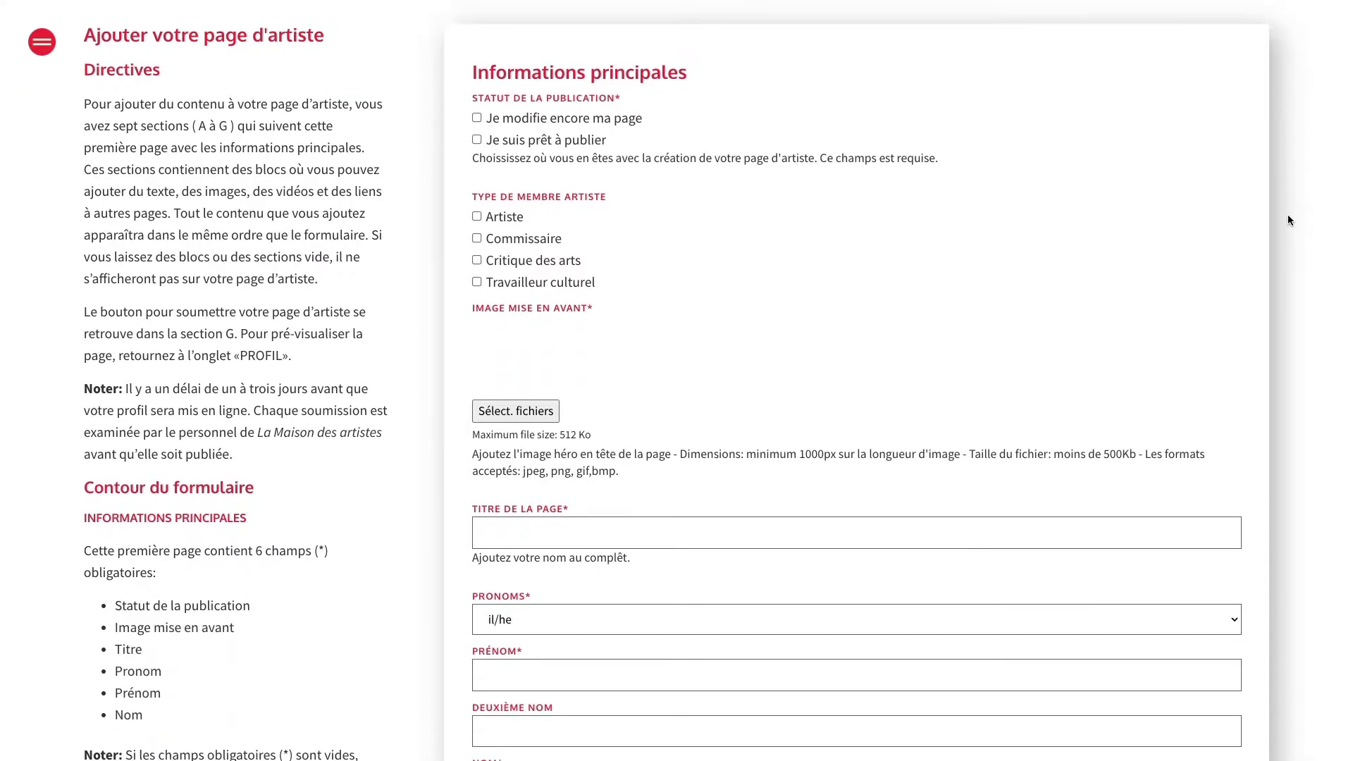
scroll(1288, 213, "down", 6)
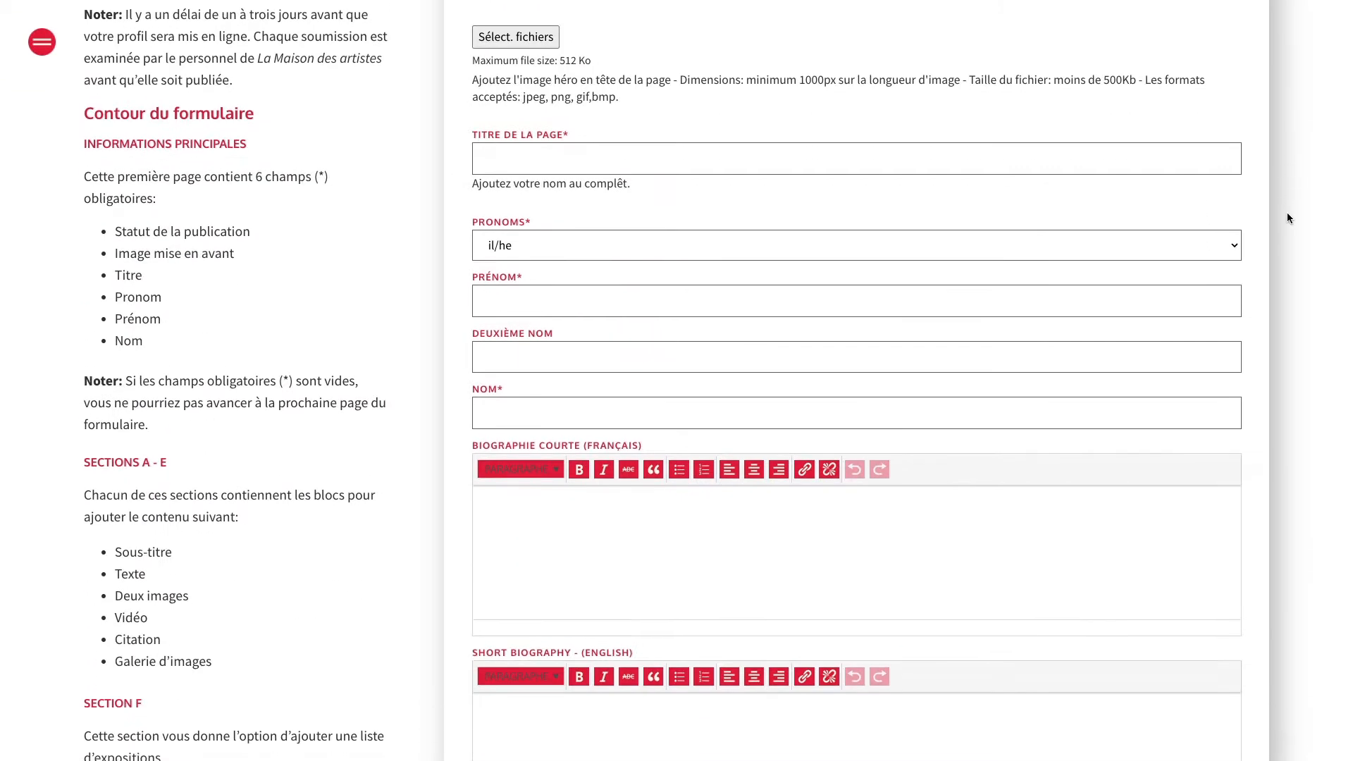
scroll(1288, 216, "down", 3)
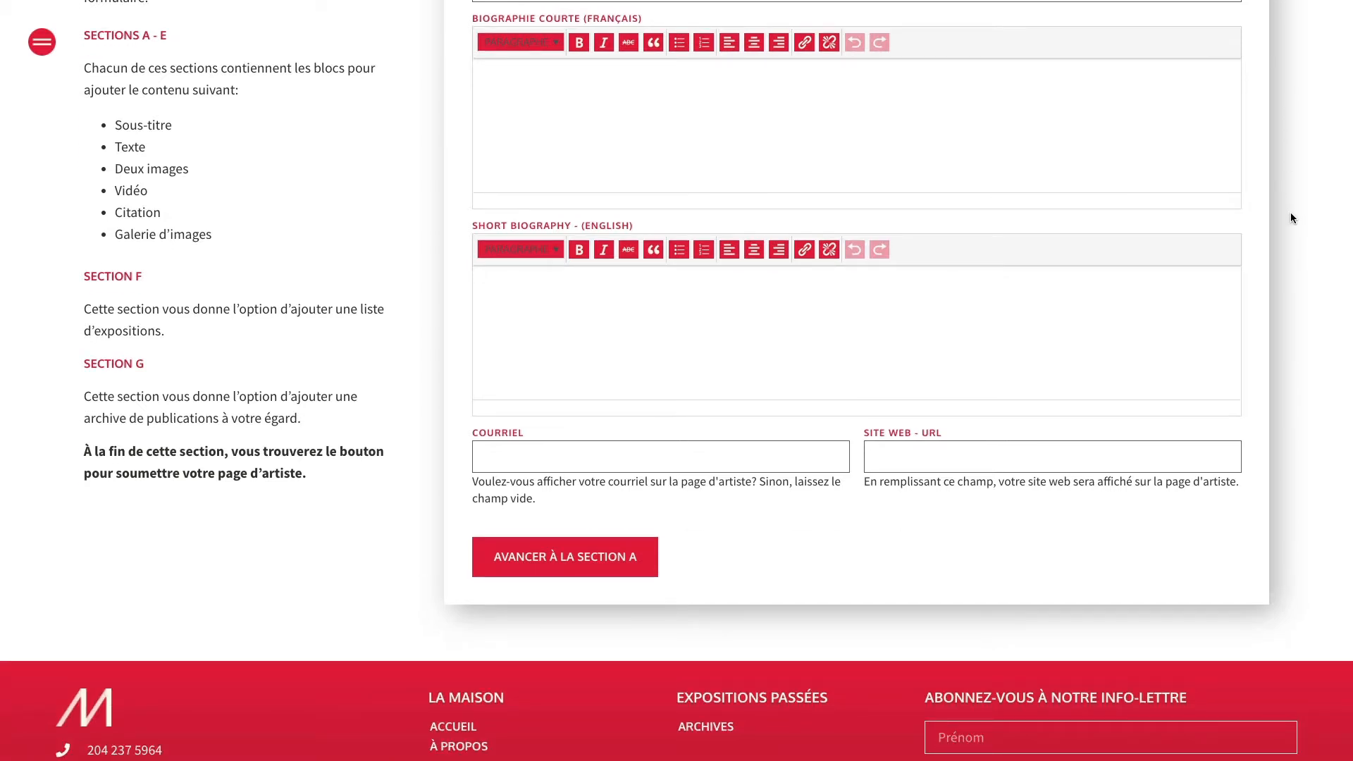
scroll(1292, 213, "up", 9)
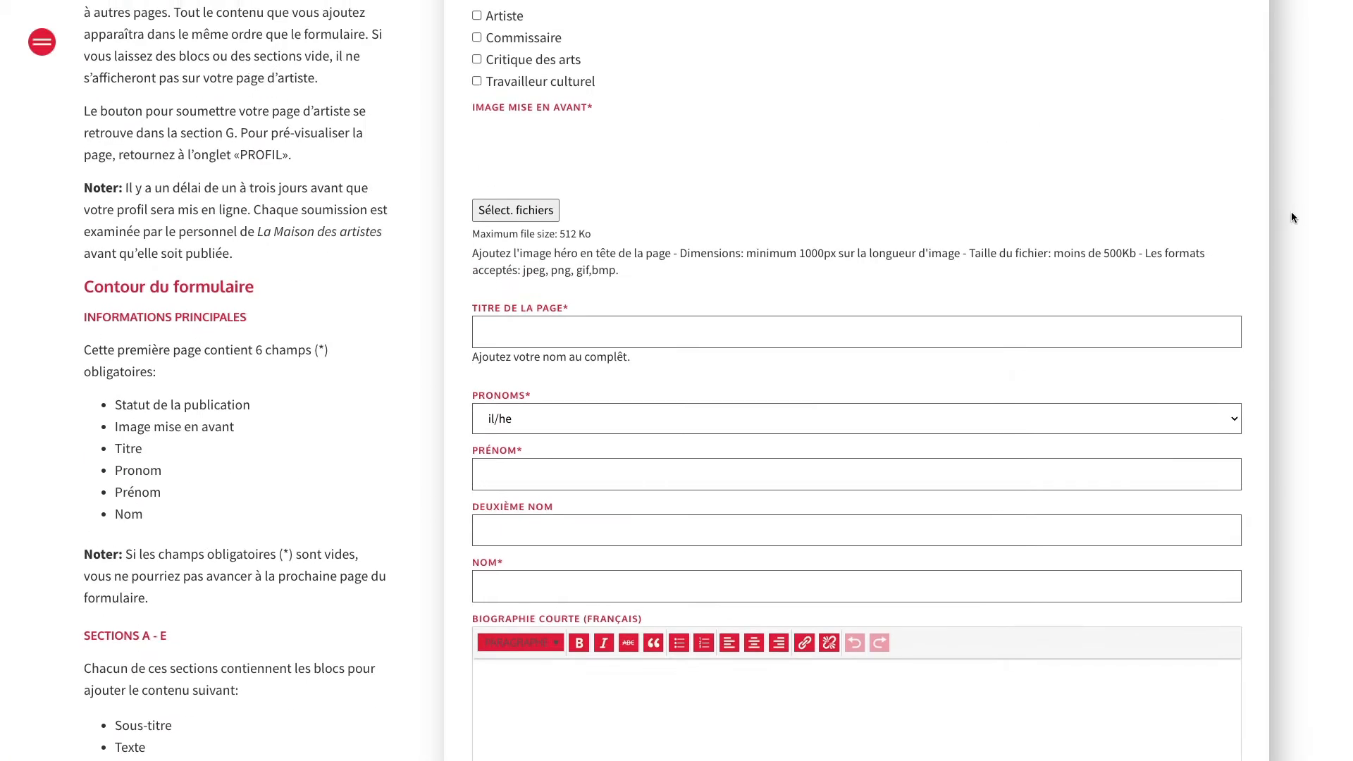
scroll(1291, 217, "up", 5)
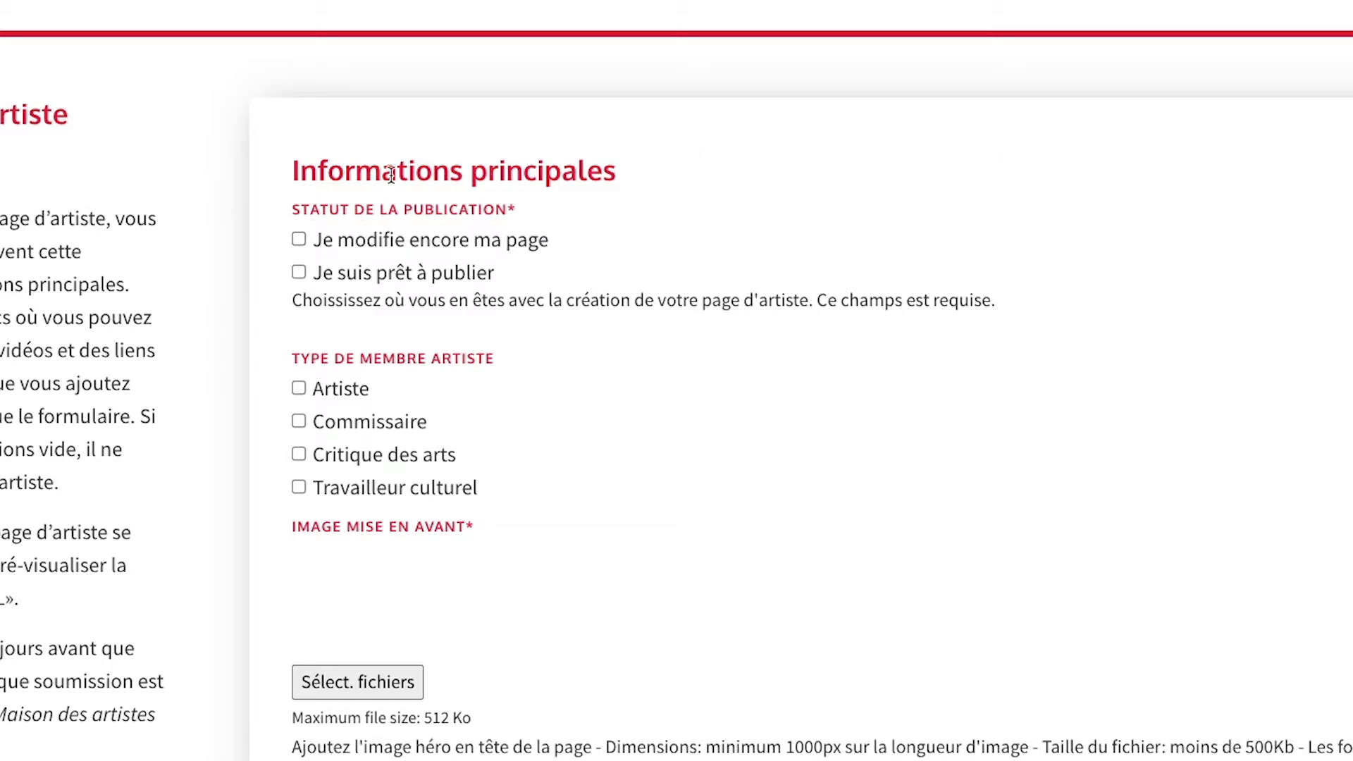
scroll(927, 383, "down", 2)
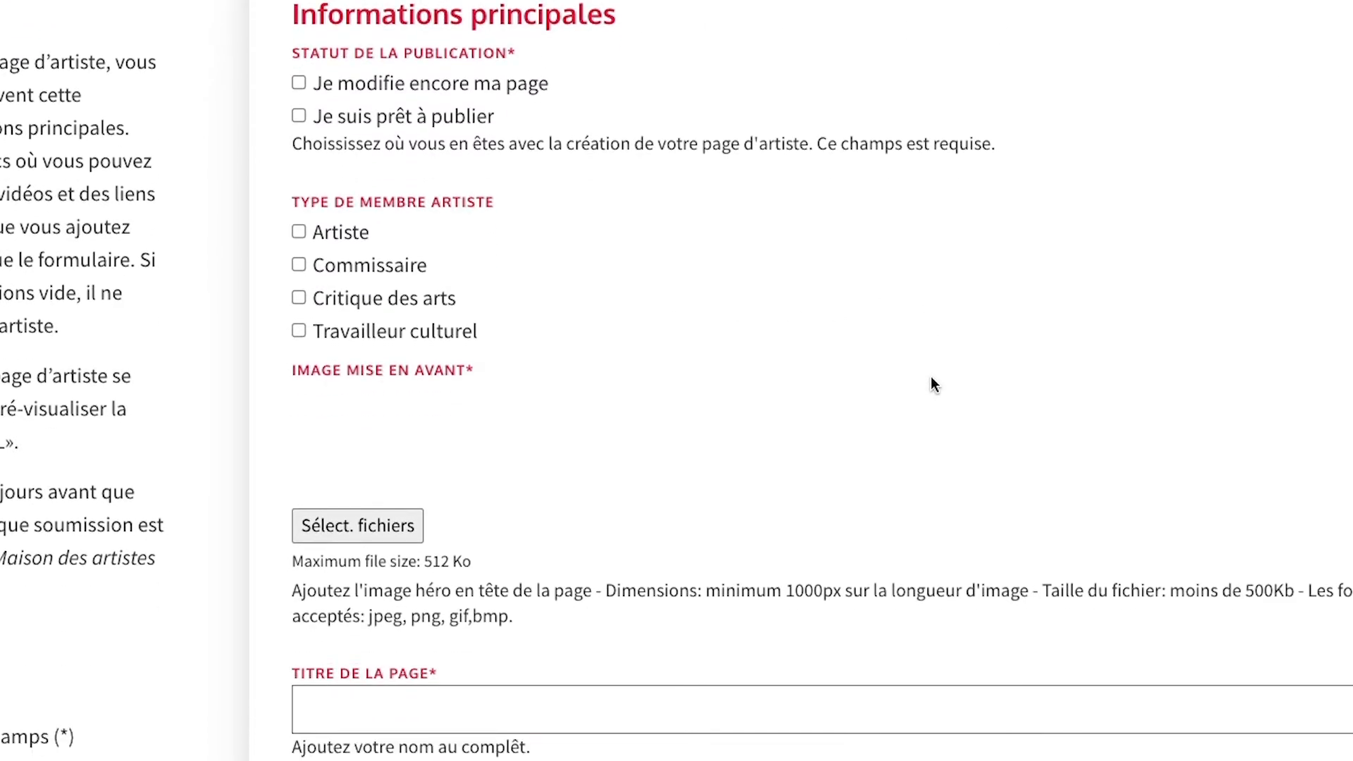
scroll(932, 384, "down", 3)
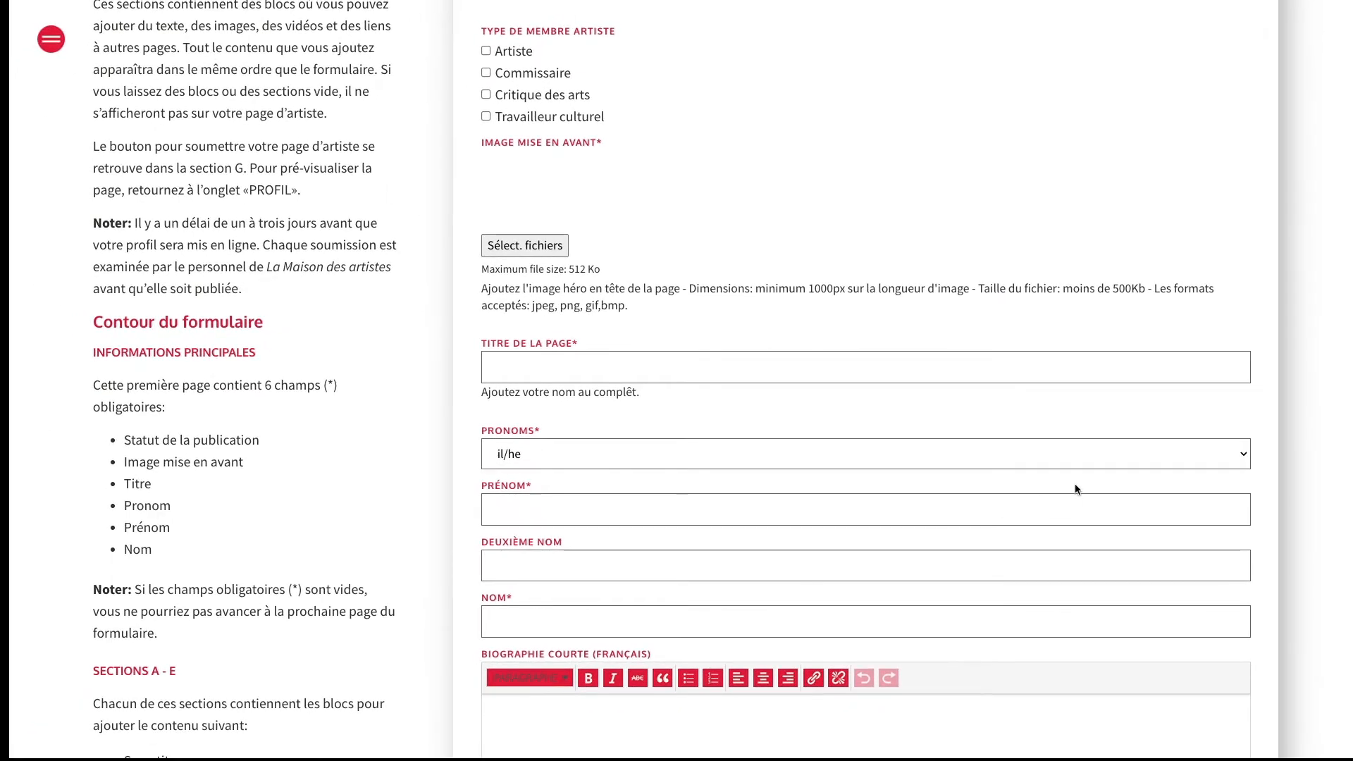
scroll(1316, 388, "down", 1)
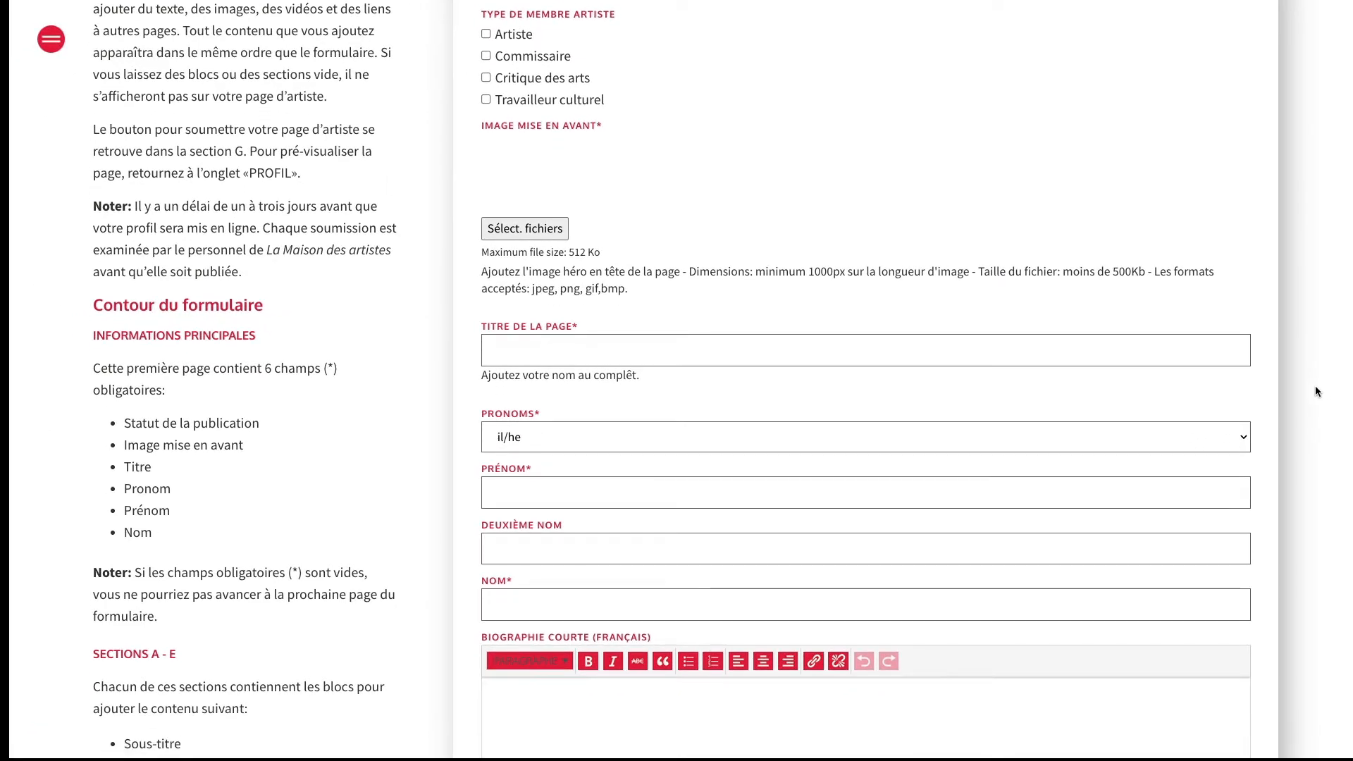
scroll(1315, 387, "down", 8)
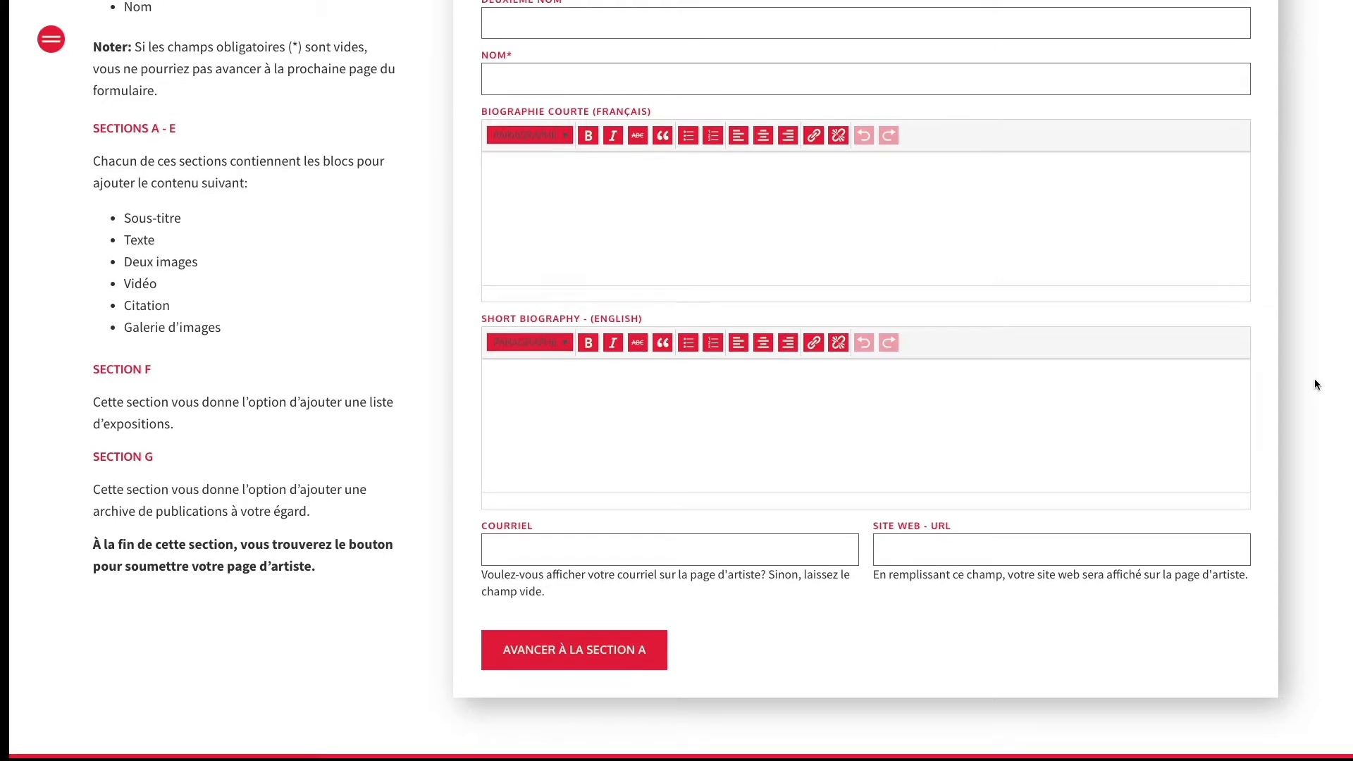
scroll(1314, 379, "up", 11)
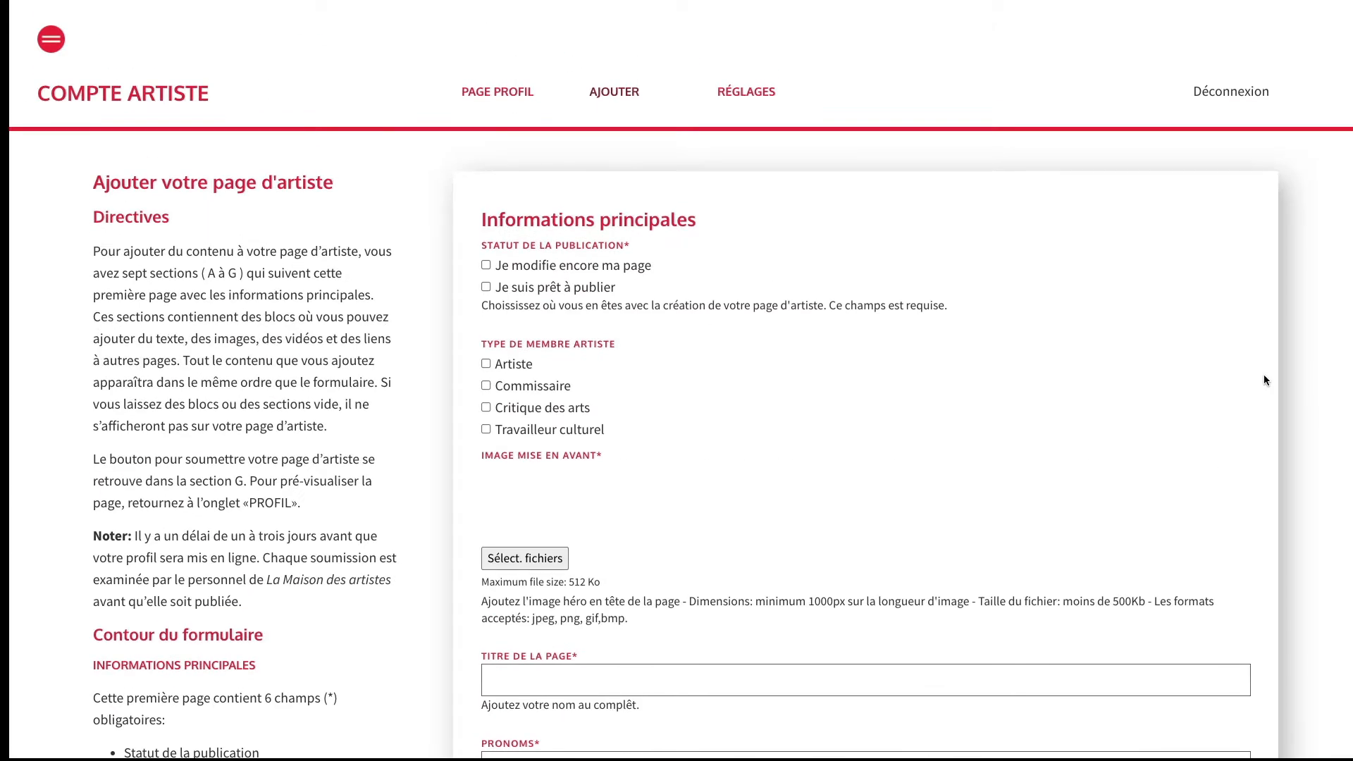
scroll(1265, 374, "down", 4)
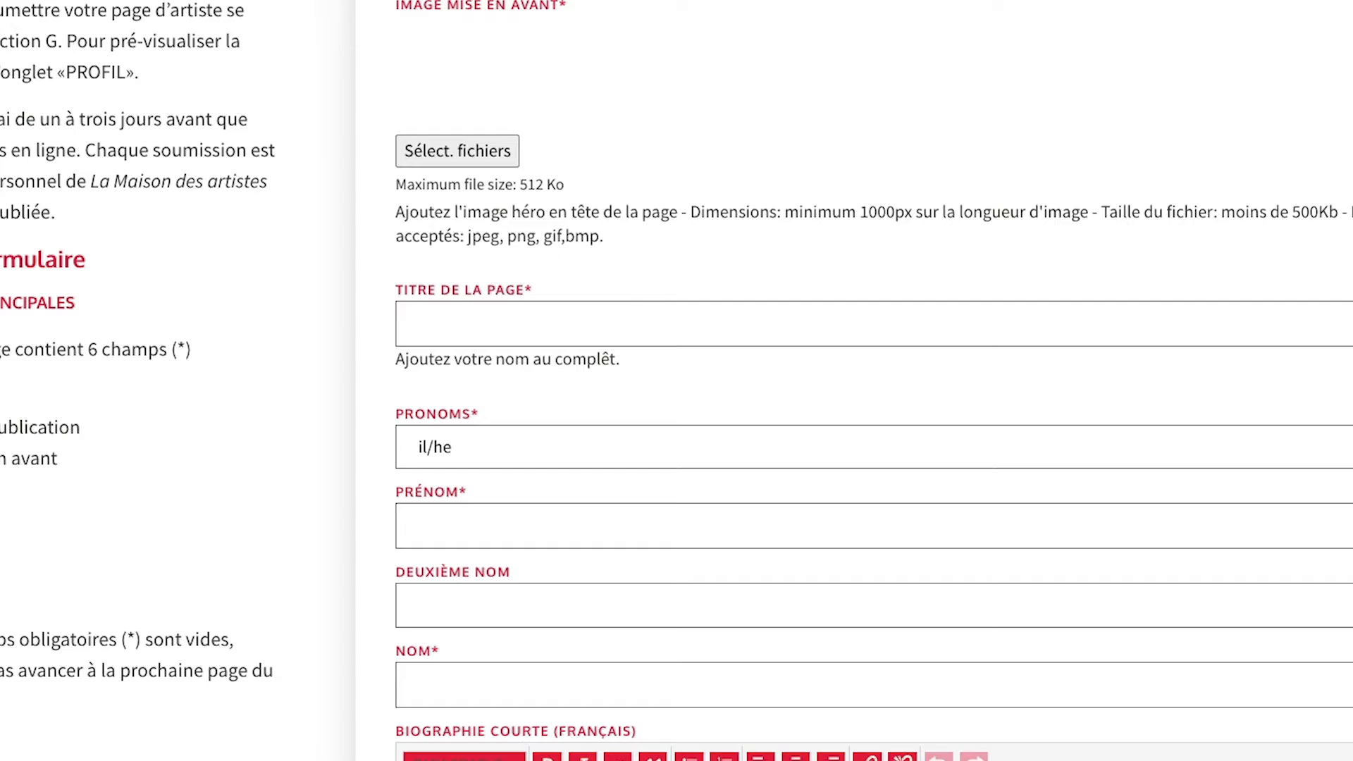
scroll(676, 381, "up", 5)
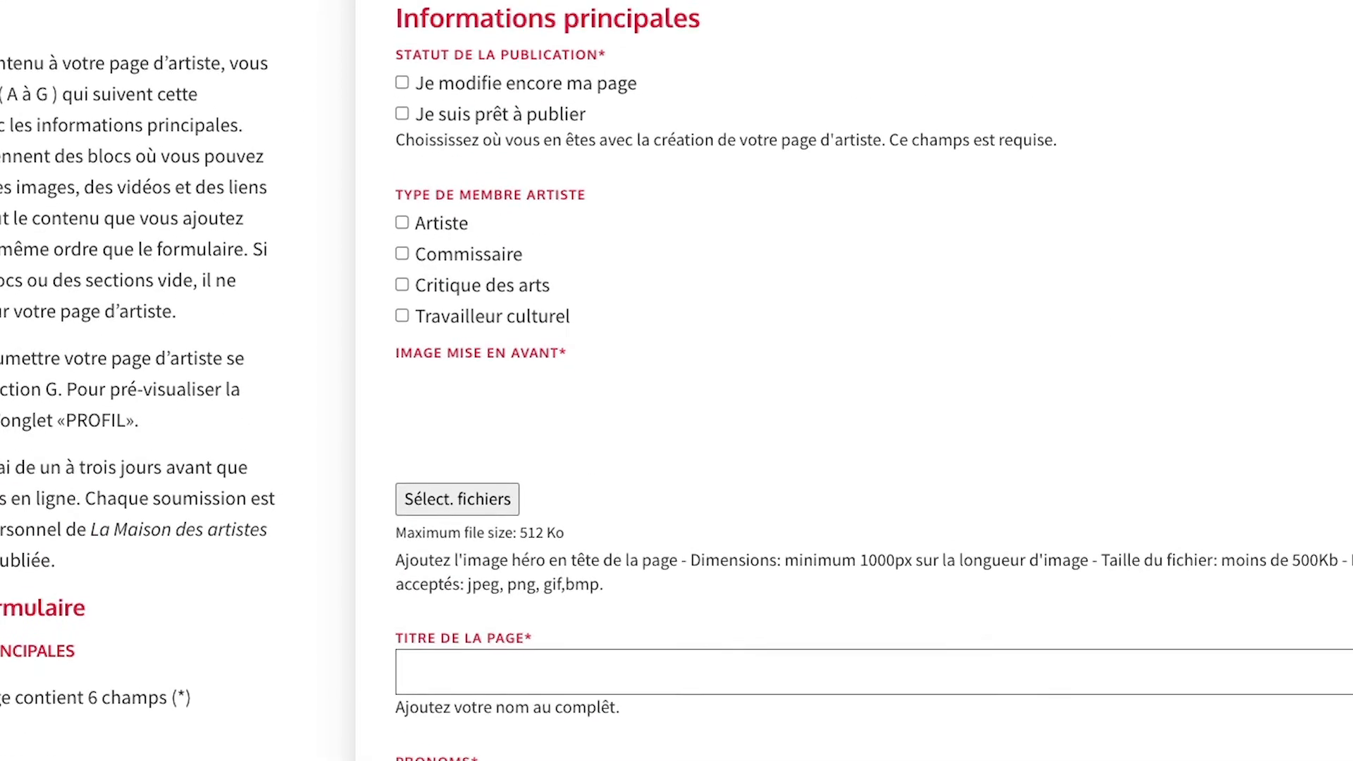
Attach the artist's first painting image from the WEB folder as the featured image.
left_click(480, 502)
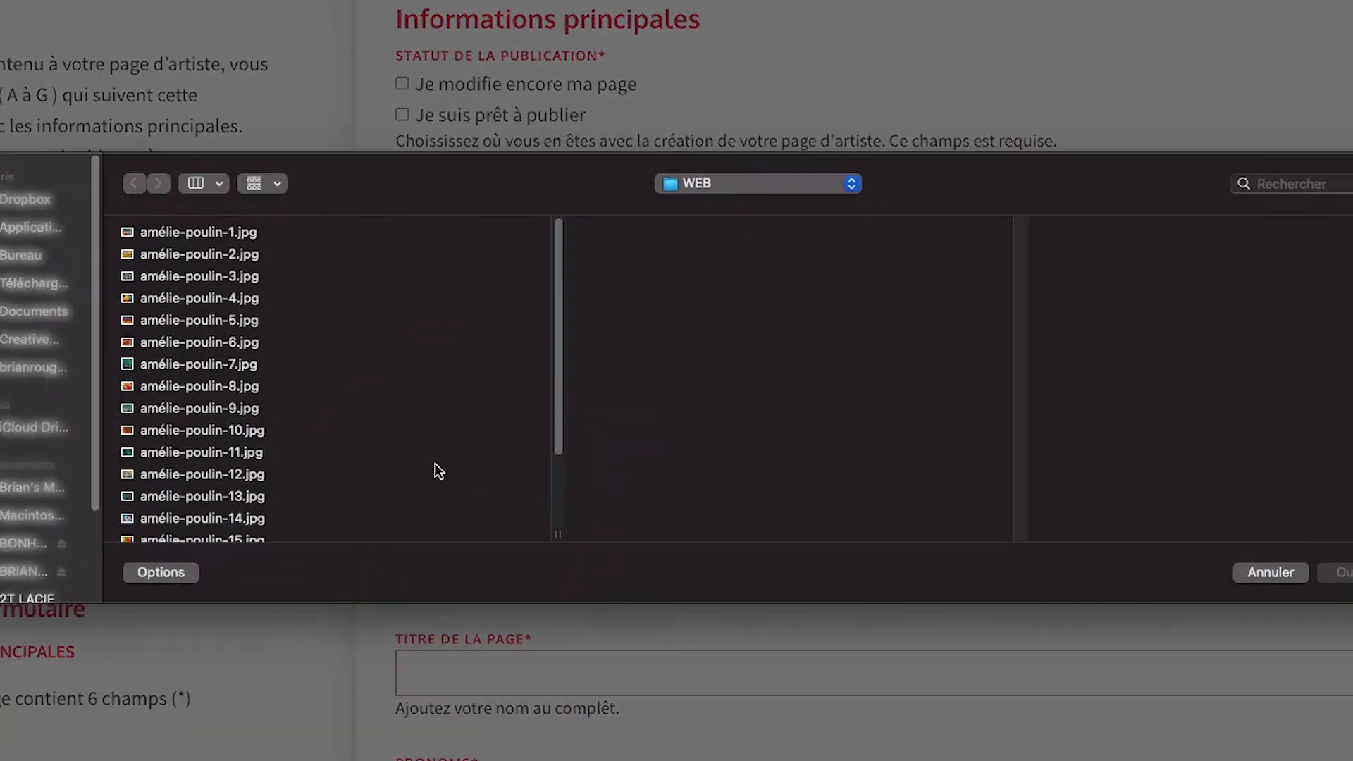
left_click(201, 234)
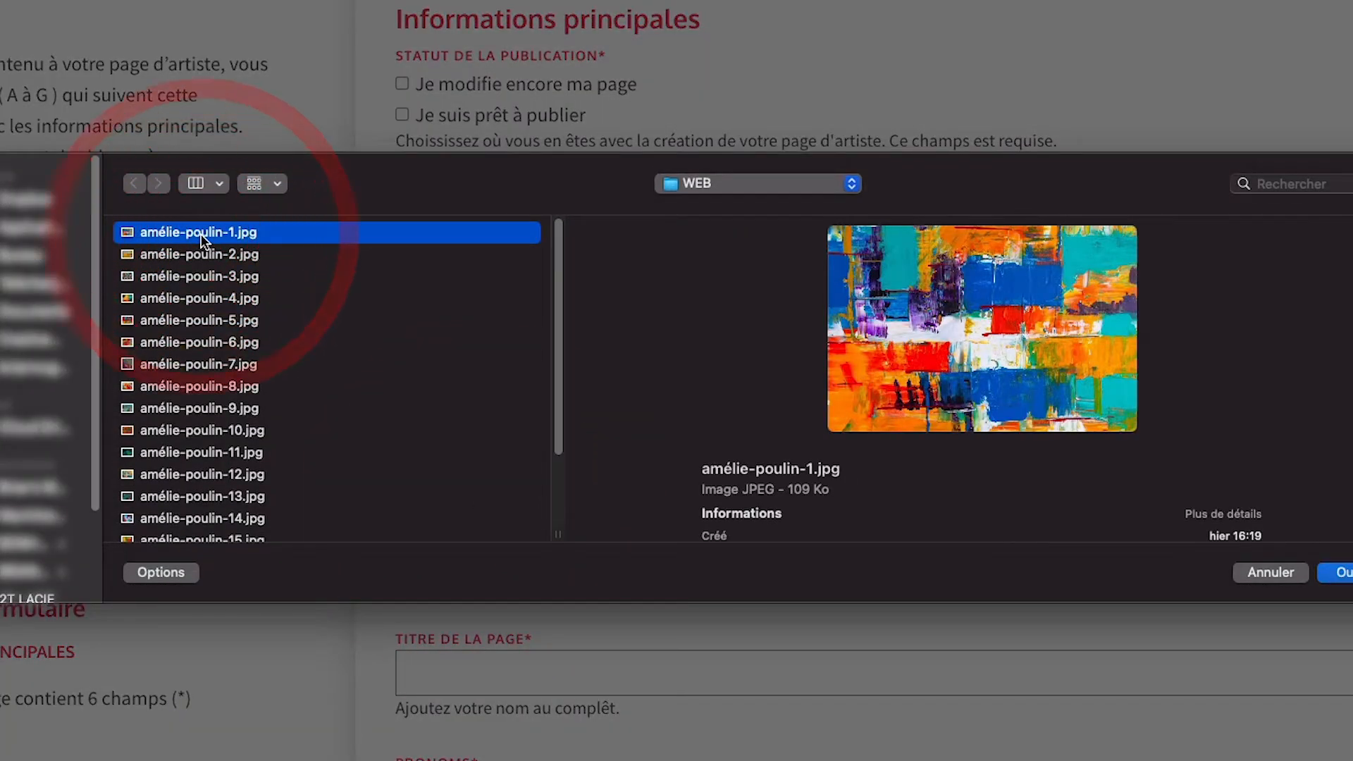
scroll(1243, 403, "down", 4)
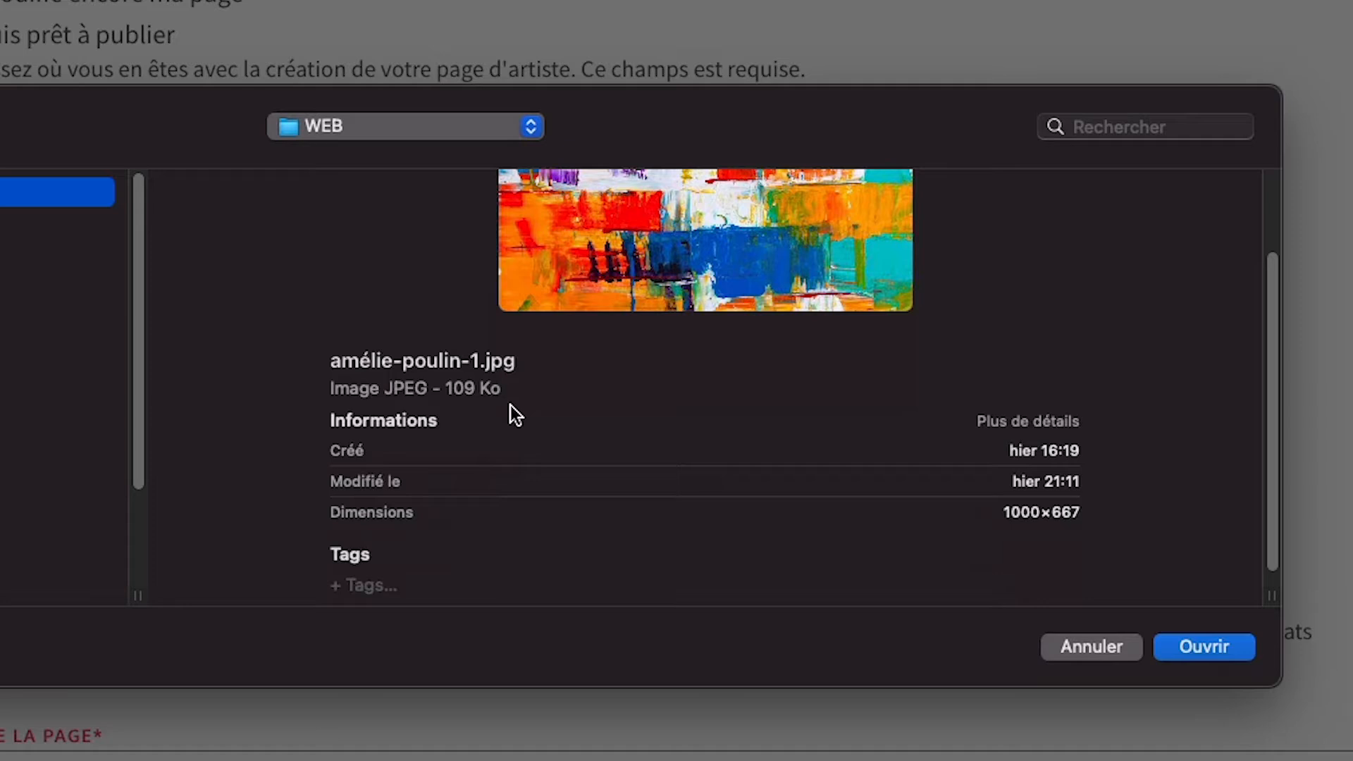
left_click(1176, 650)
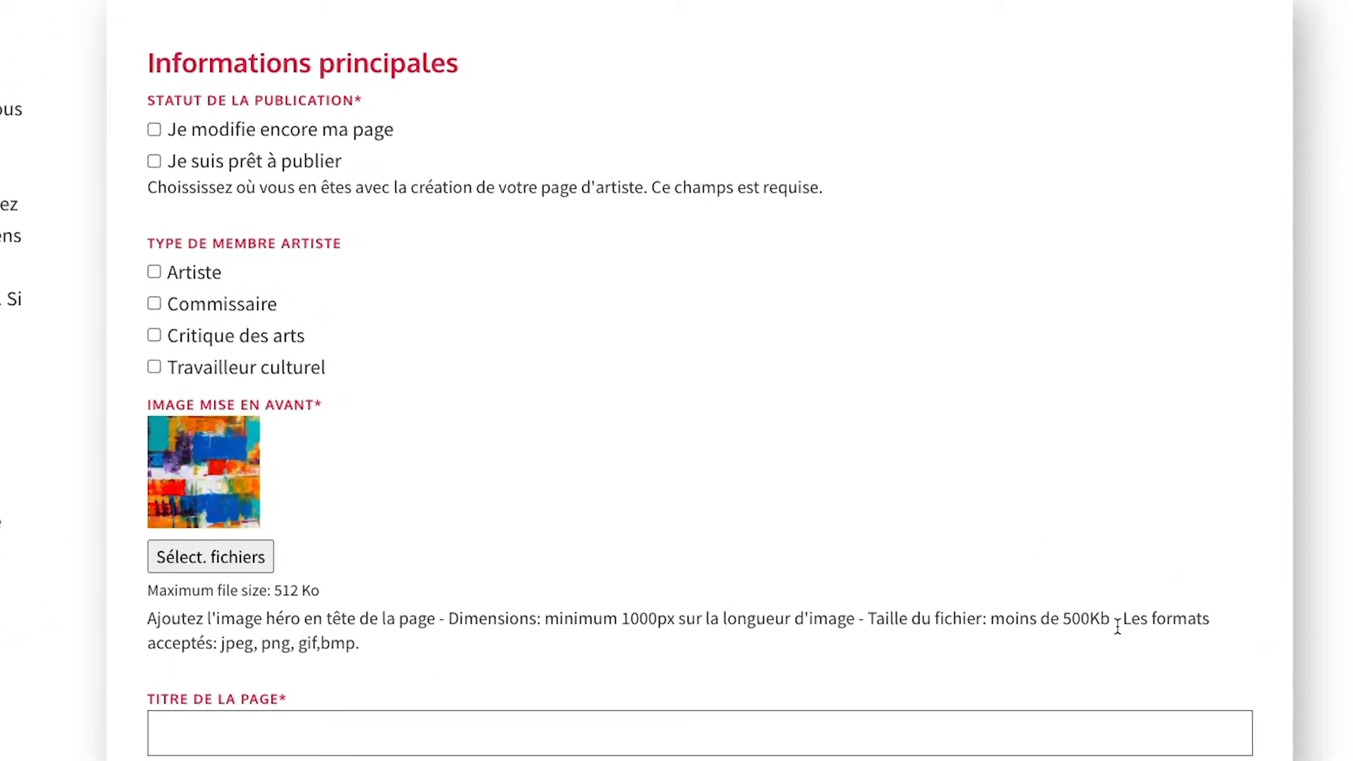
Tick Je modifie encore ma page and Artiste, then enter title, elle/she/her pronouns and names.
left_click(153, 130)
left_click(157, 272)
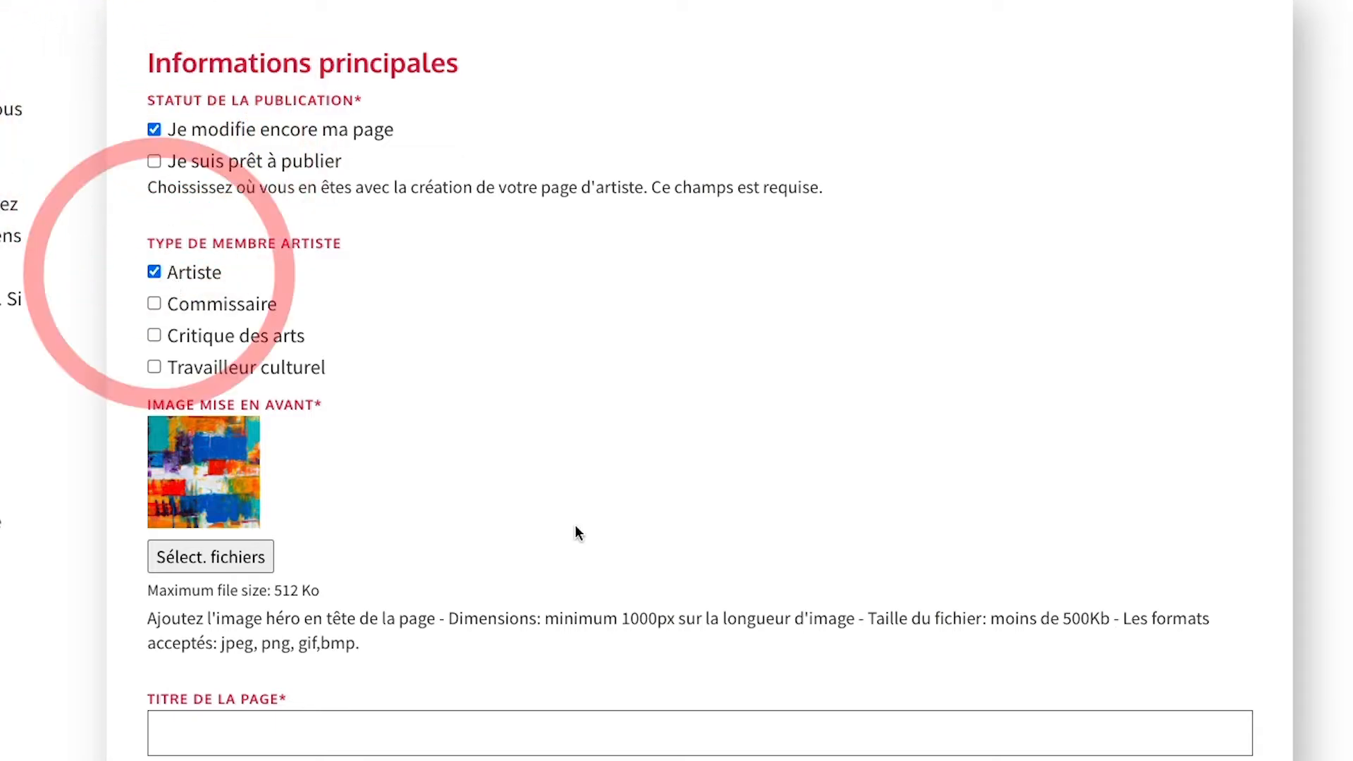
scroll(577, 532, "down", 5)
left_click(317, 317)
left_click(253, 442)
left_click(250, 477)
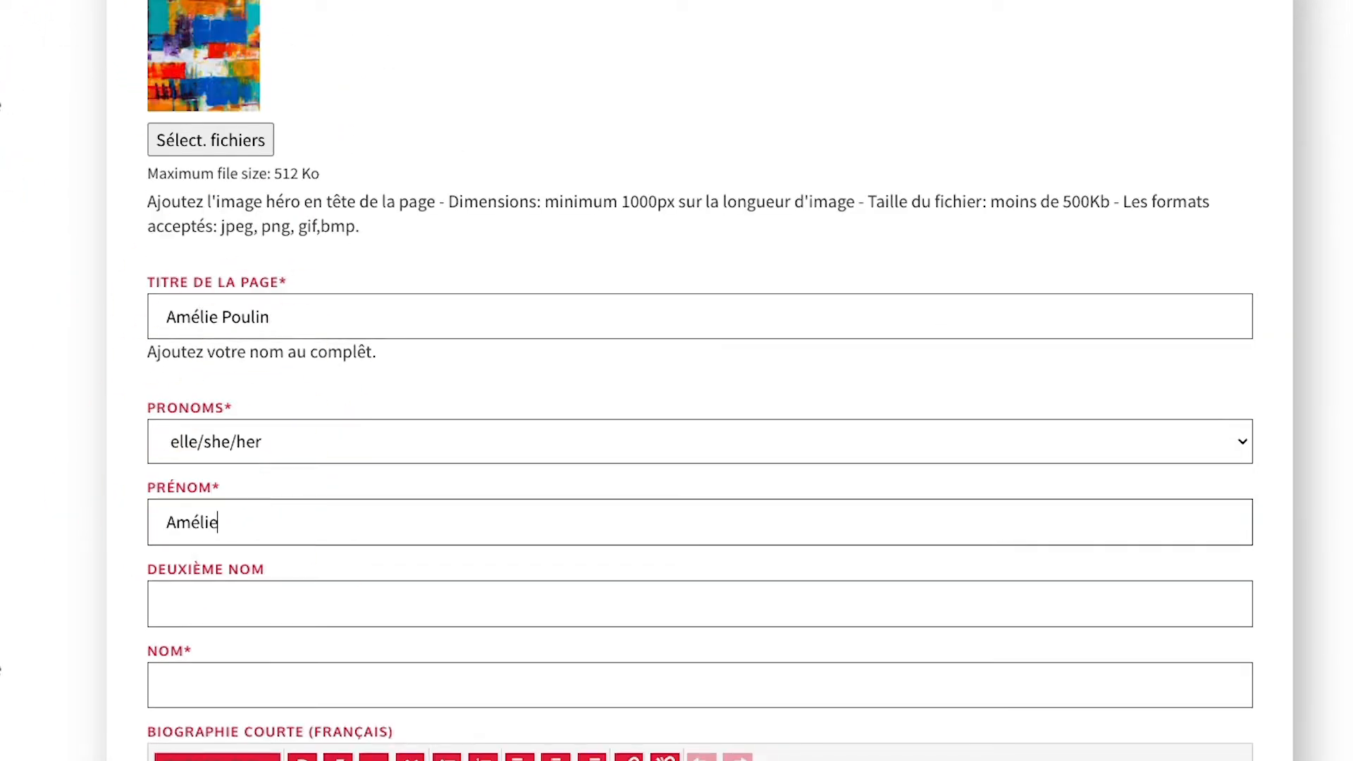
left_click(242, 689)
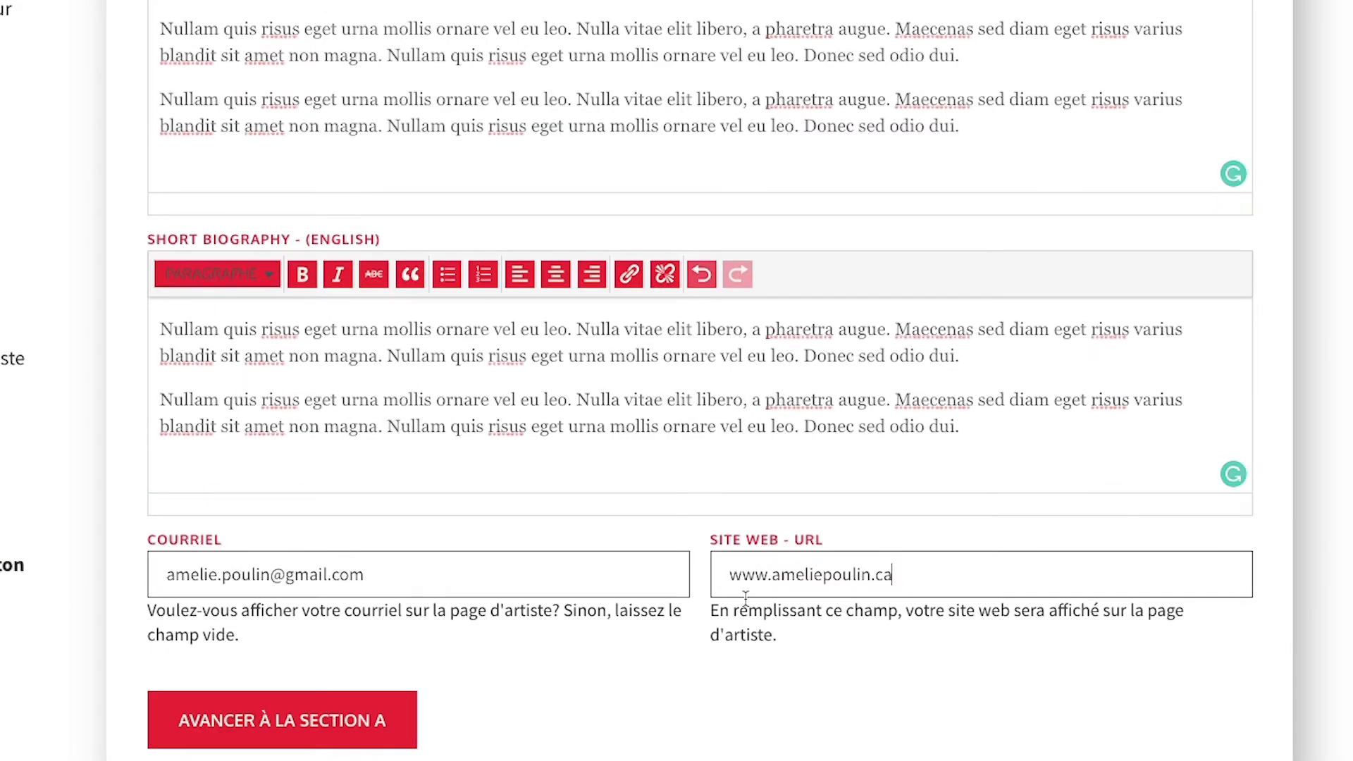
Advance through sections A to G and submit the artist page for review.
left_click(371, 735)
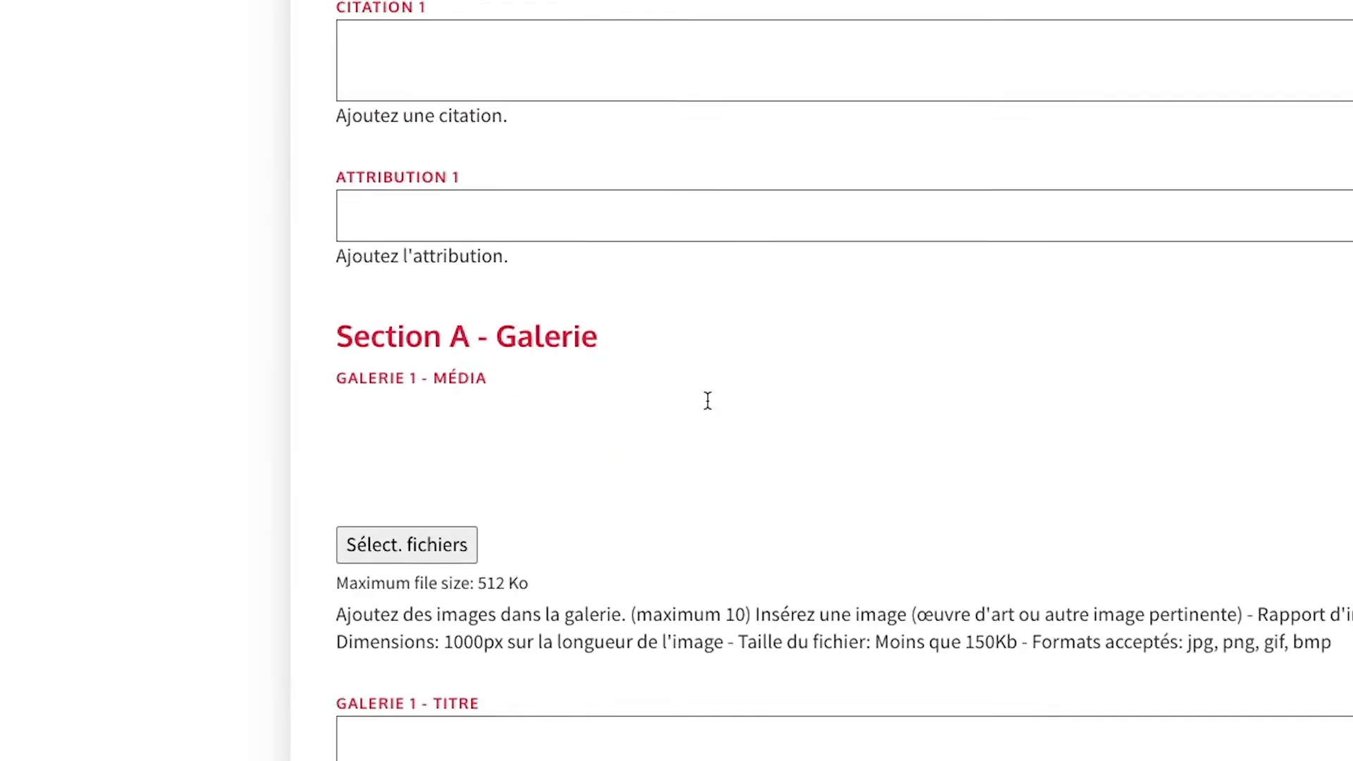
scroll(707, 400, "down", 8)
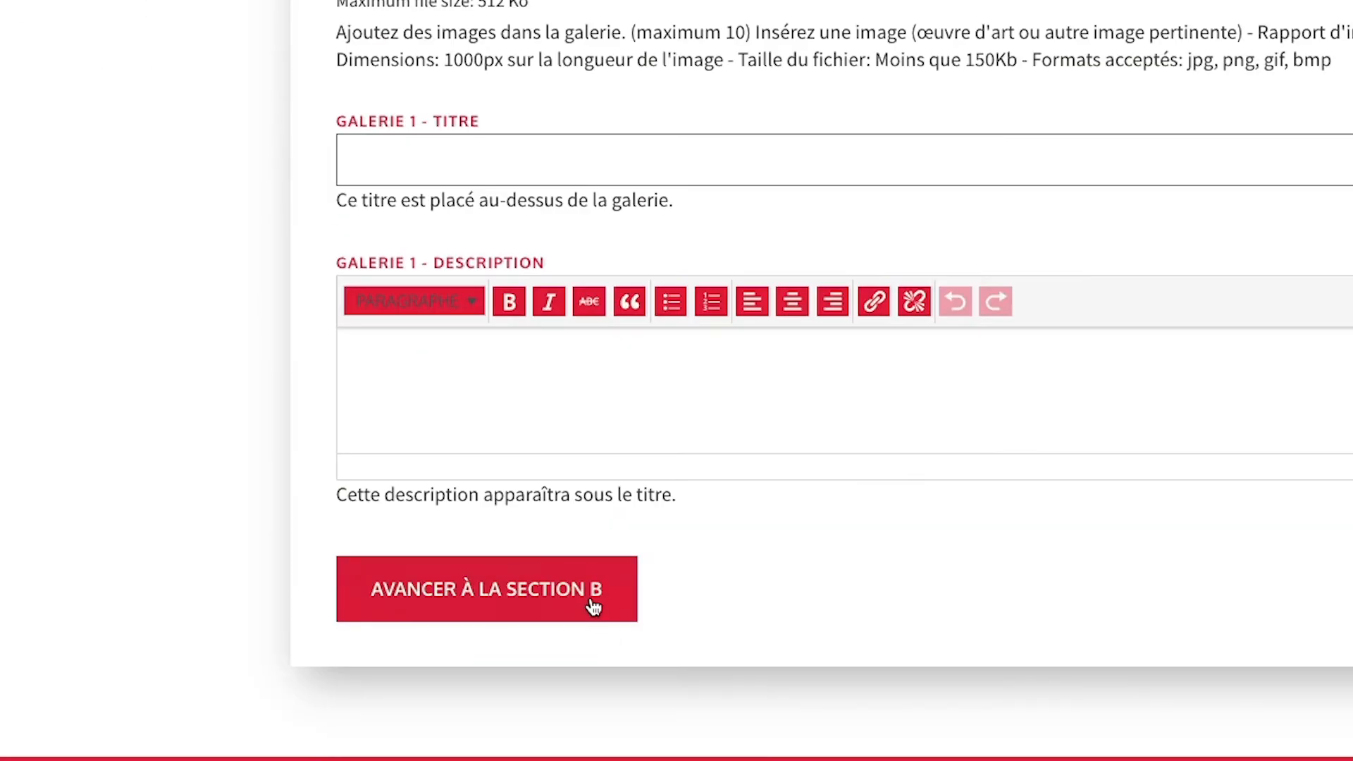
left_click(595, 519)
scroll(673, 521, "down", 5)
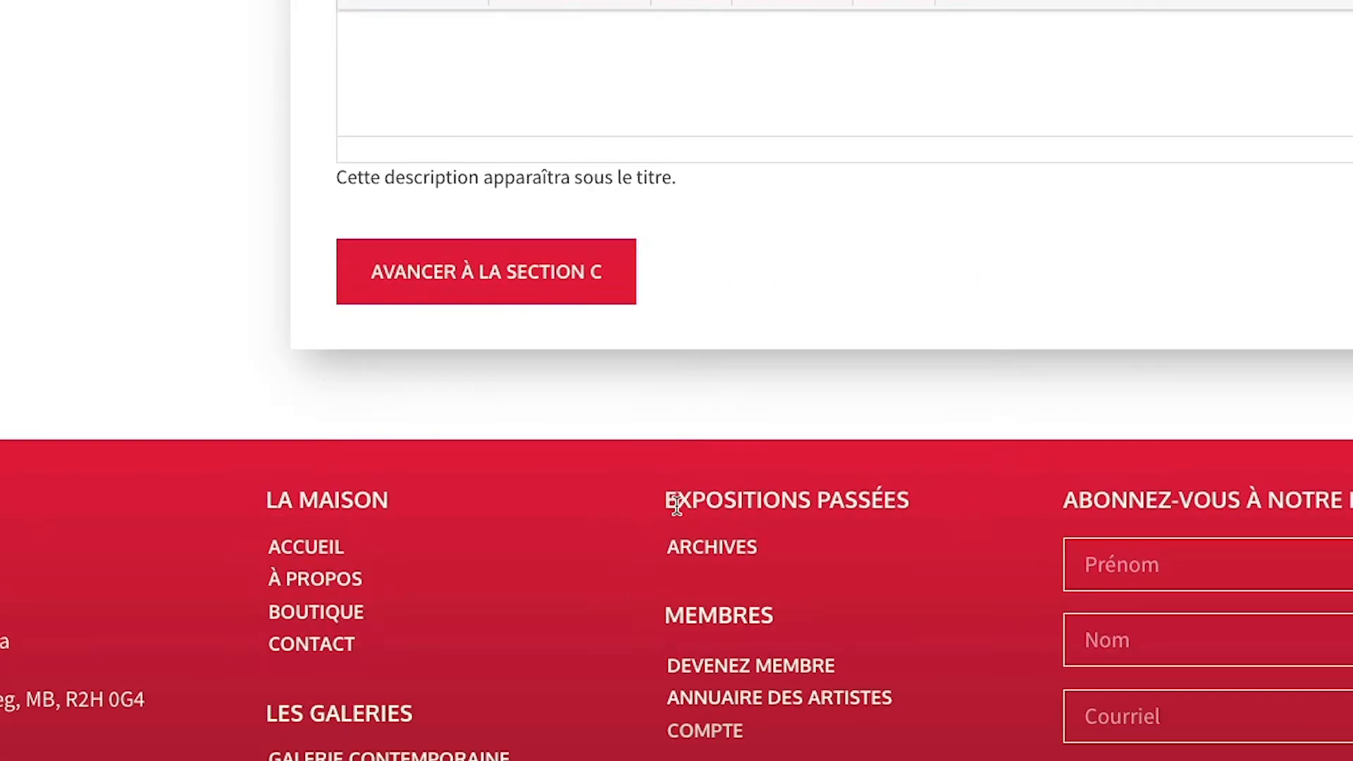
left_click(580, 295)
left_click(559, 248)
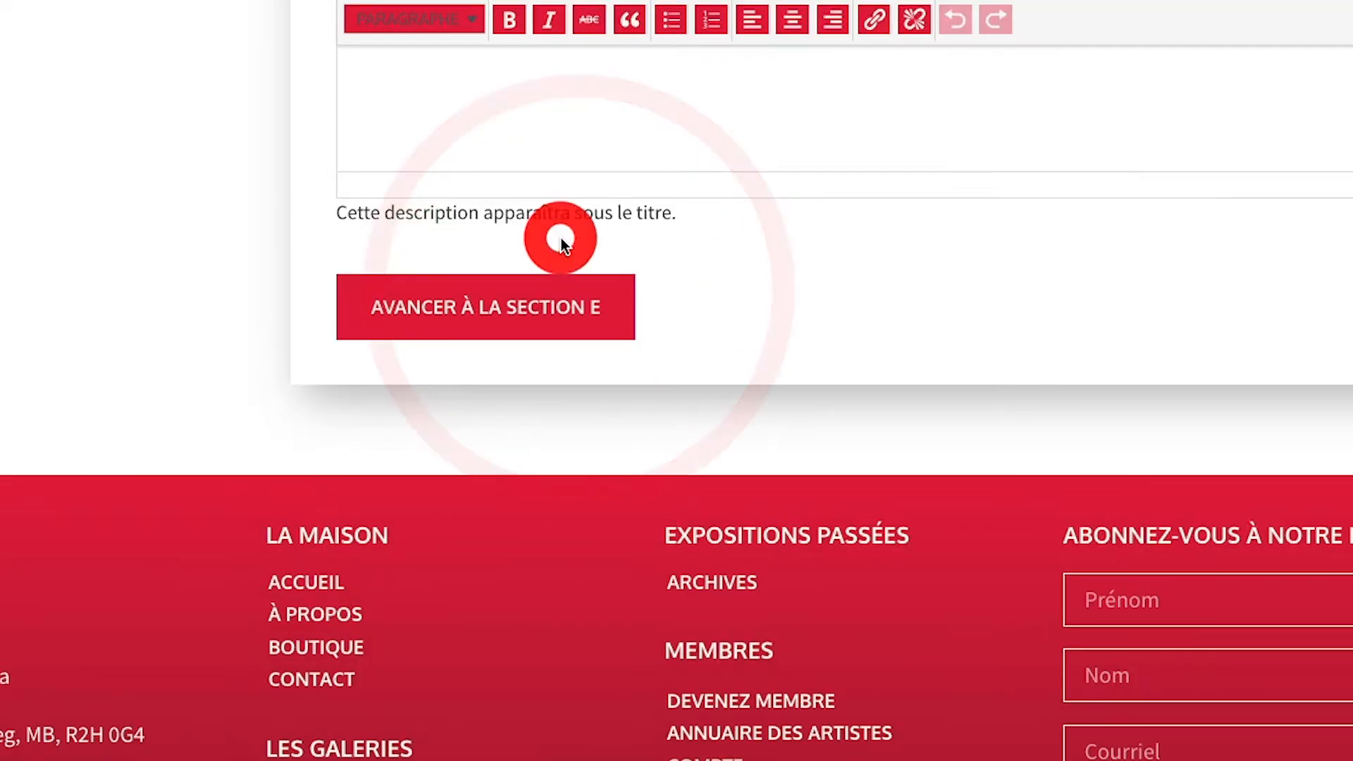
left_click(537, 311)
left_click(557, 239)
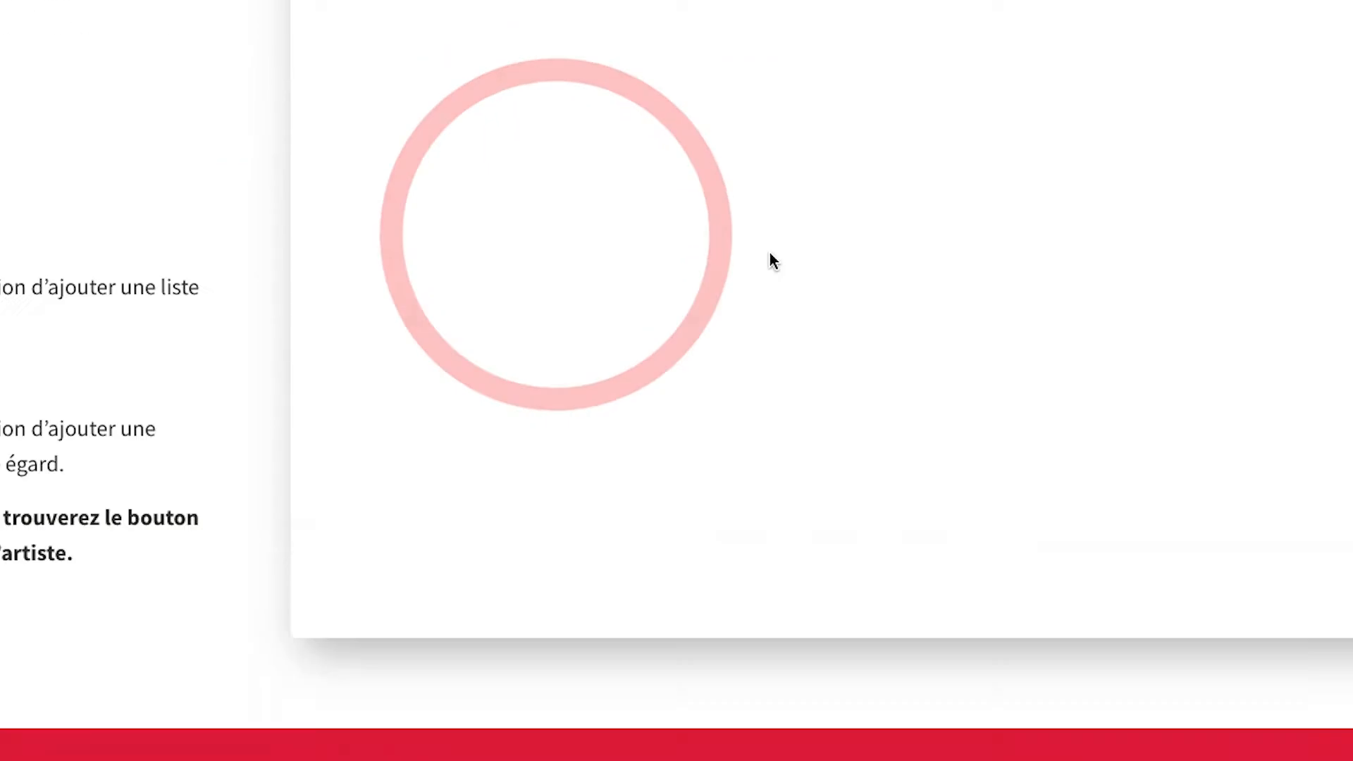
left_click(578, 314)
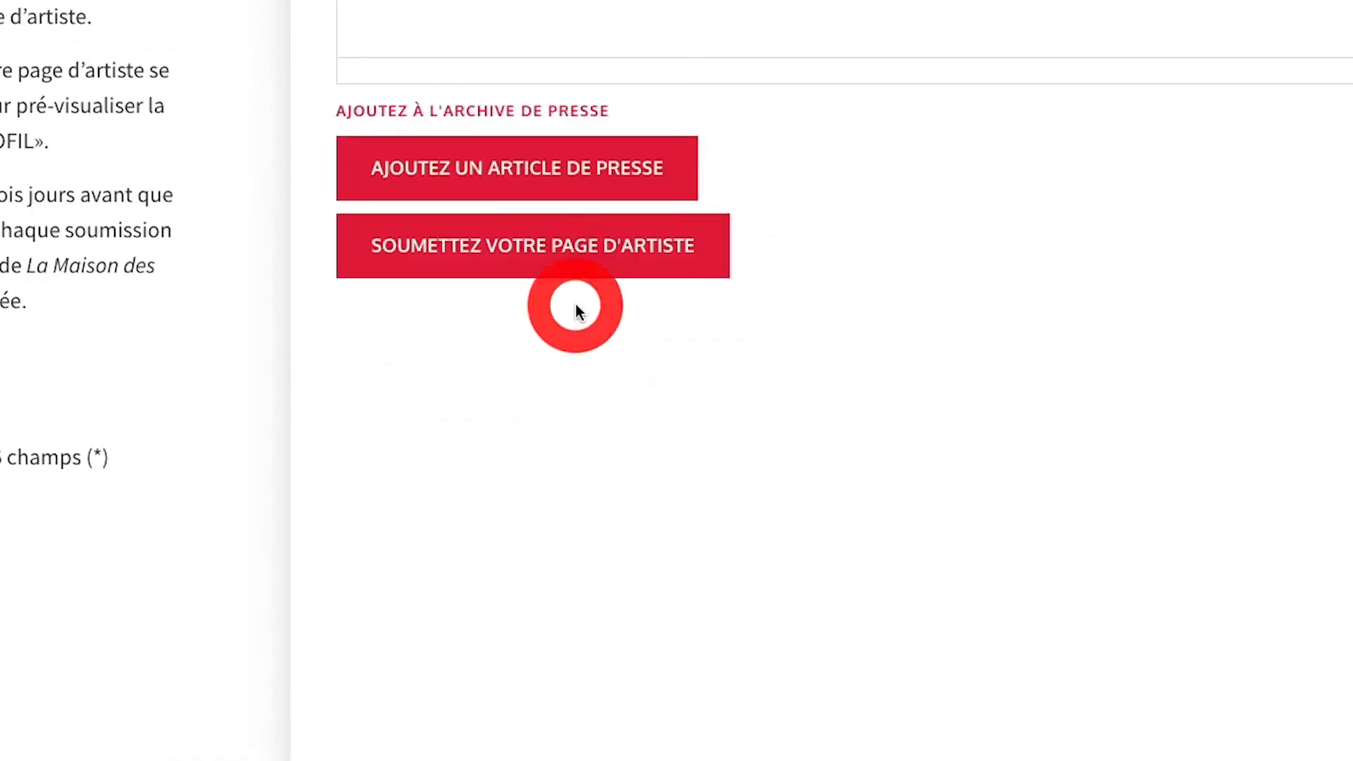
left_click(665, 252)
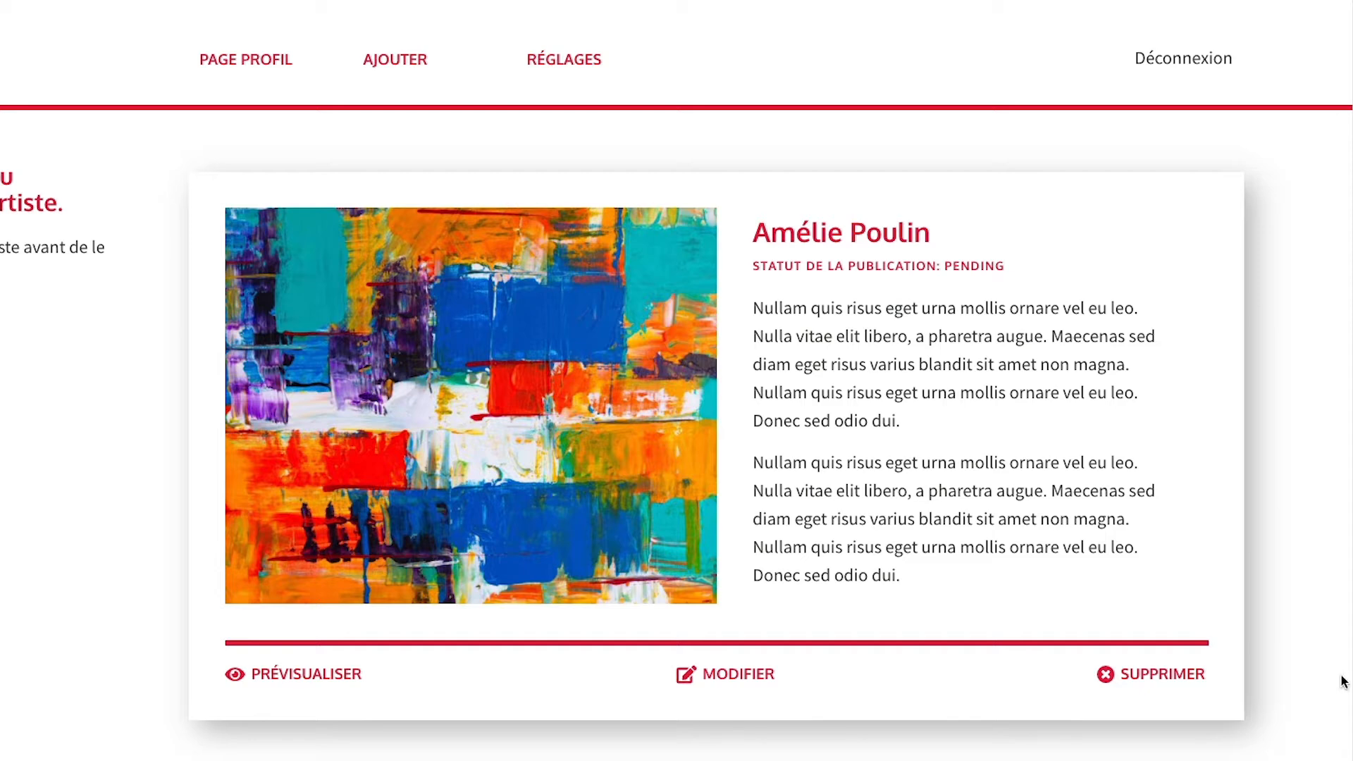
Click MODIFIER under the pending artist page card on the Compte Artiste page.
left_click(737, 682)
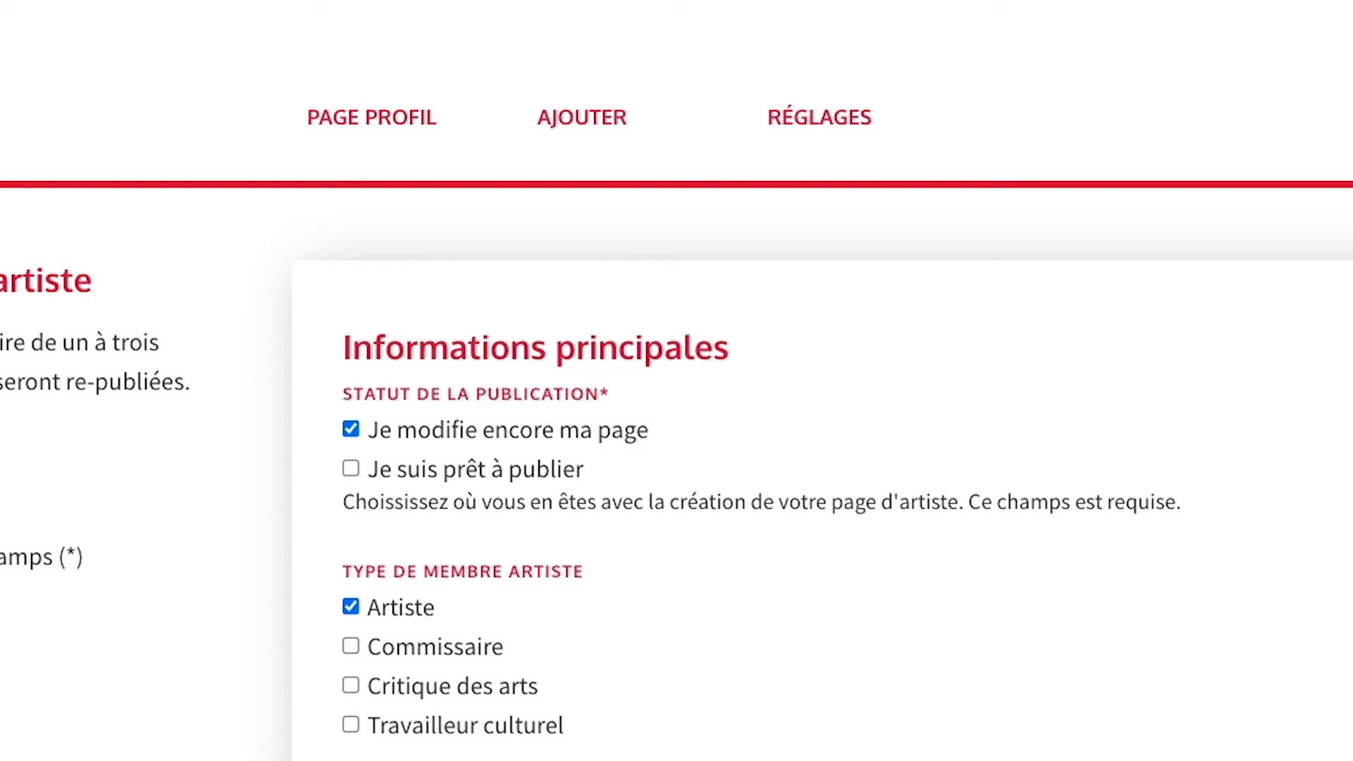
From PAGE PROFIL, preview the artist page's bio and painting, then open the site menu.
left_click(398, 124)
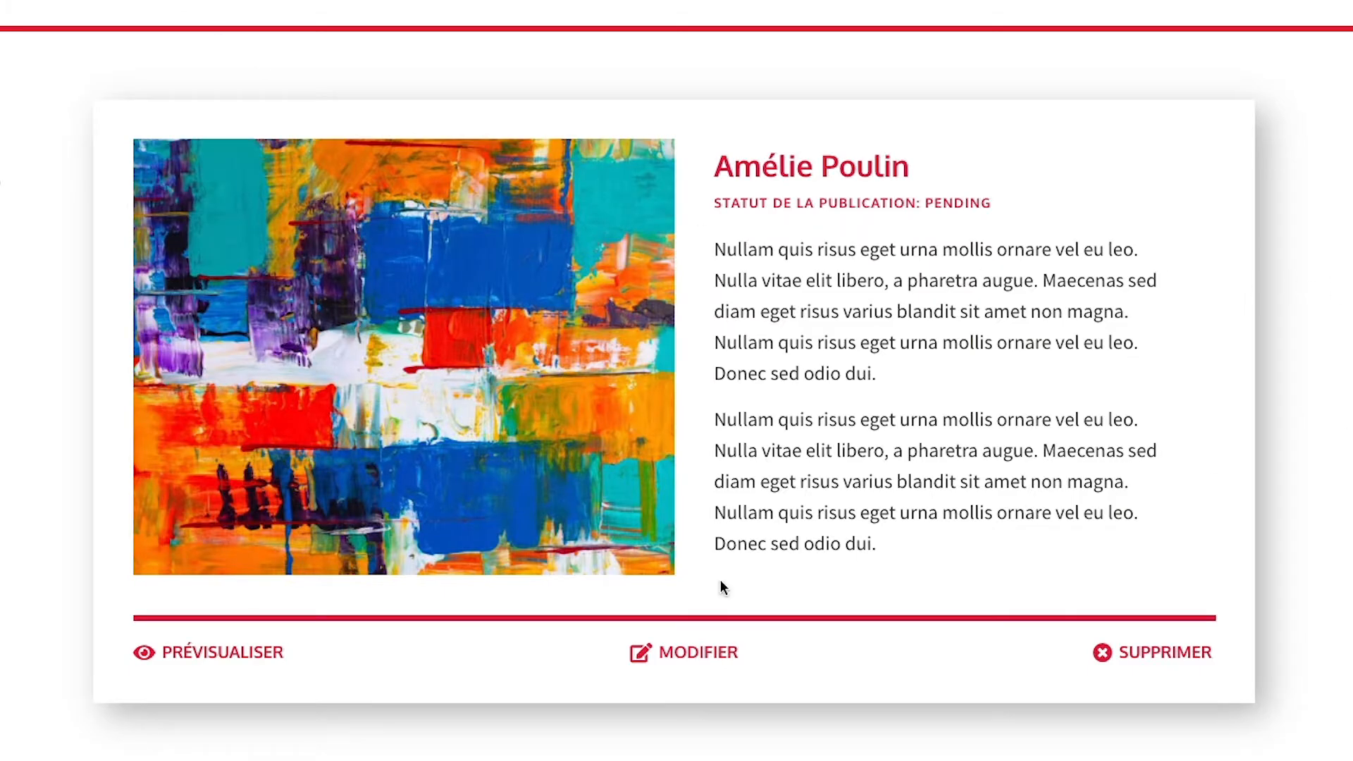
left_click(210, 656)
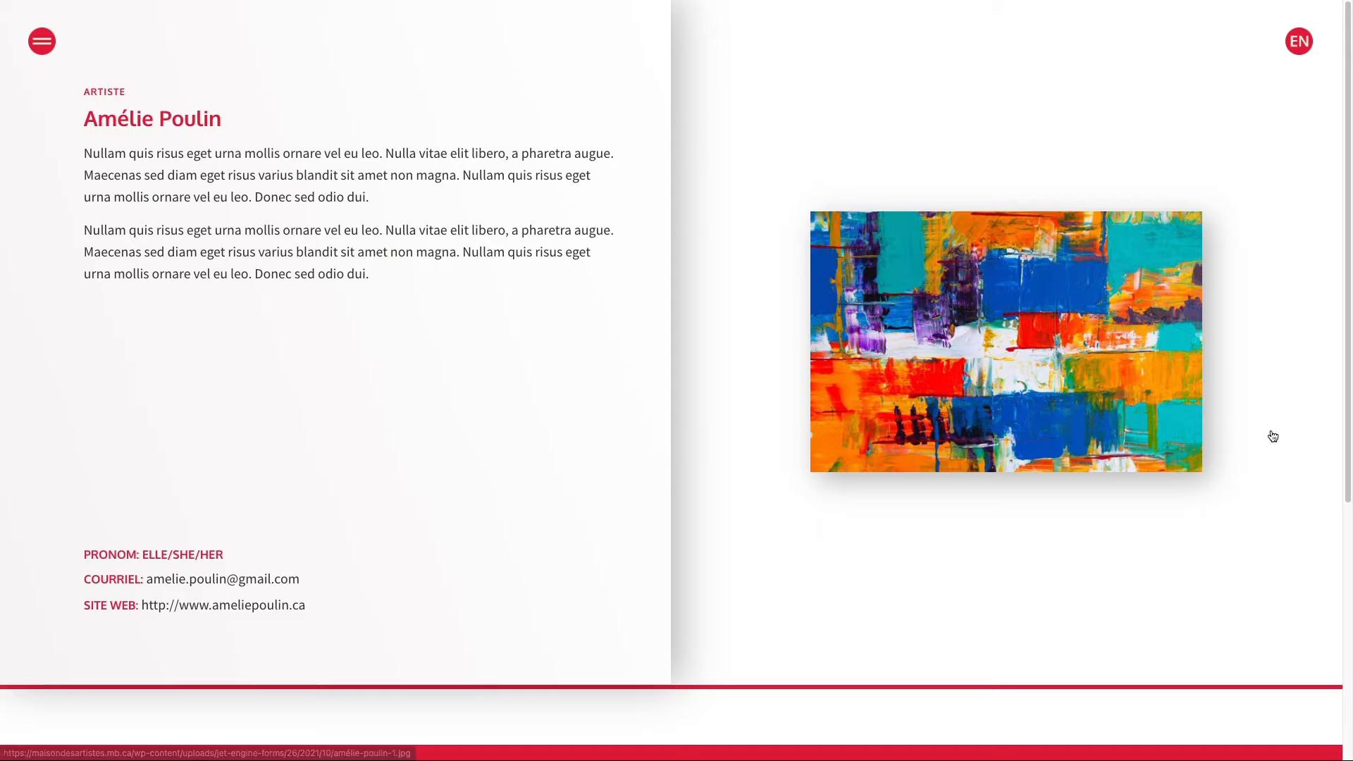
scroll(1283, 440, "down", 1)
scroll(1284, 441, "down", 10)
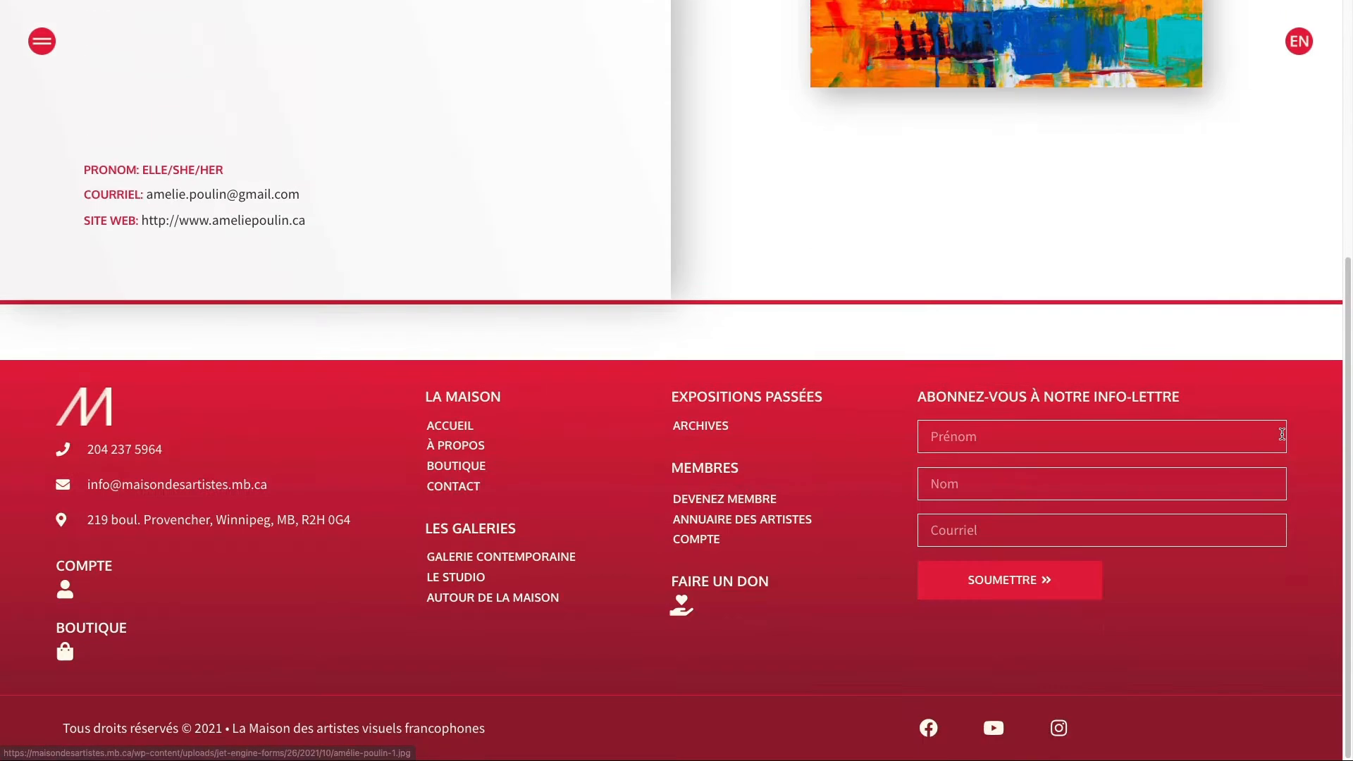
scroll(1282, 434, "up", 11)
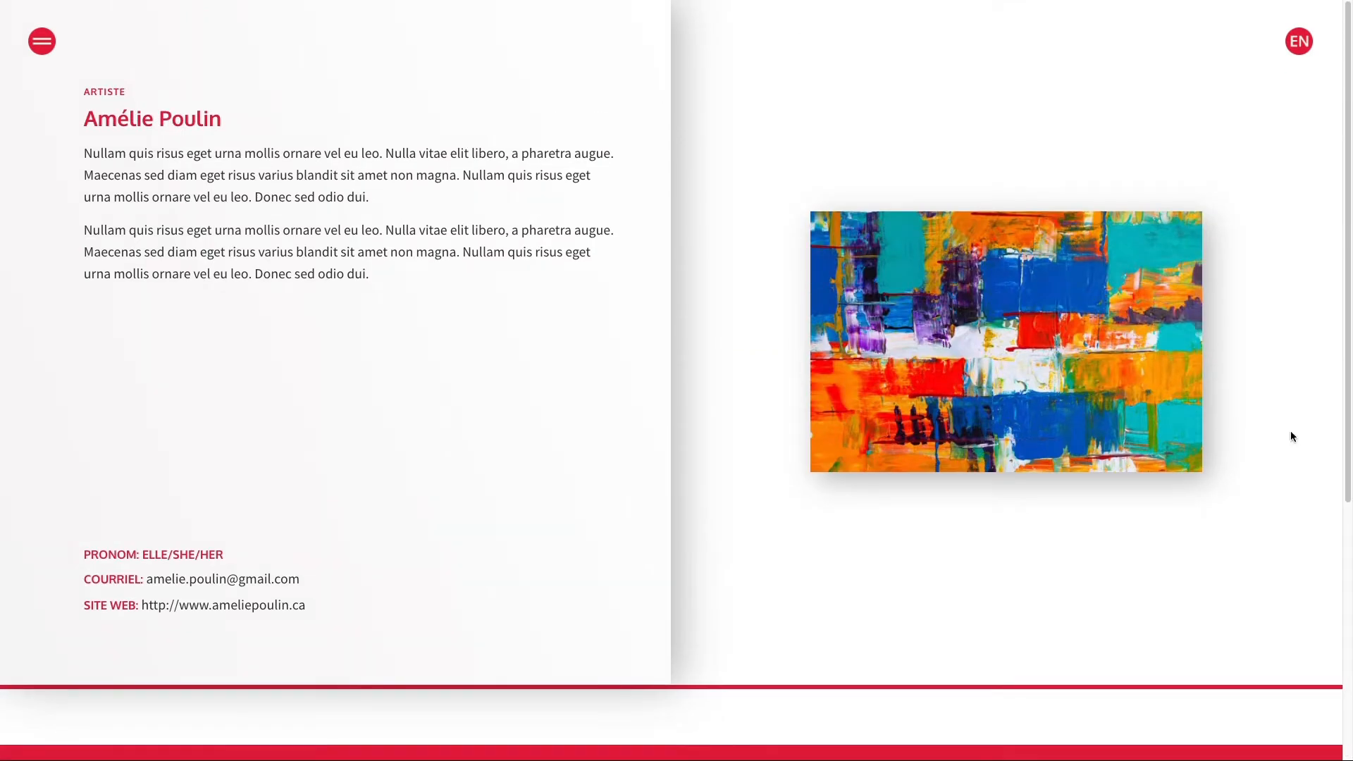
left_click(44, 44)
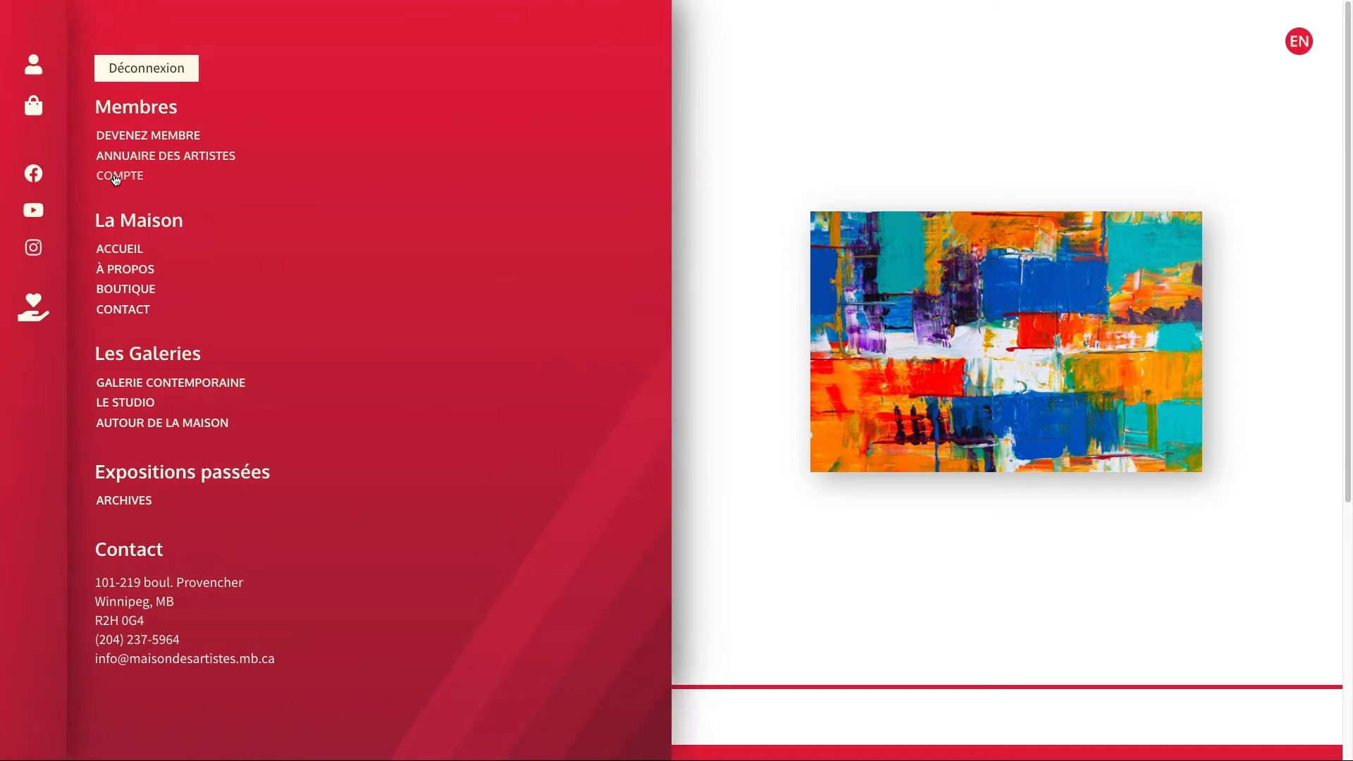
Go to COMPTE and reopen the artist page with MODIFIER, reviewing its prefilled details.
left_click(119, 175)
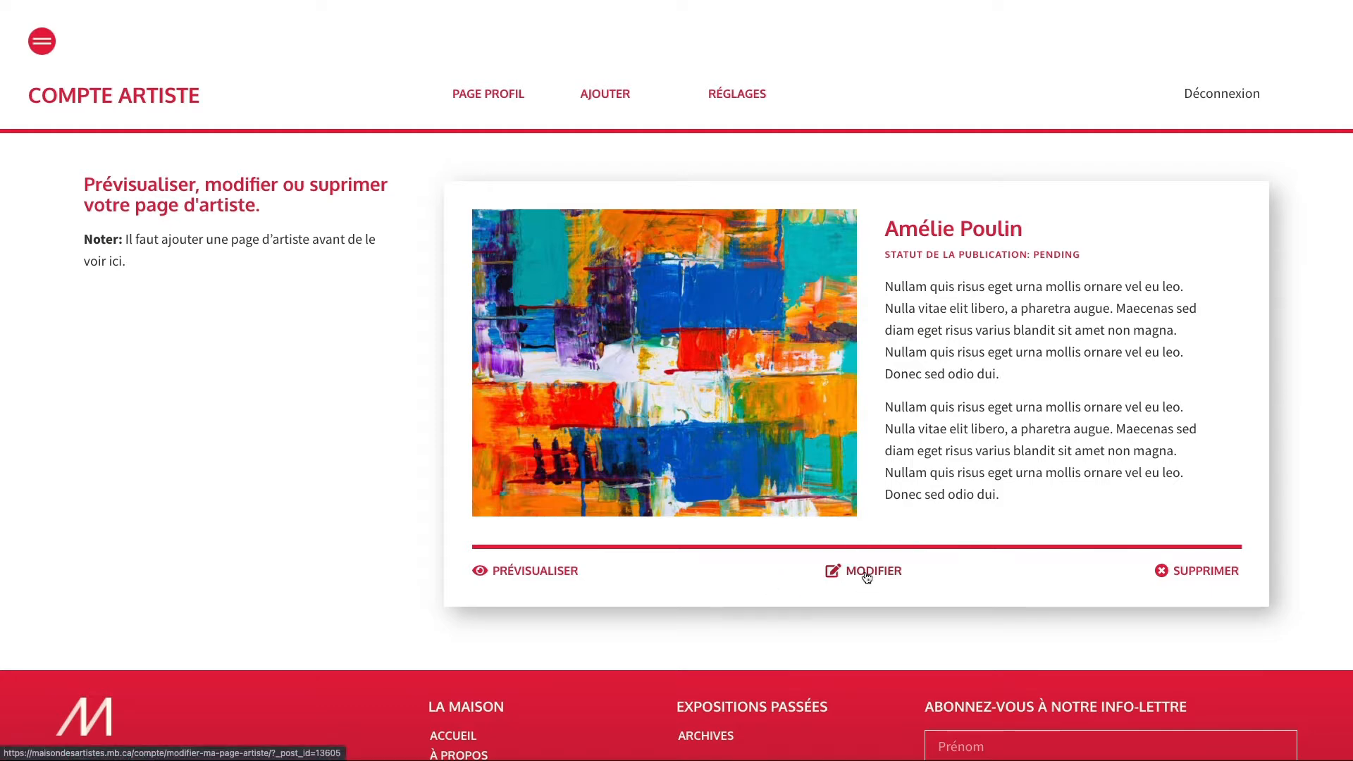
left_click(867, 575)
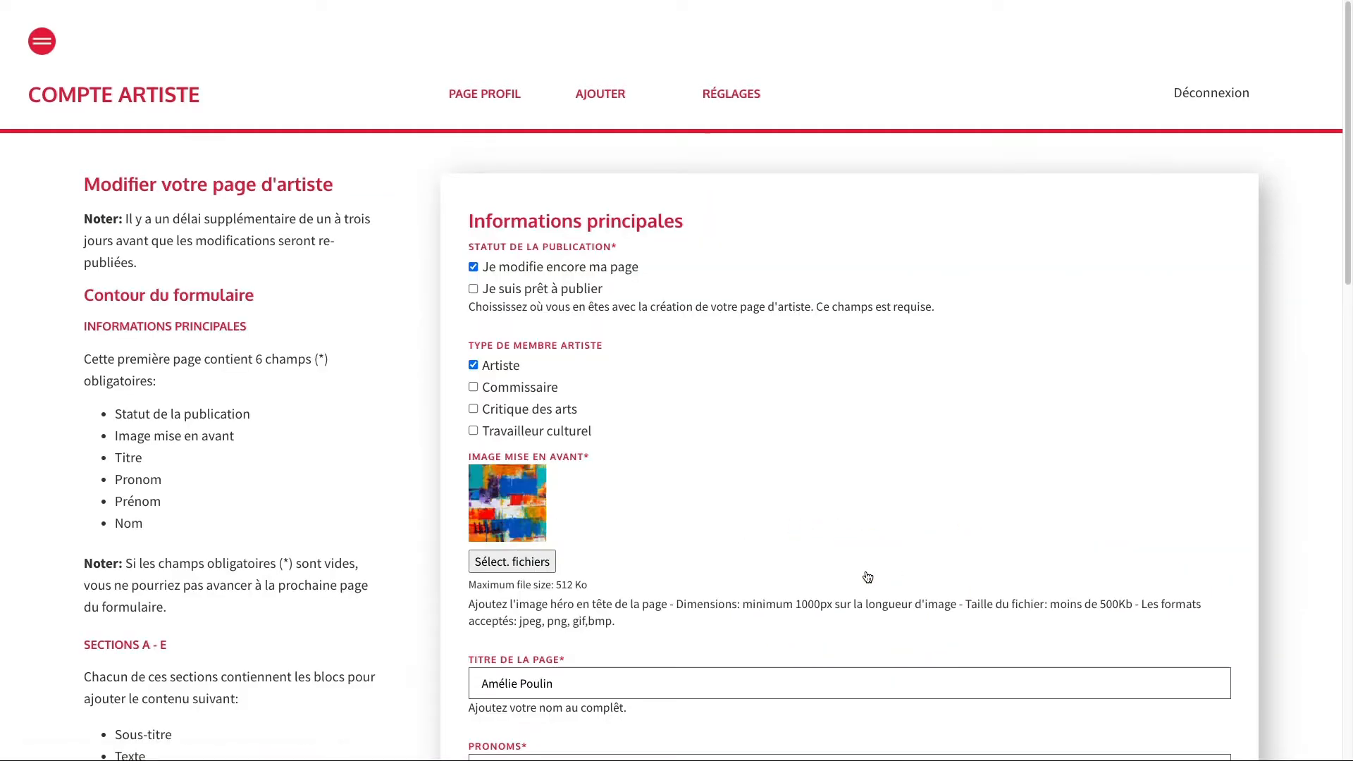
scroll(869, 560, "down", 4)
scroll(867, 559, "down", 2)
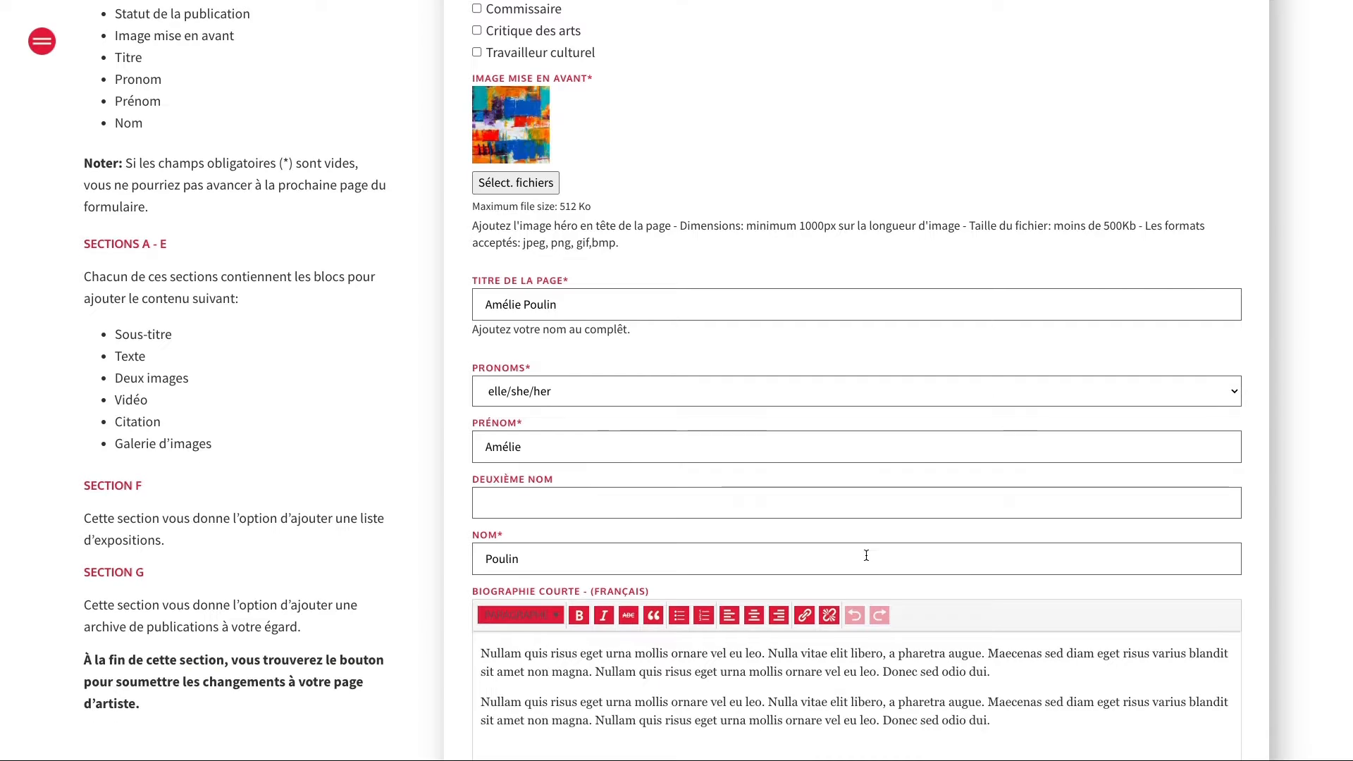
scroll(866, 554, "up", 6)
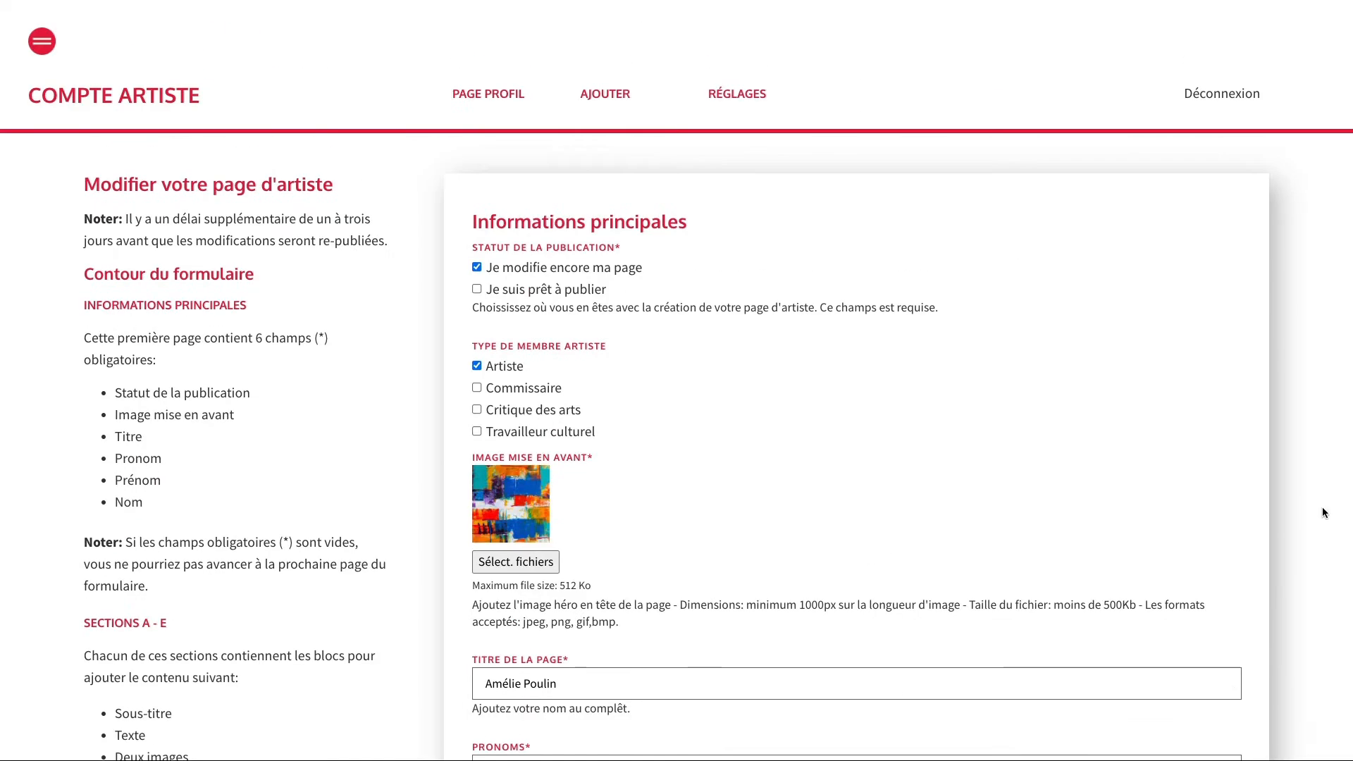
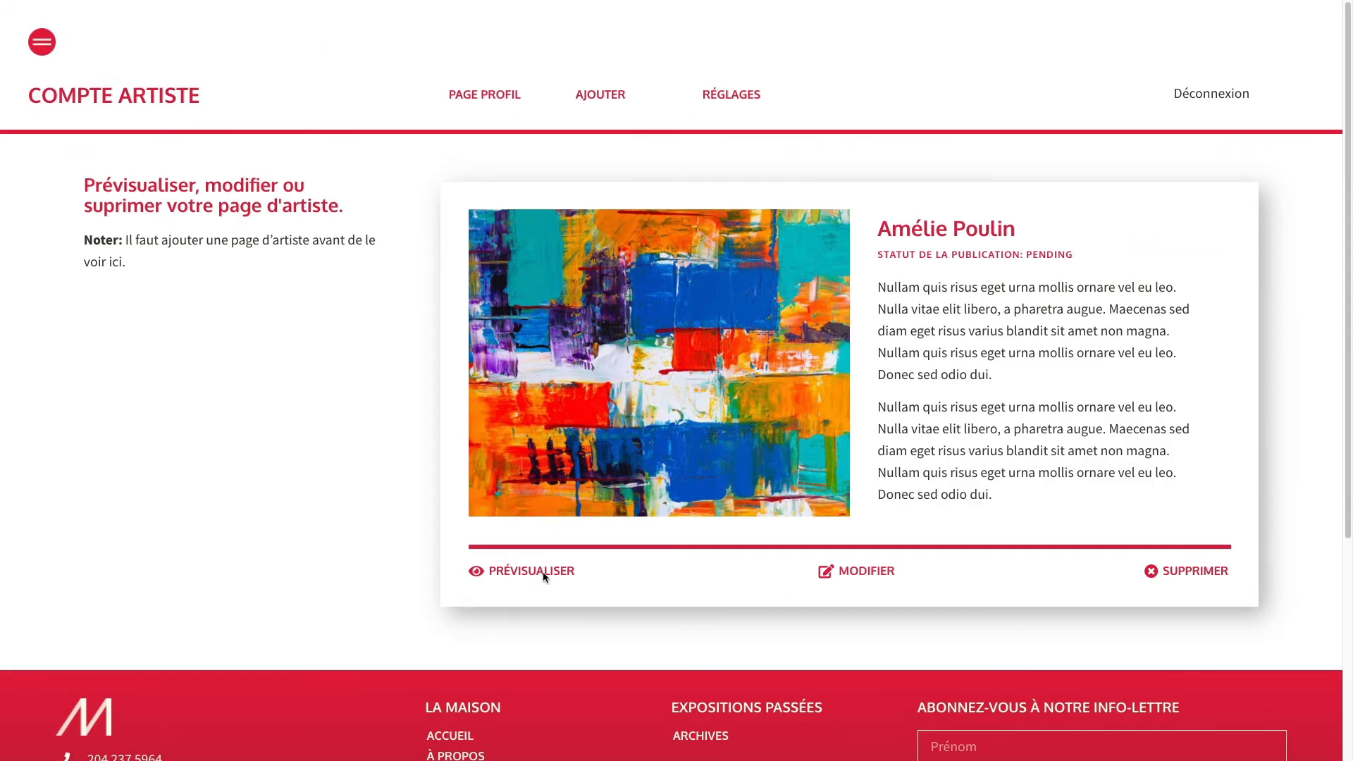
Preview the pending artist page and scroll through its text, galleries and videos.
left_click(543, 569)
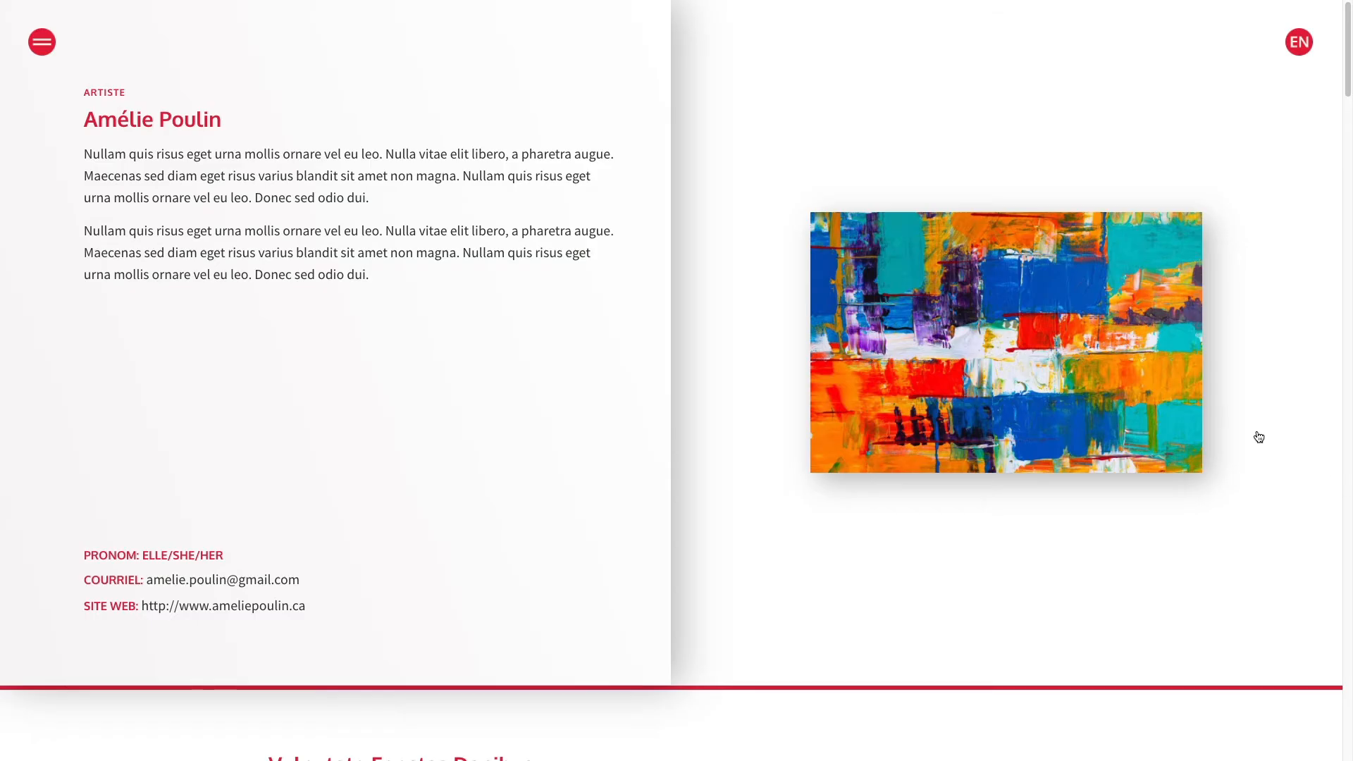
scroll(1271, 436, "down", 8)
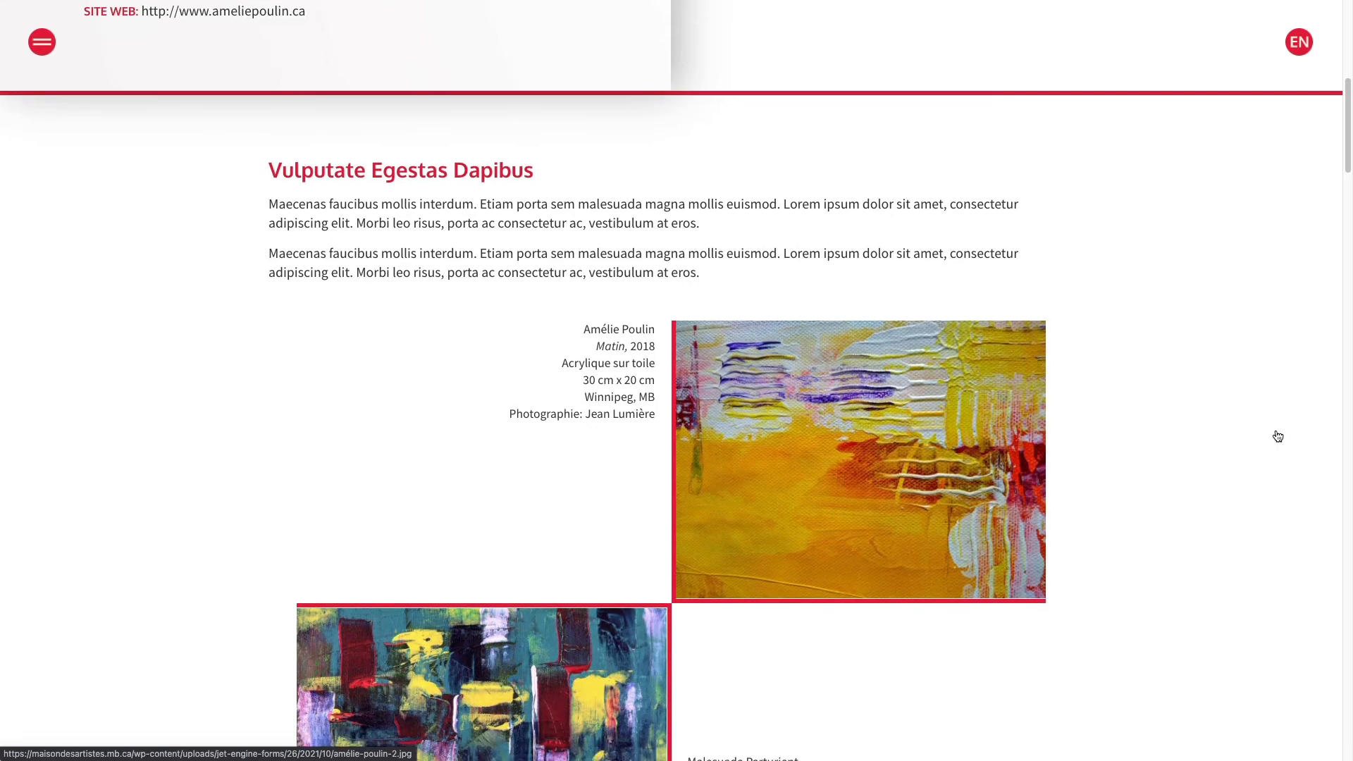
scroll(1277, 439, "down", 10)
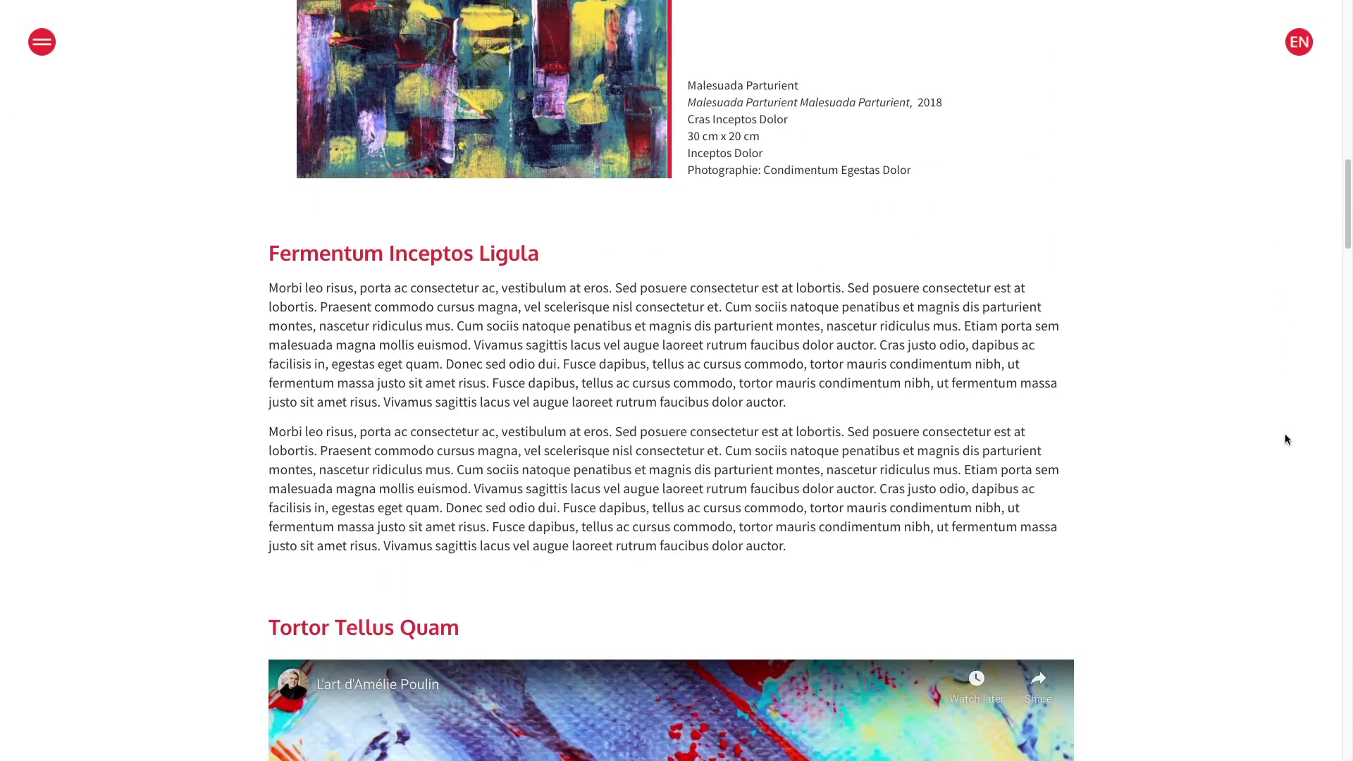
scroll(1286, 433, "down", 7)
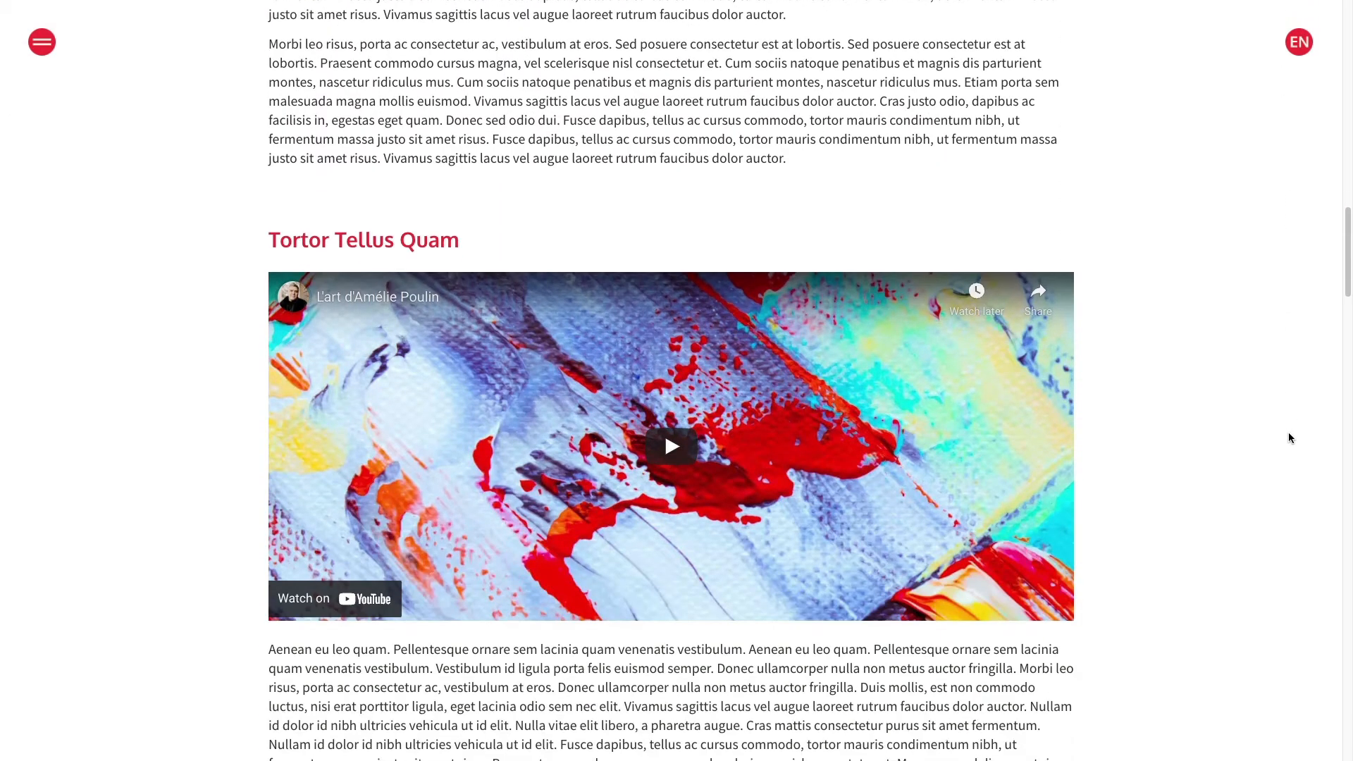
scroll(1290, 437, "down", 9)
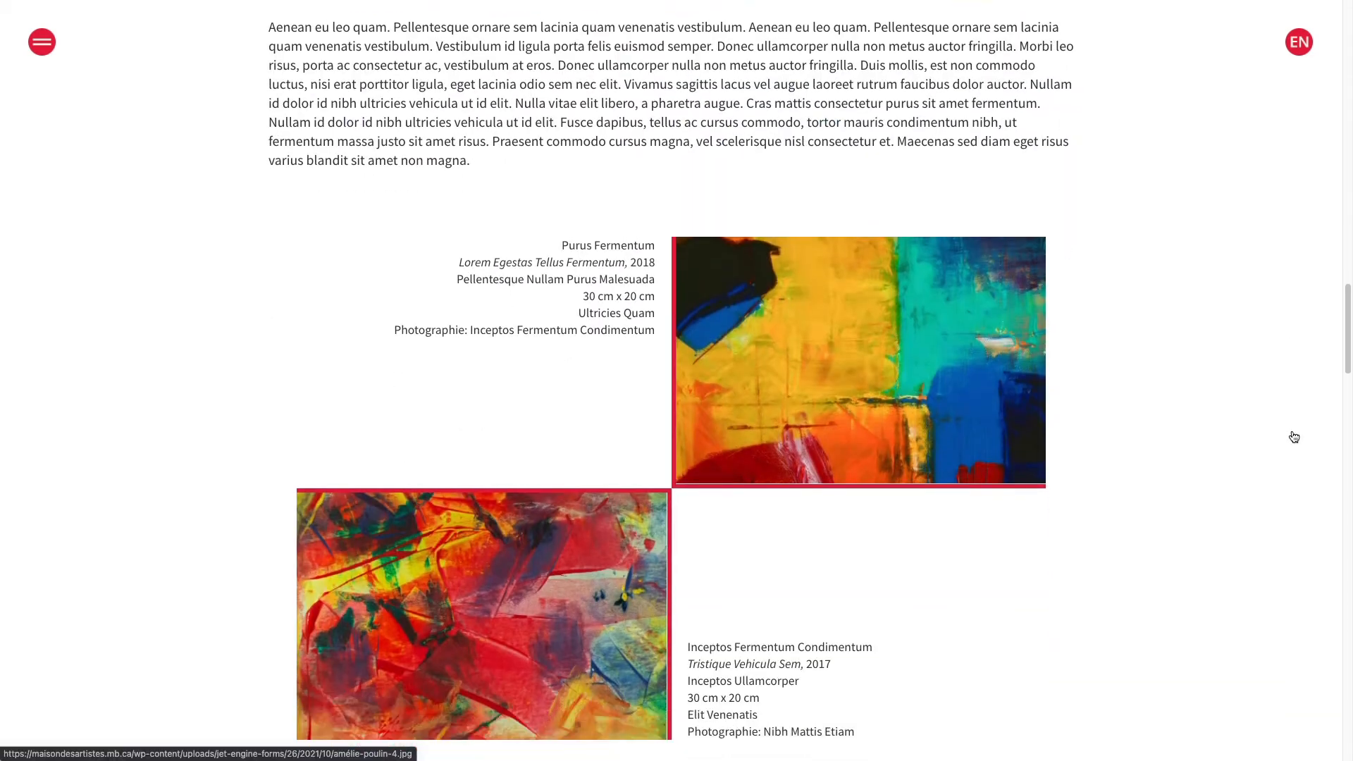
scroll(1295, 436, "down", 9)
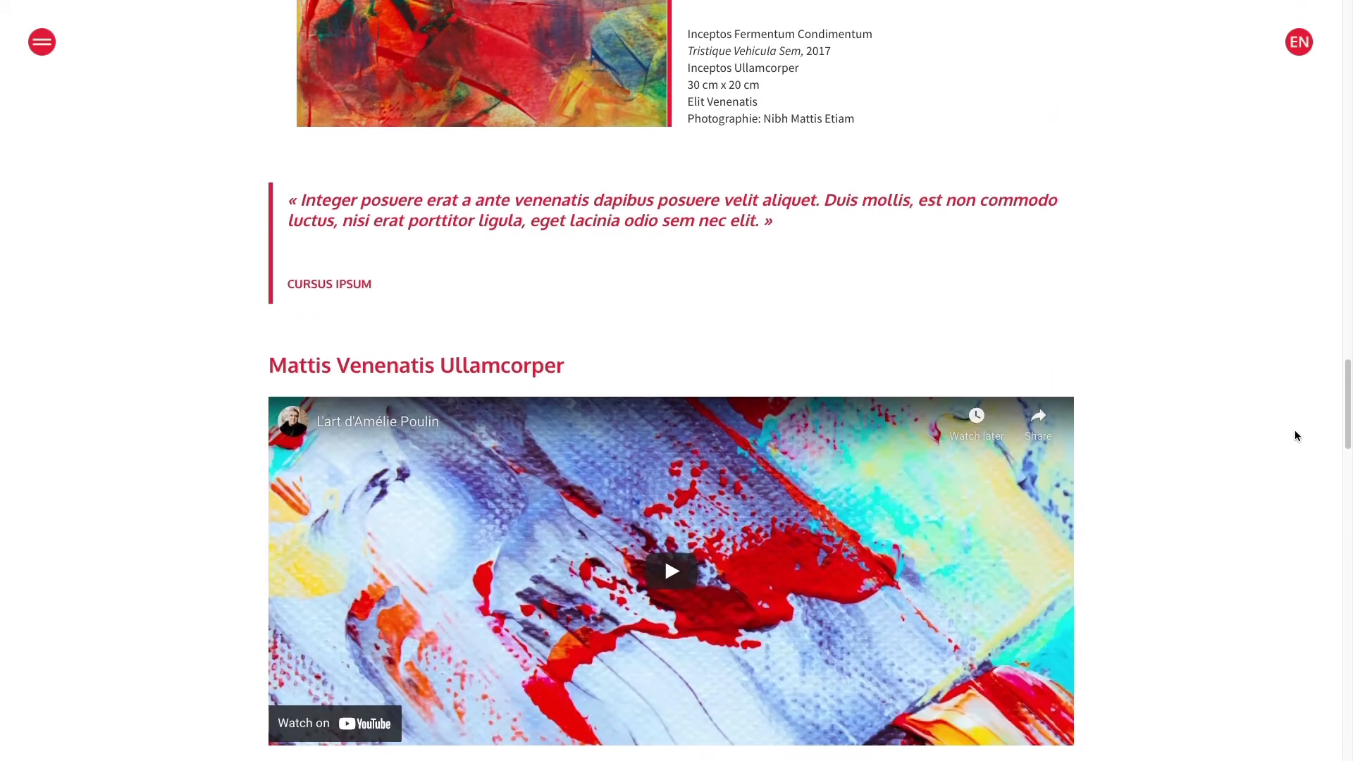
scroll(1297, 435, "down", 11)
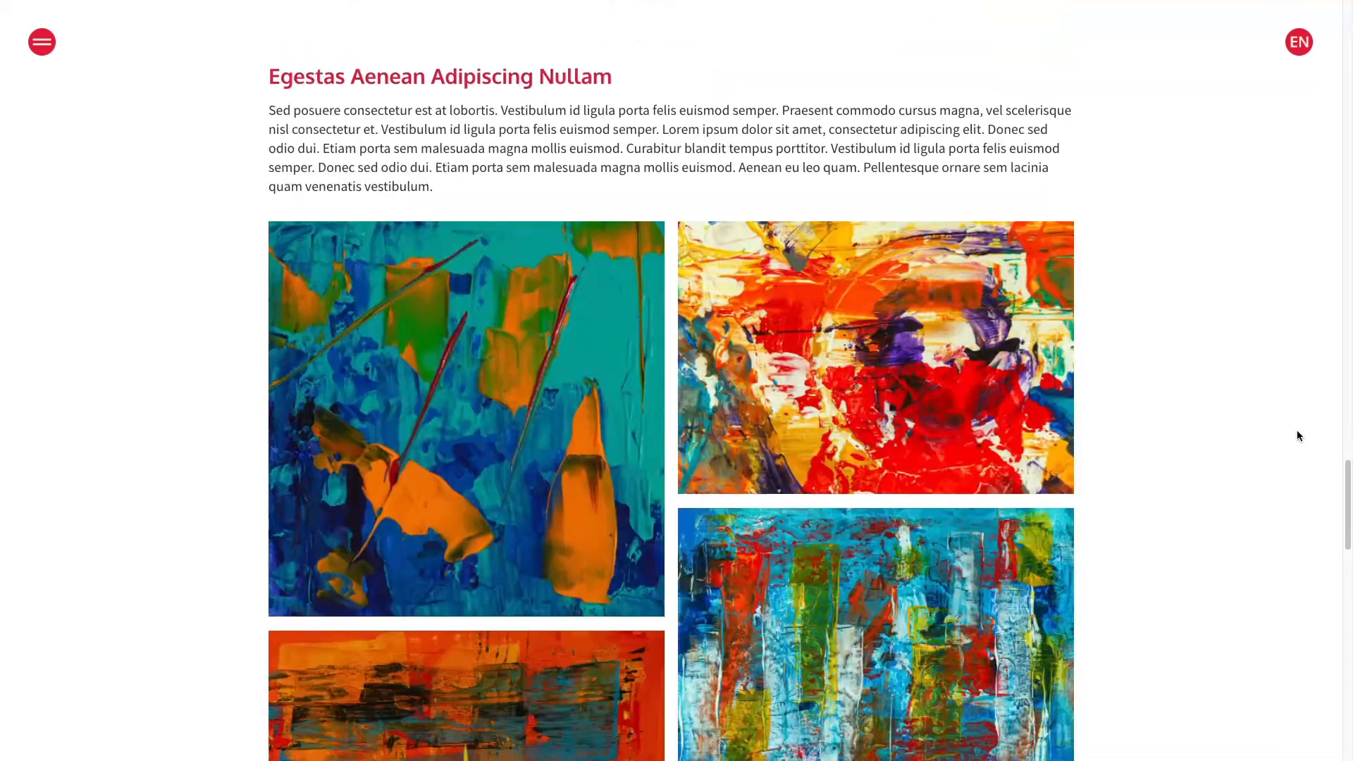
scroll(1300, 437, "down", 11)
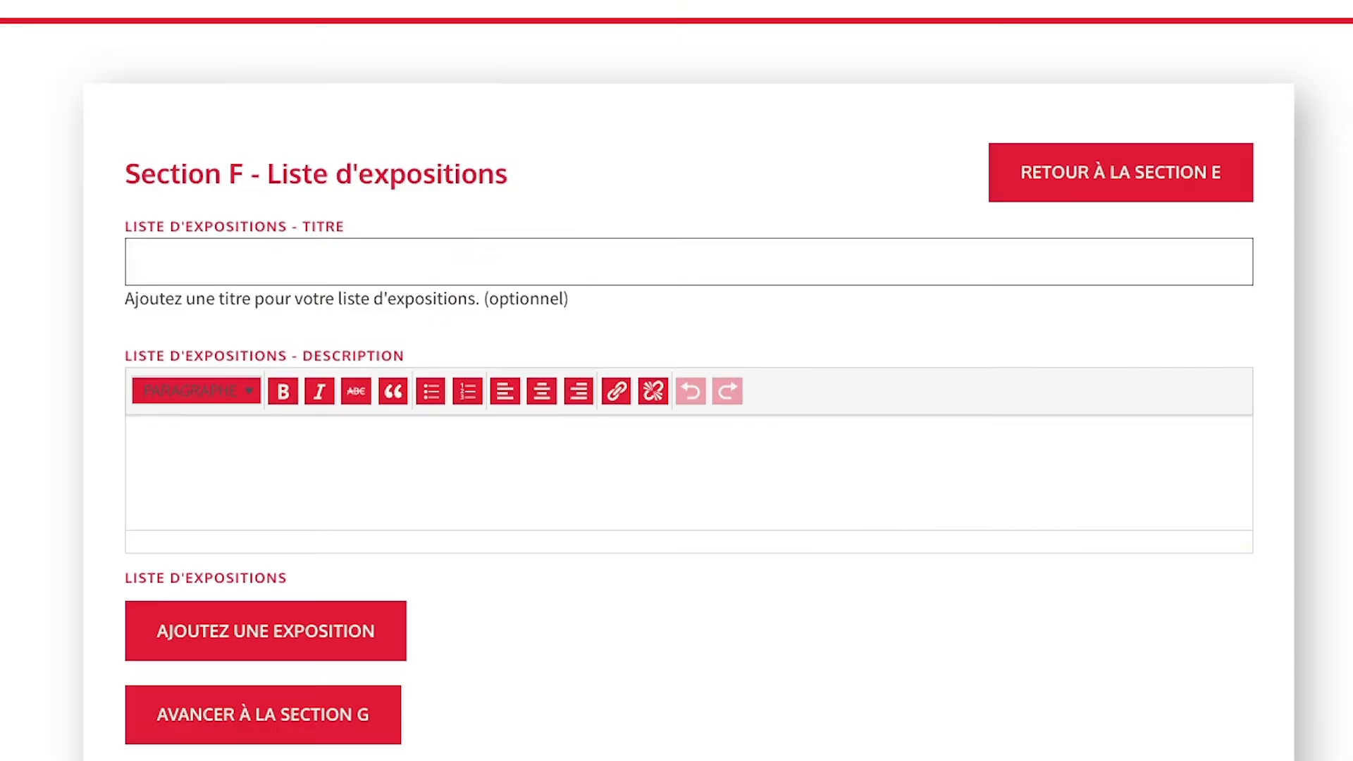
Title the exhibitions list 'Ridiculus Ligula' and paste the description paragraph twice.
left_click(193, 266)
type("Ridiculus Ligula")
key("Tab")
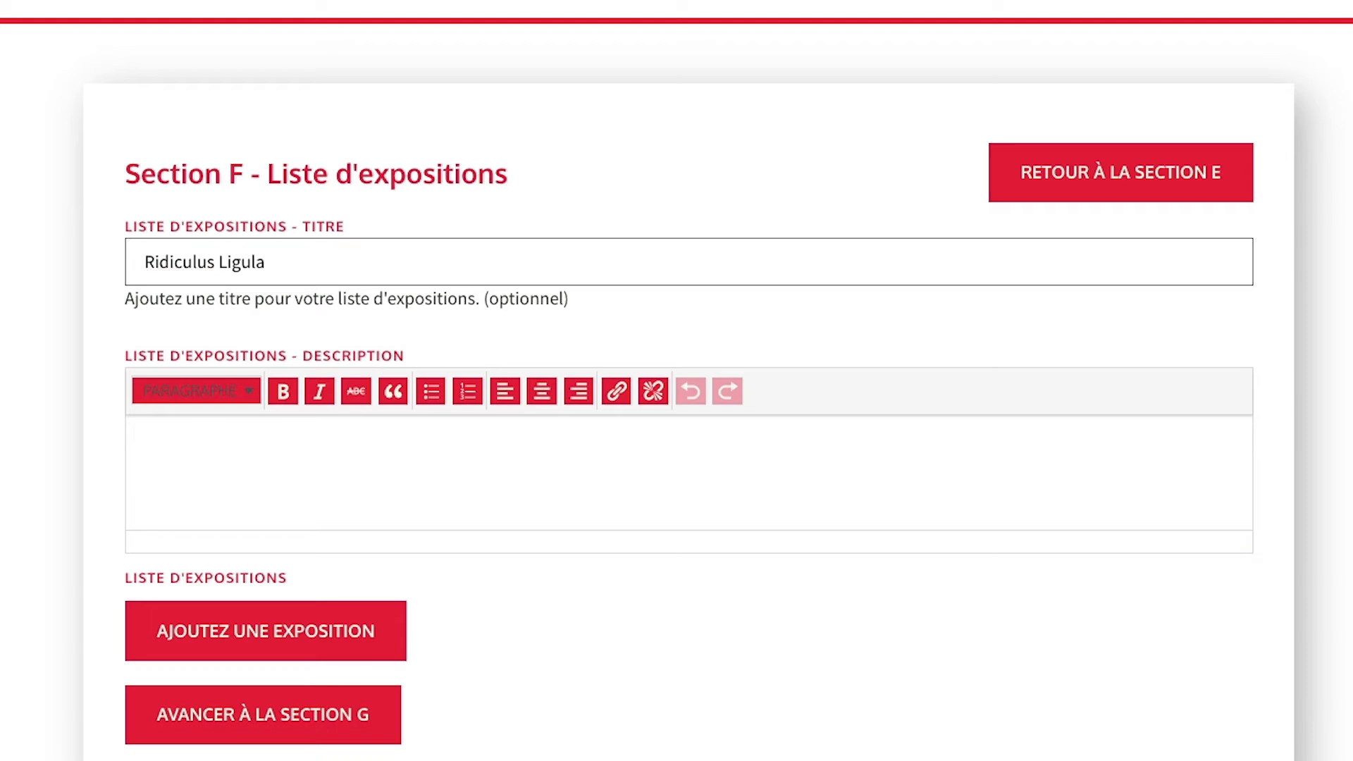
left_click(324, 458)
type("Cras mattis consectetur purus sit amet fermentum. Maecenas faucibus mollis interdum. Maecenas sed diam eget risus varius blandit sit amet non magna.")
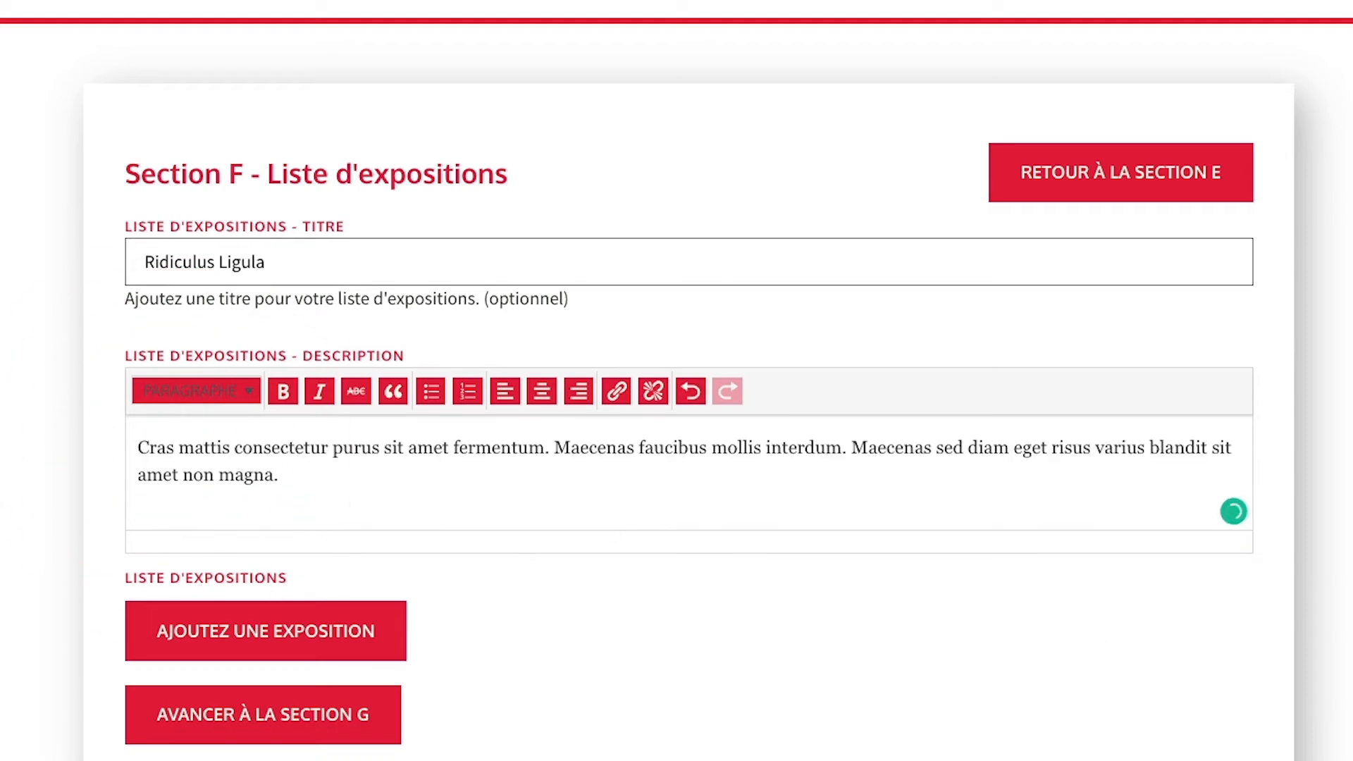
key("Return")
type("Cras mattis consectetur purus sit amet fermentum. Maecenas faucibus mollis interdum. Maecenas sed diam eget risus varius blandit sit amet non magna.")
type("Cras mattis consectetur purus sit amet fermentum. Maecenas faucibus mollis interdum. Maecenas sed diam eget risus varius blandit sit amet non magna.")
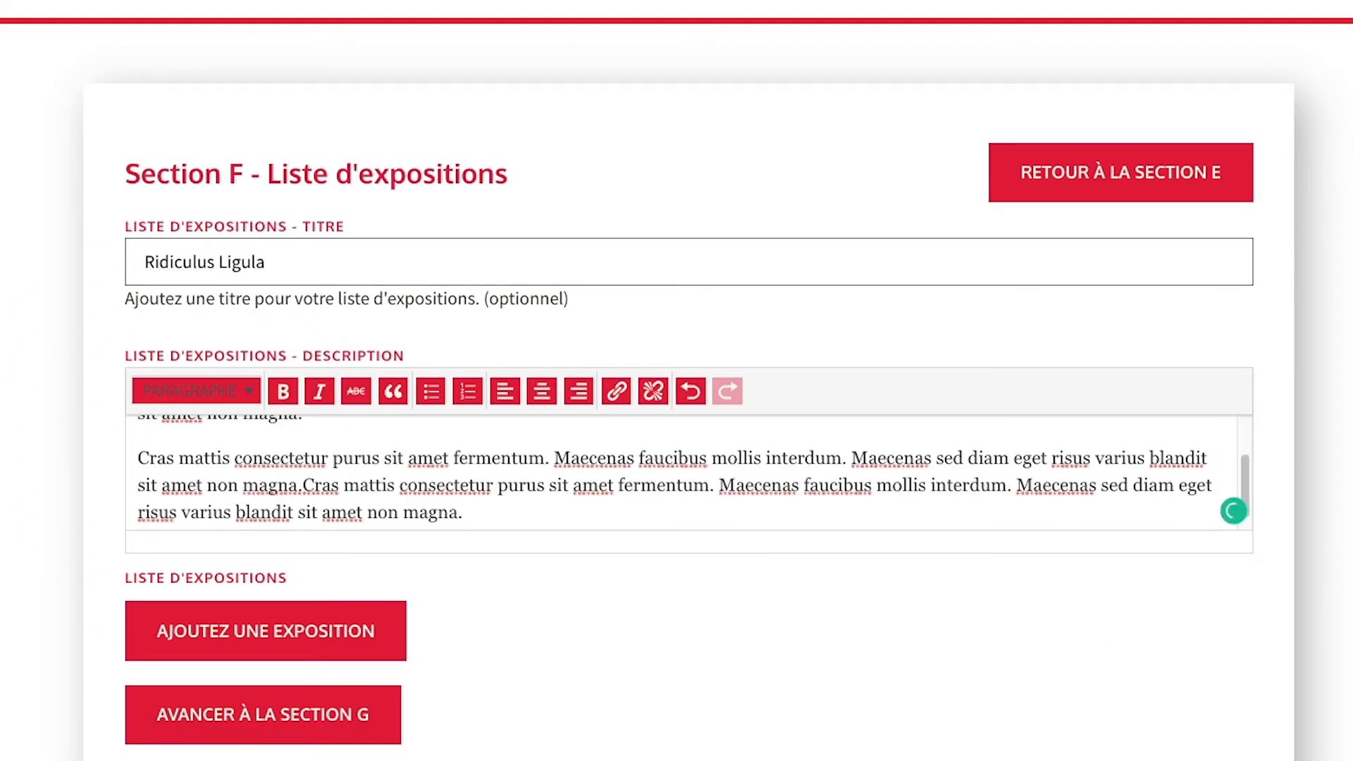
Add exhibition 'Vestibulum Euismod' at Sollicitudin Etiam Ridiculus Aenean Condimentum, Tellus Risus.
left_click(173, 657)
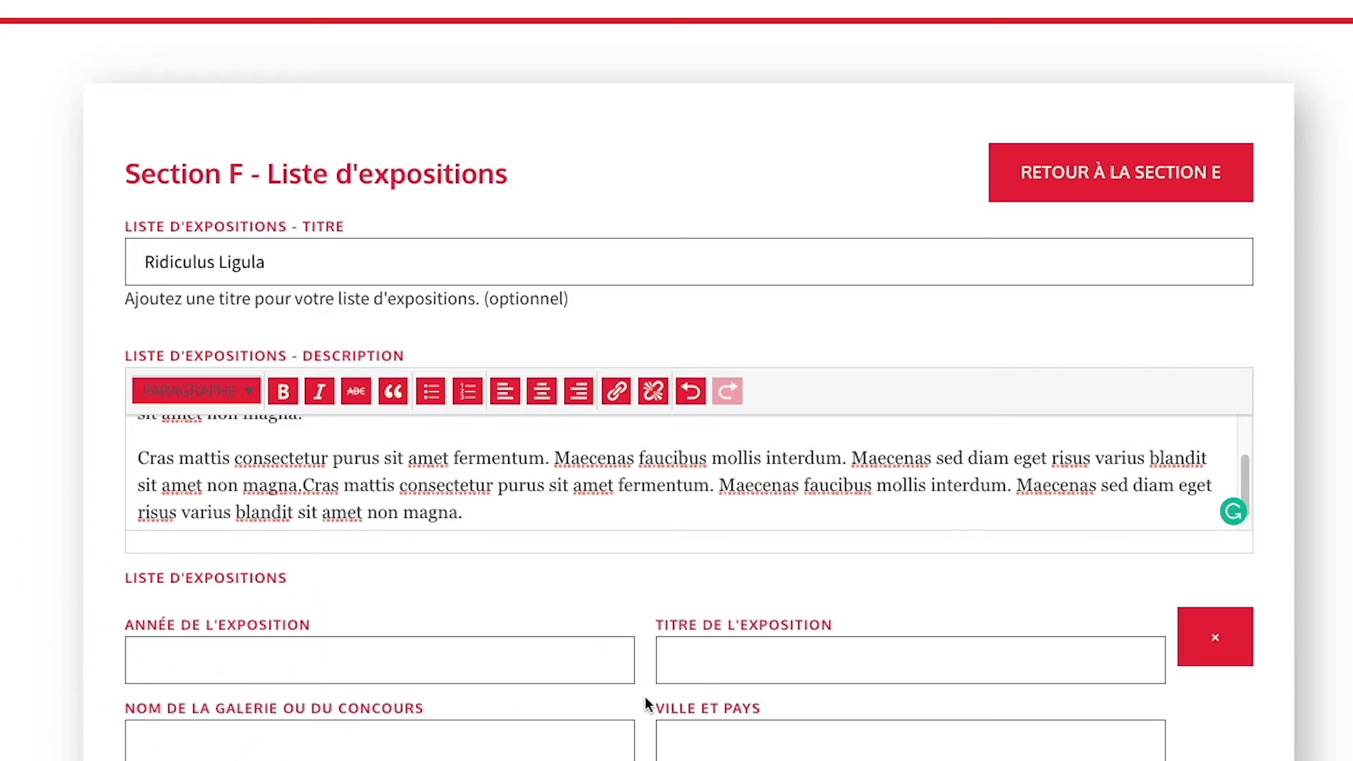
scroll(642, 699, "down", 5)
left_click(181, 336)
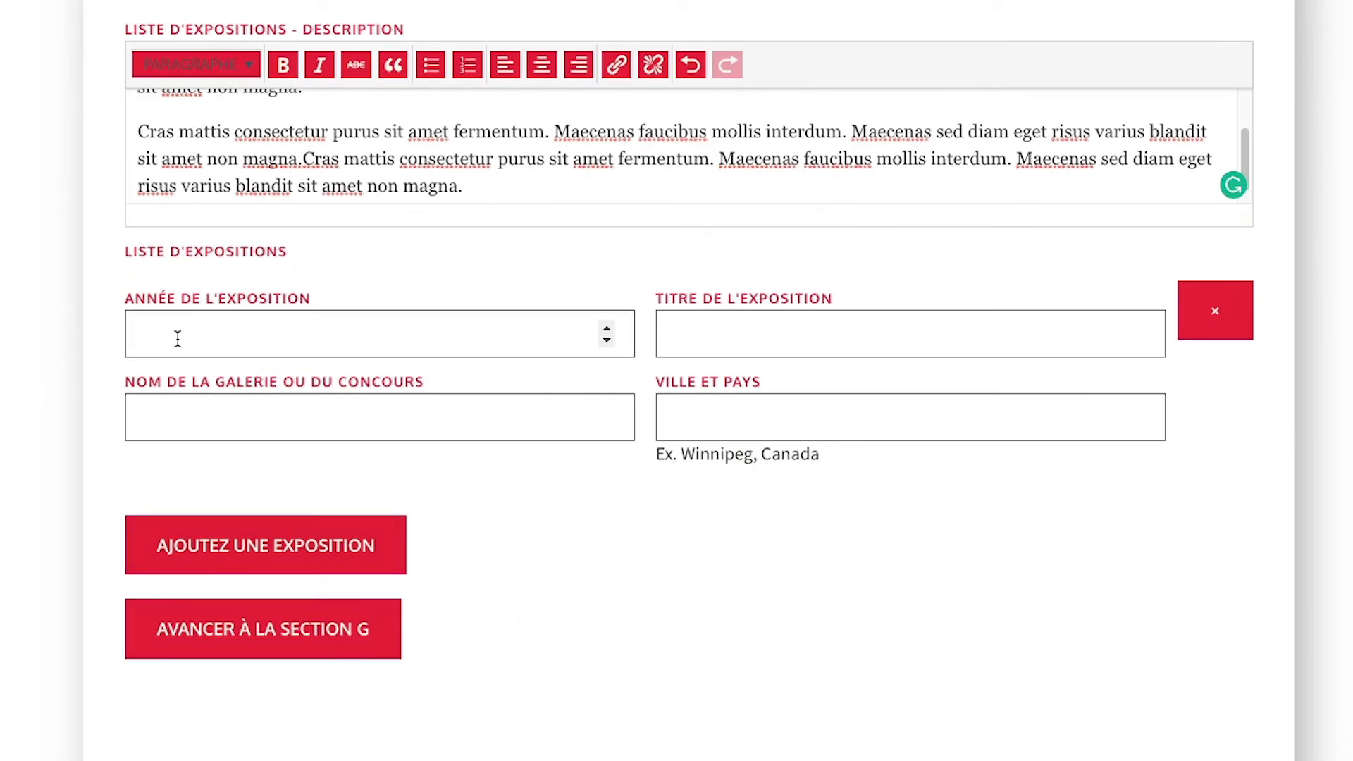
type("2020")
left_click(720, 337)
type("Vestibulum Euismod")
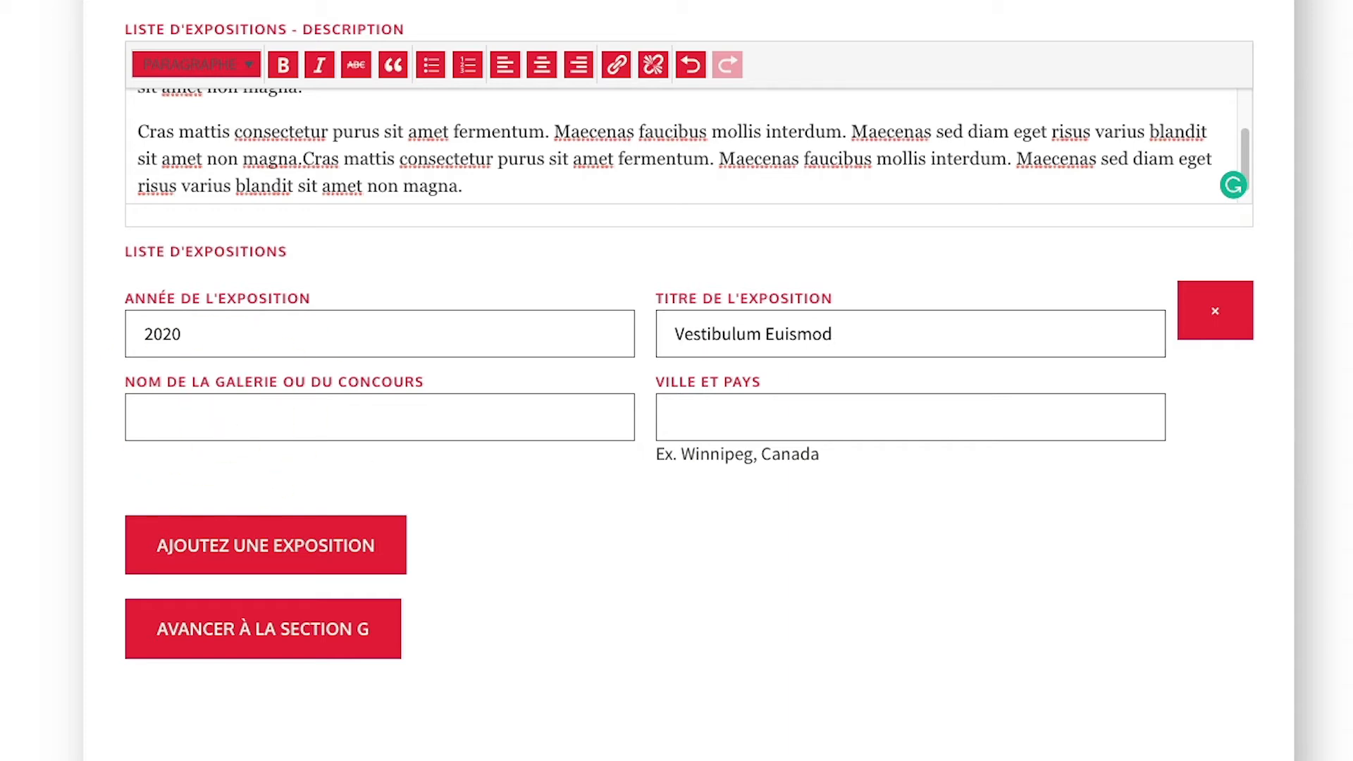
left_click(213, 416)
type("Sollicitudin Etiam Ridiculus Aenean Condimentum")
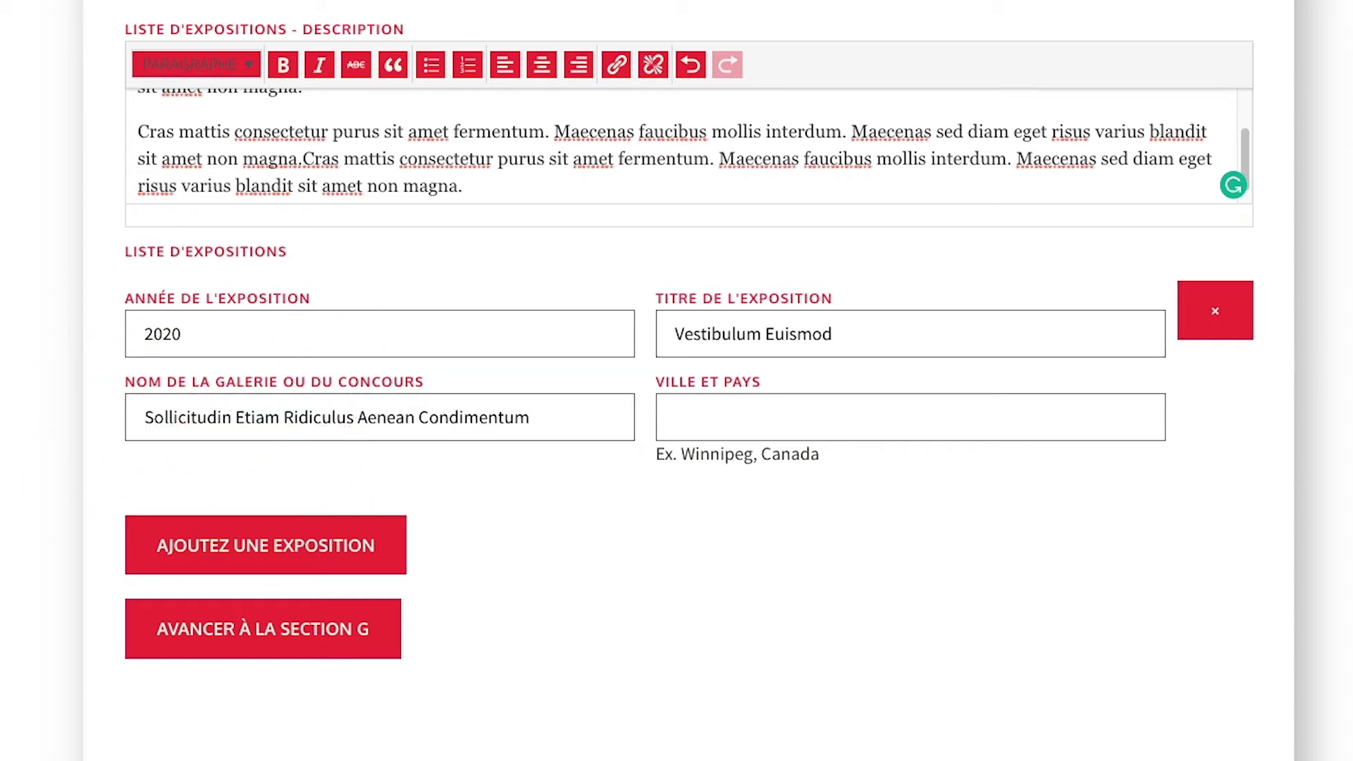
left_click(699, 423)
type("Tellus Risus")
Add 2019 exhibition 'Vestibulum Tortor Ridiculus' at Sem Dolor Bibendum Vehicula Fringilla, Adipiscing Magna.
left_click(333, 558)
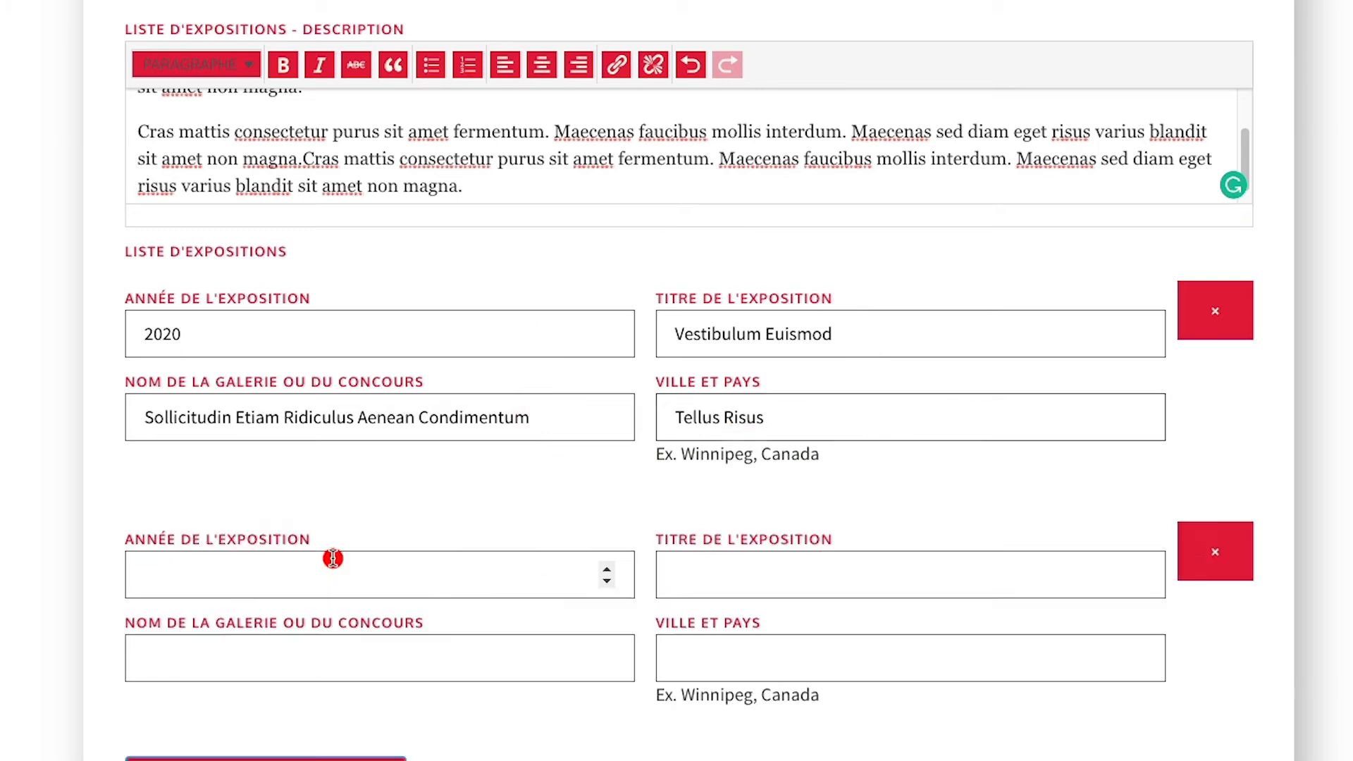
scroll(564, 573, "down", 4)
left_click(209, 289)
type("2019")
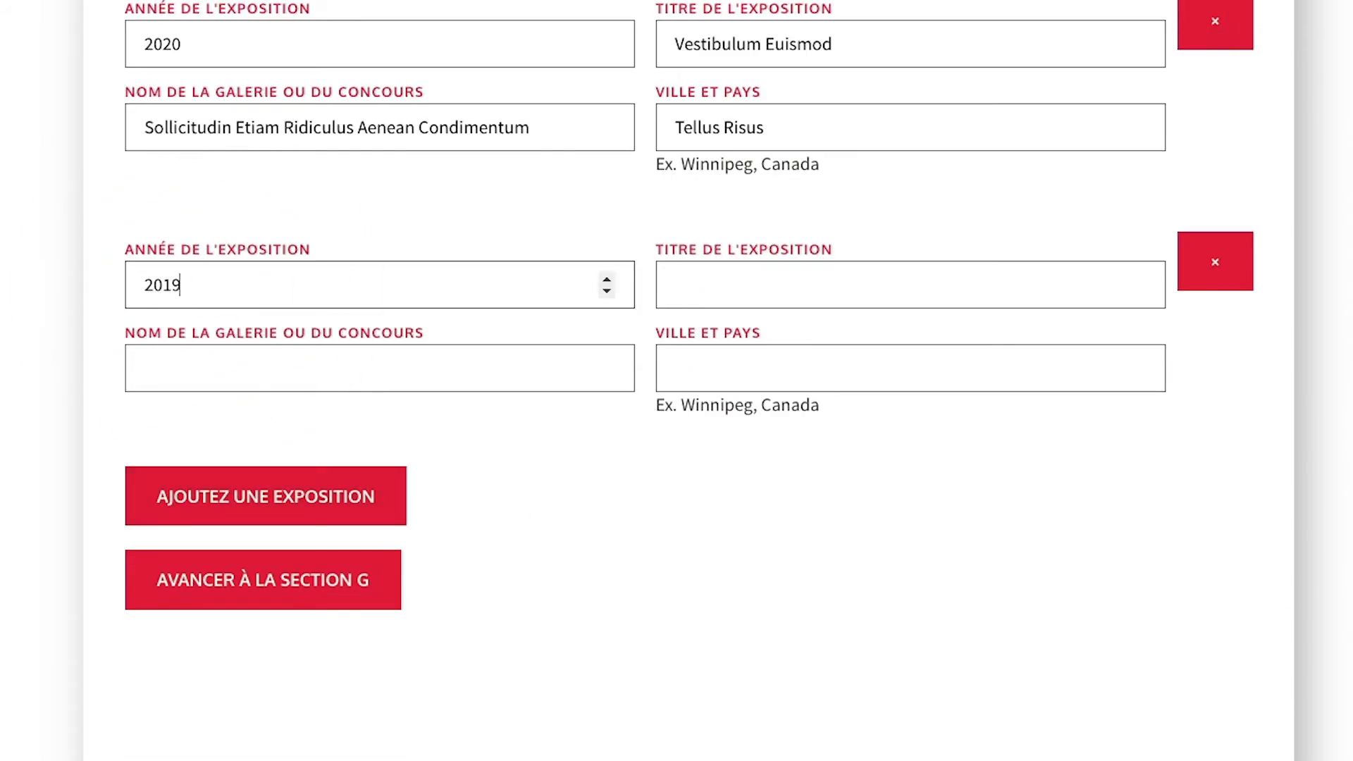
left_click(695, 277)
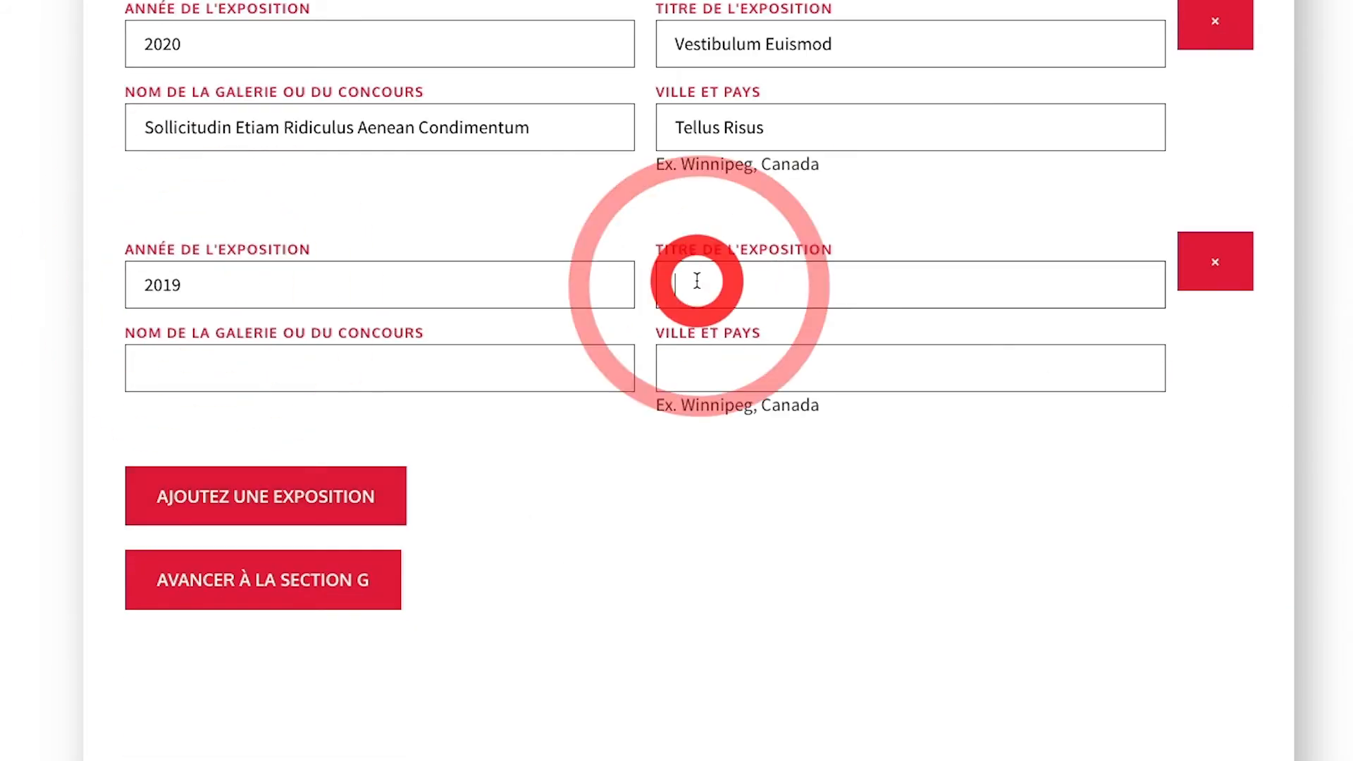
type("Vestibulum Tortor Ridiculus")
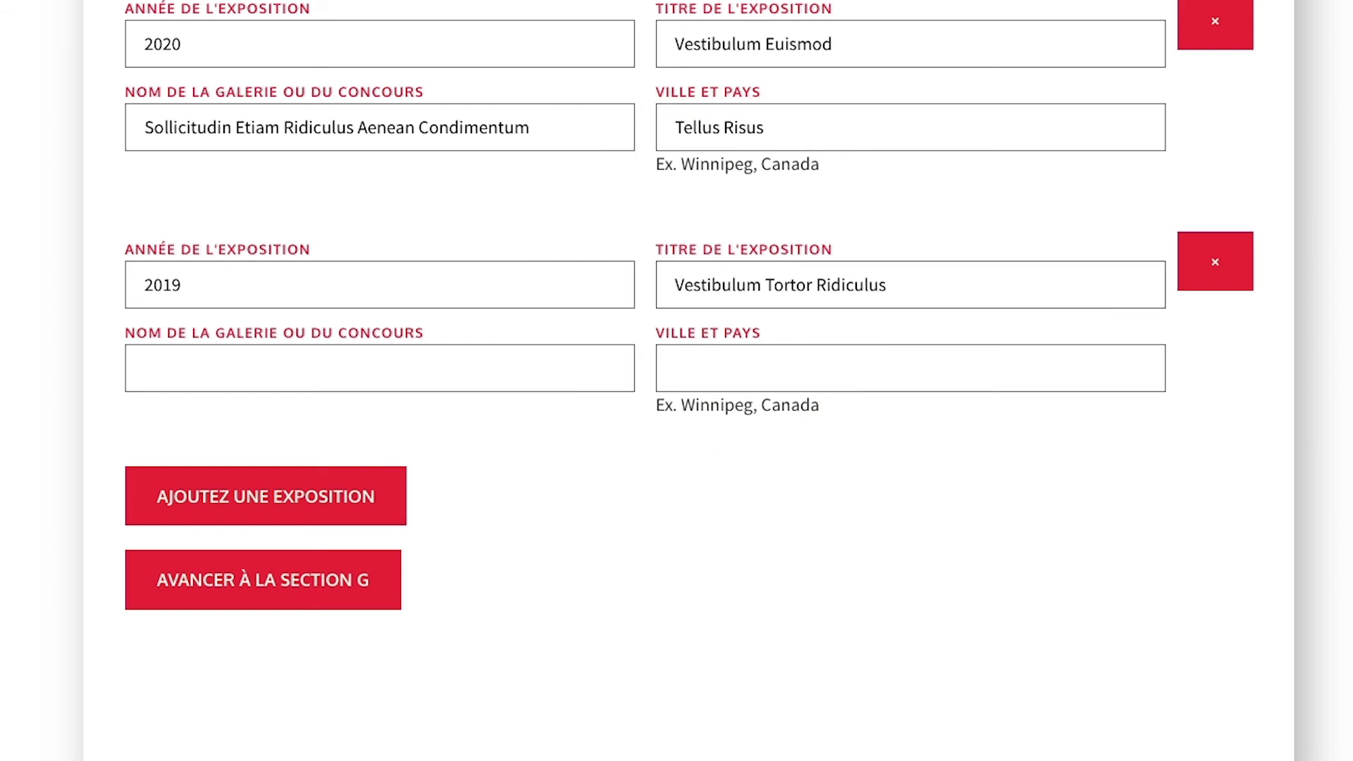
left_click(135, 377)
type("Sem Dolor Bibendum Vehicula Fringilla")
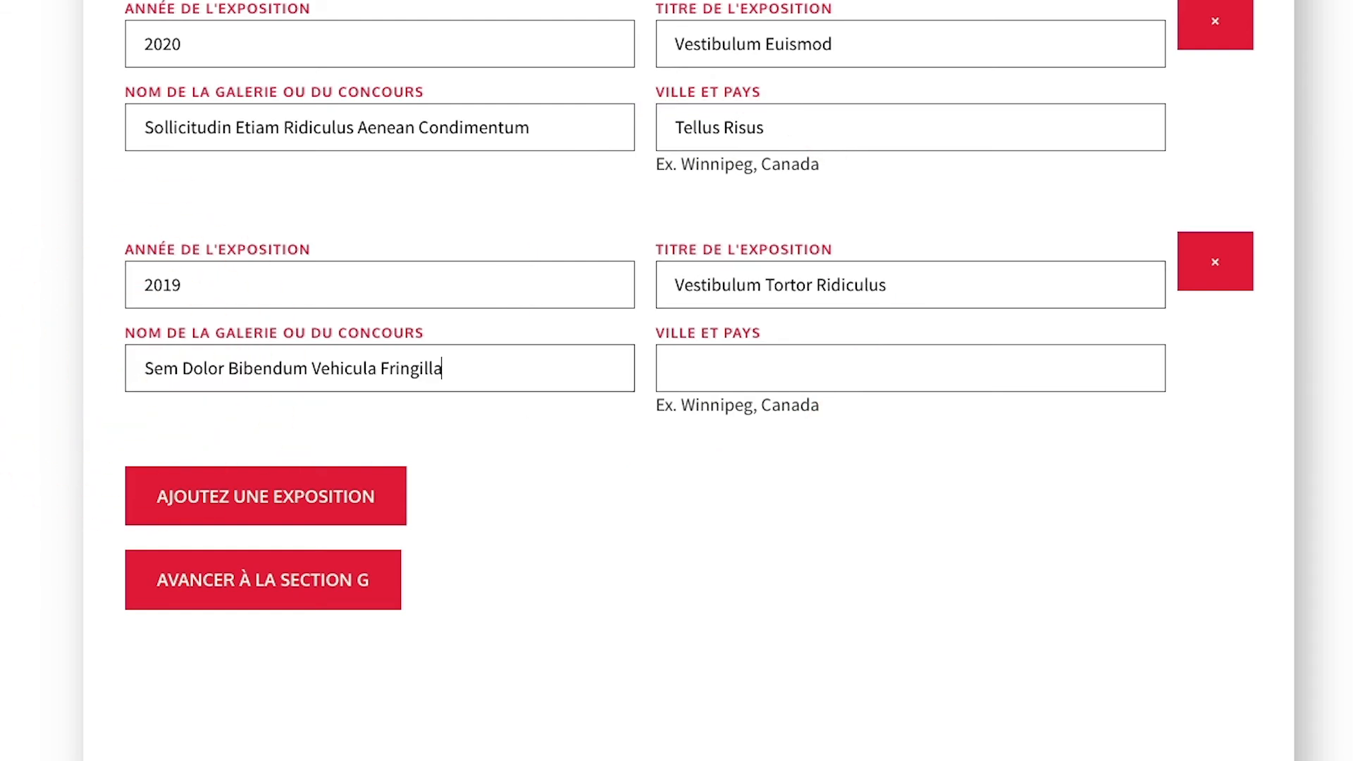
left_click(685, 368)
type("Adipiscing Magna")
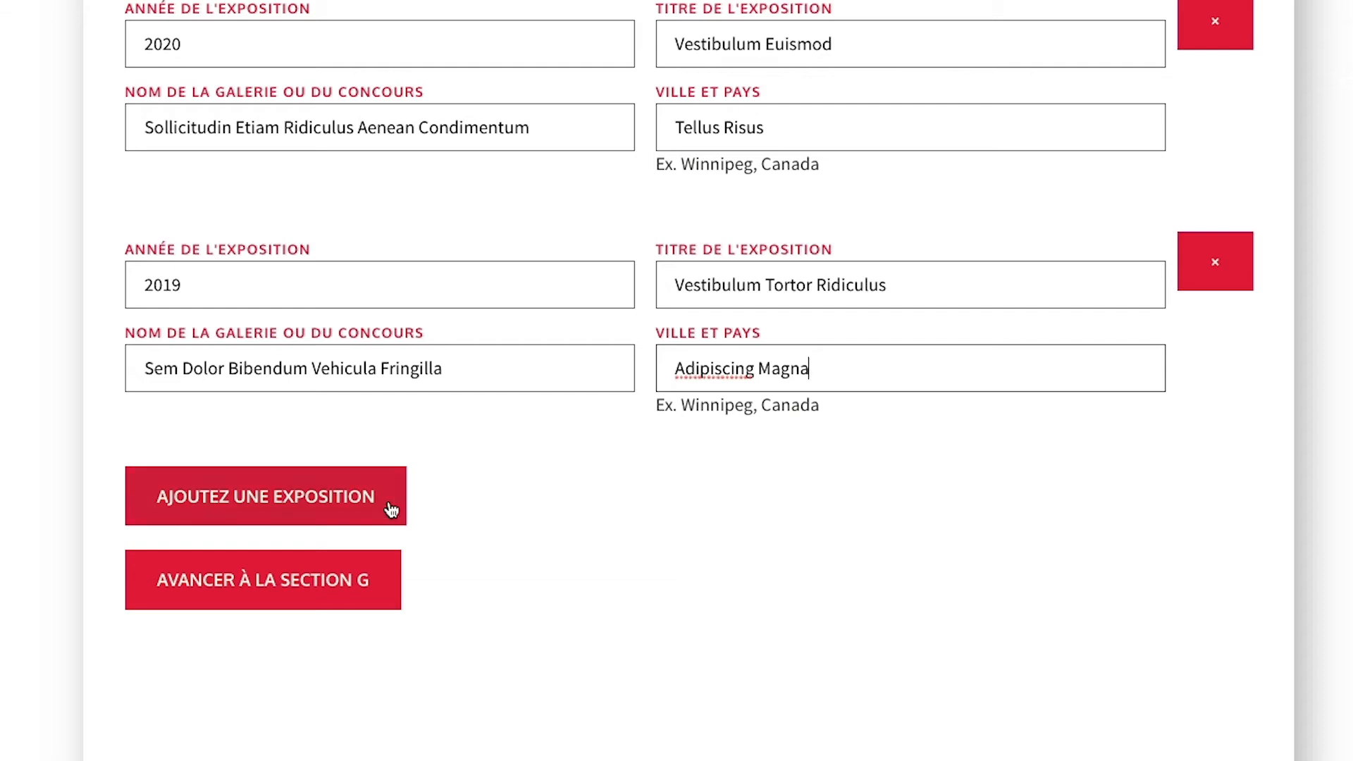
Add 2018 exhibition 'Pellentesque Lorem Mattis' at Quam Elit Tristique Vulputate Sit, Purus Vehicula.
left_click(392, 509)
left_click(205, 526)
type("2018")
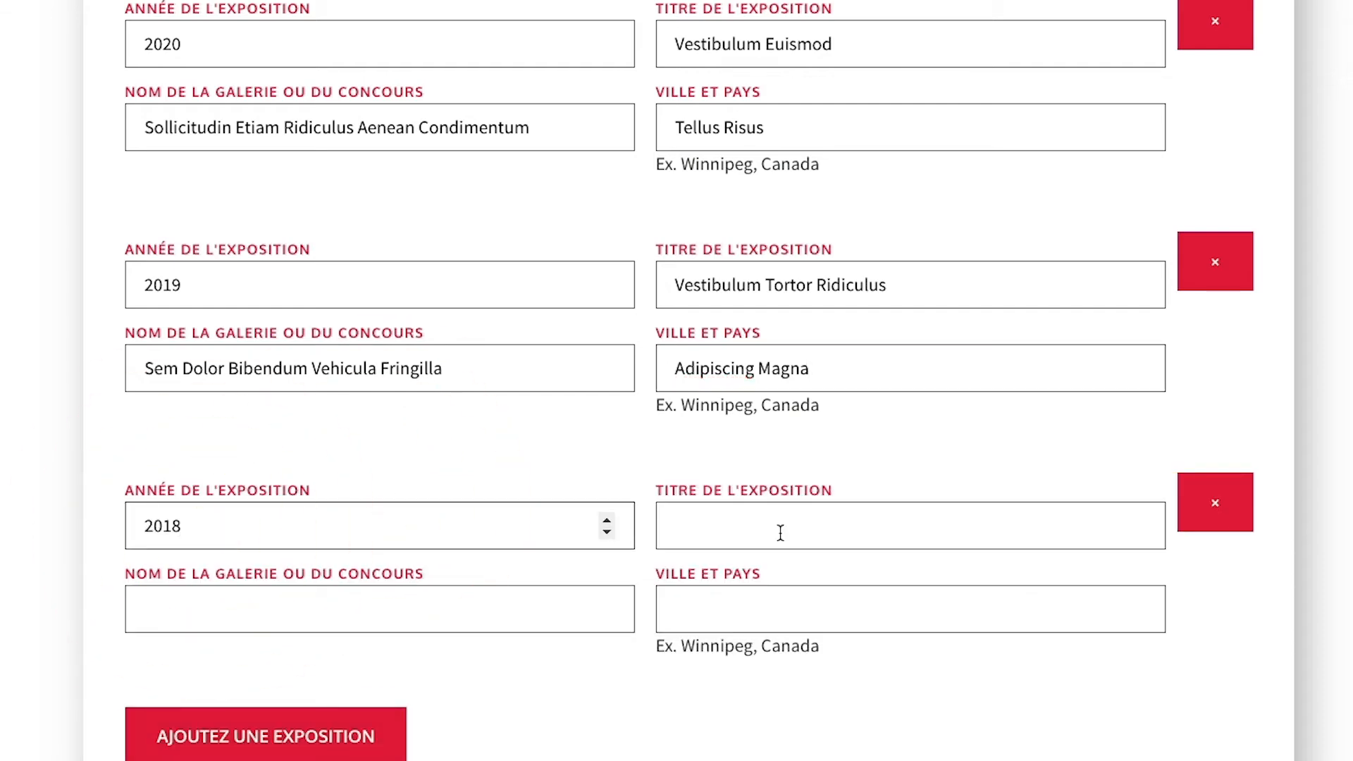
left_click(780, 533)
left_click(689, 526)
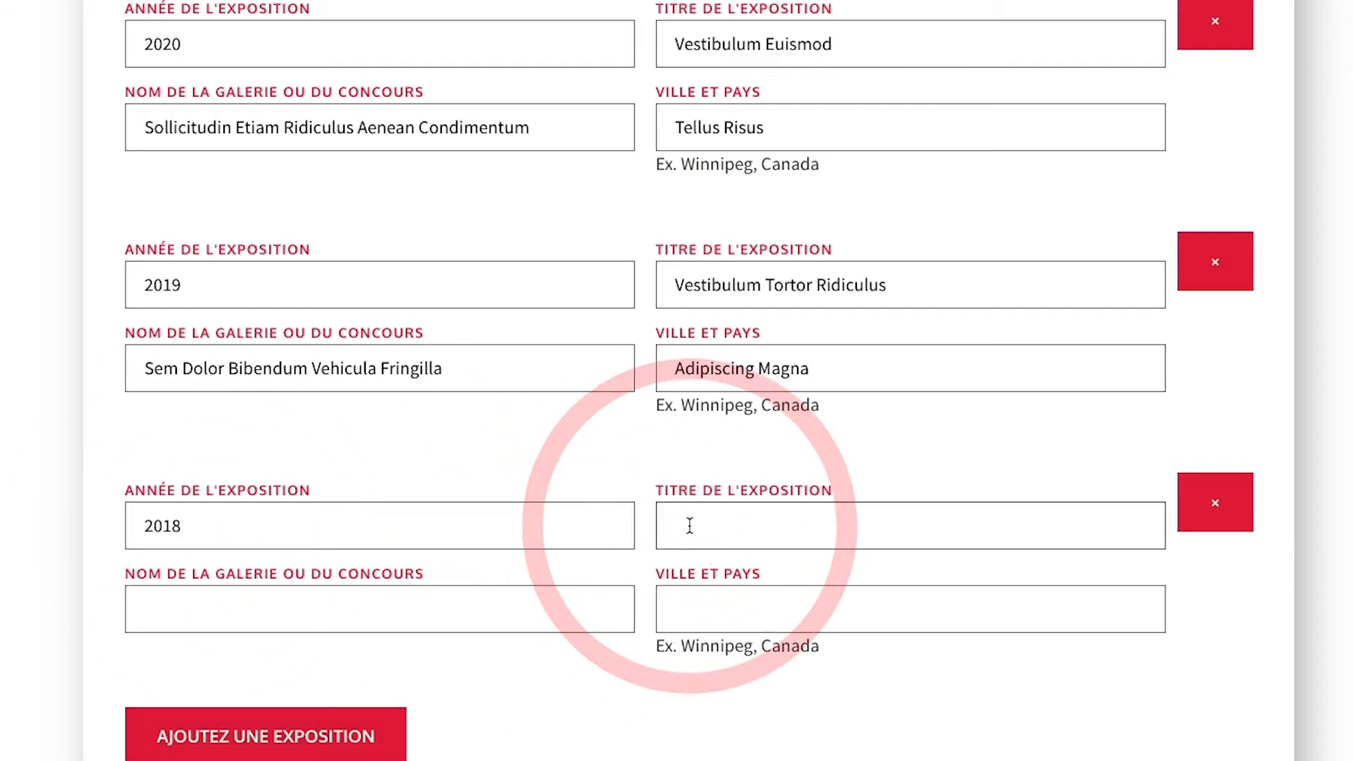
type("Pellentesque Lorem Mattis")
left_click(190, 620)
type("Quam Elit Tristique Vulputate Sit")
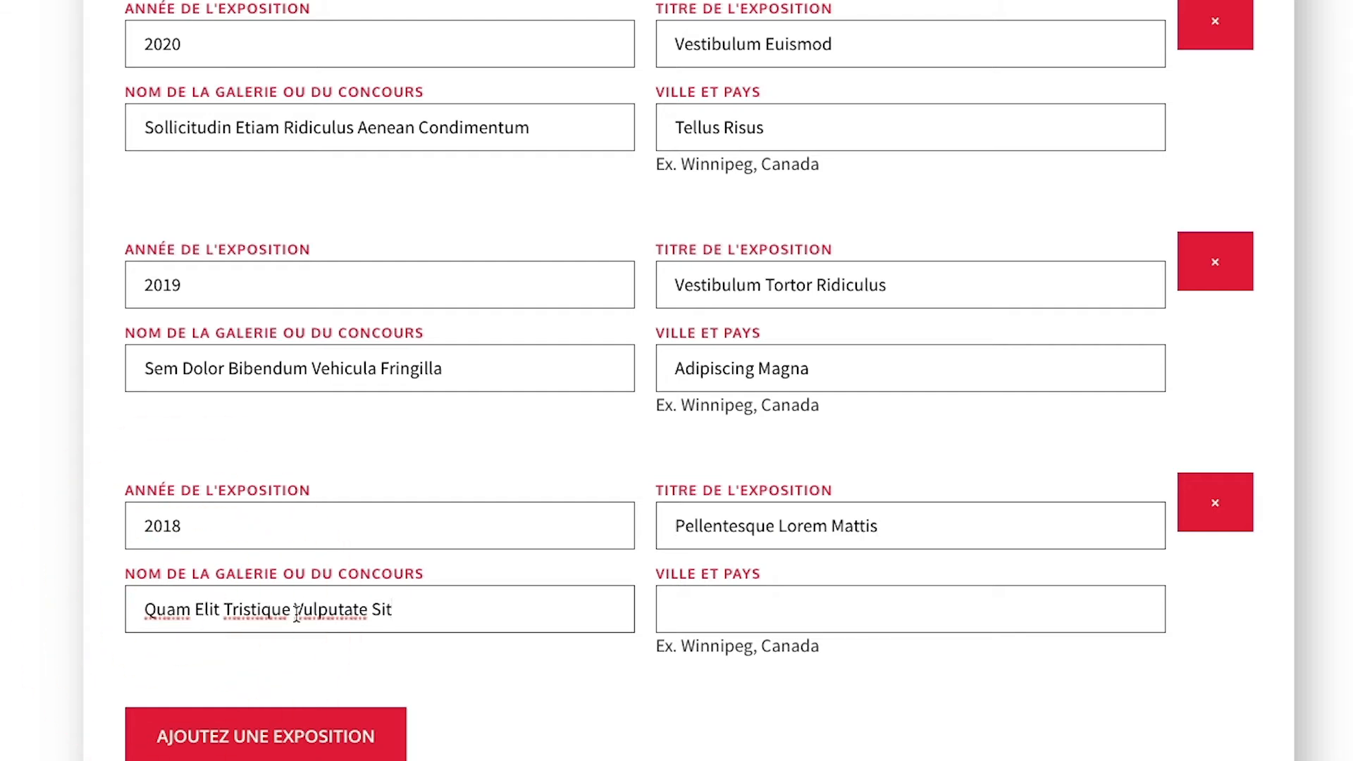
left_click(701, 616)
type("Purus Vehicula")
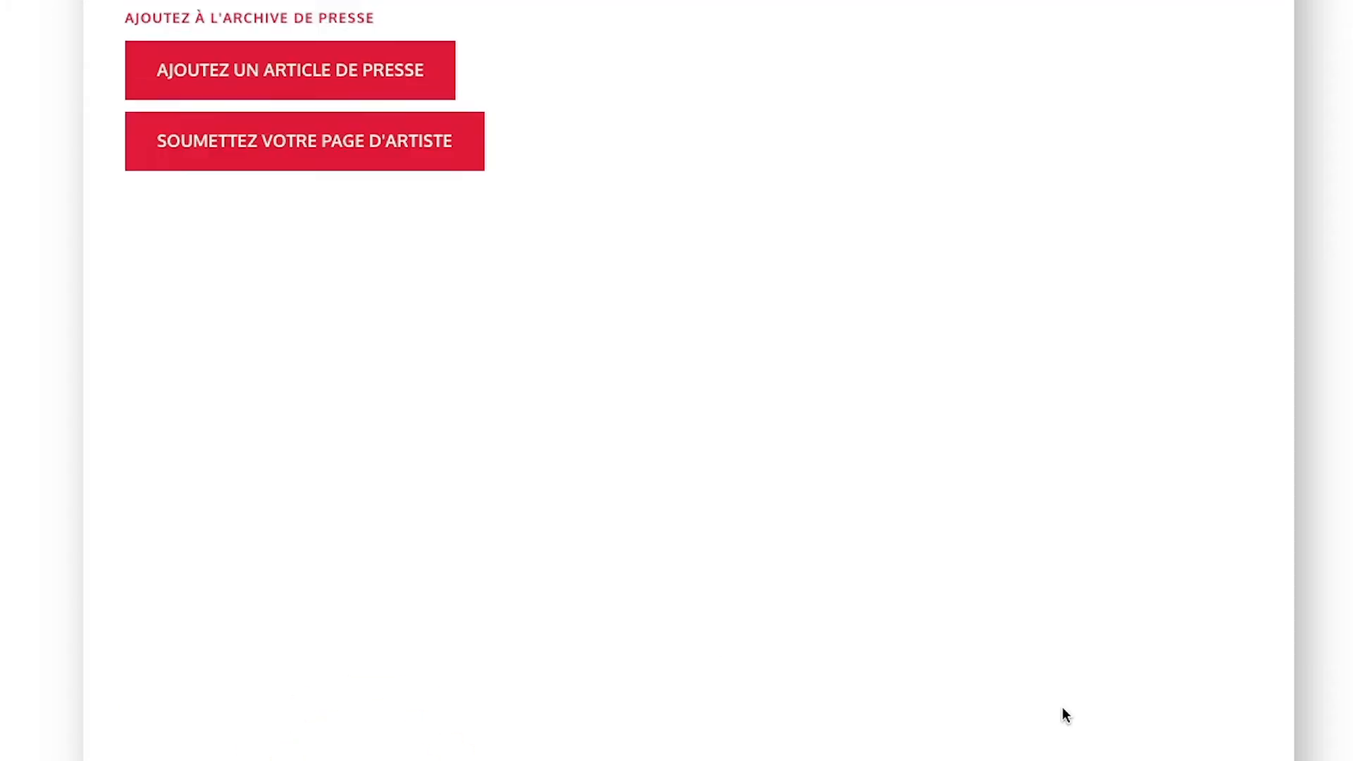
scroll(1064, 711, "up", 6)
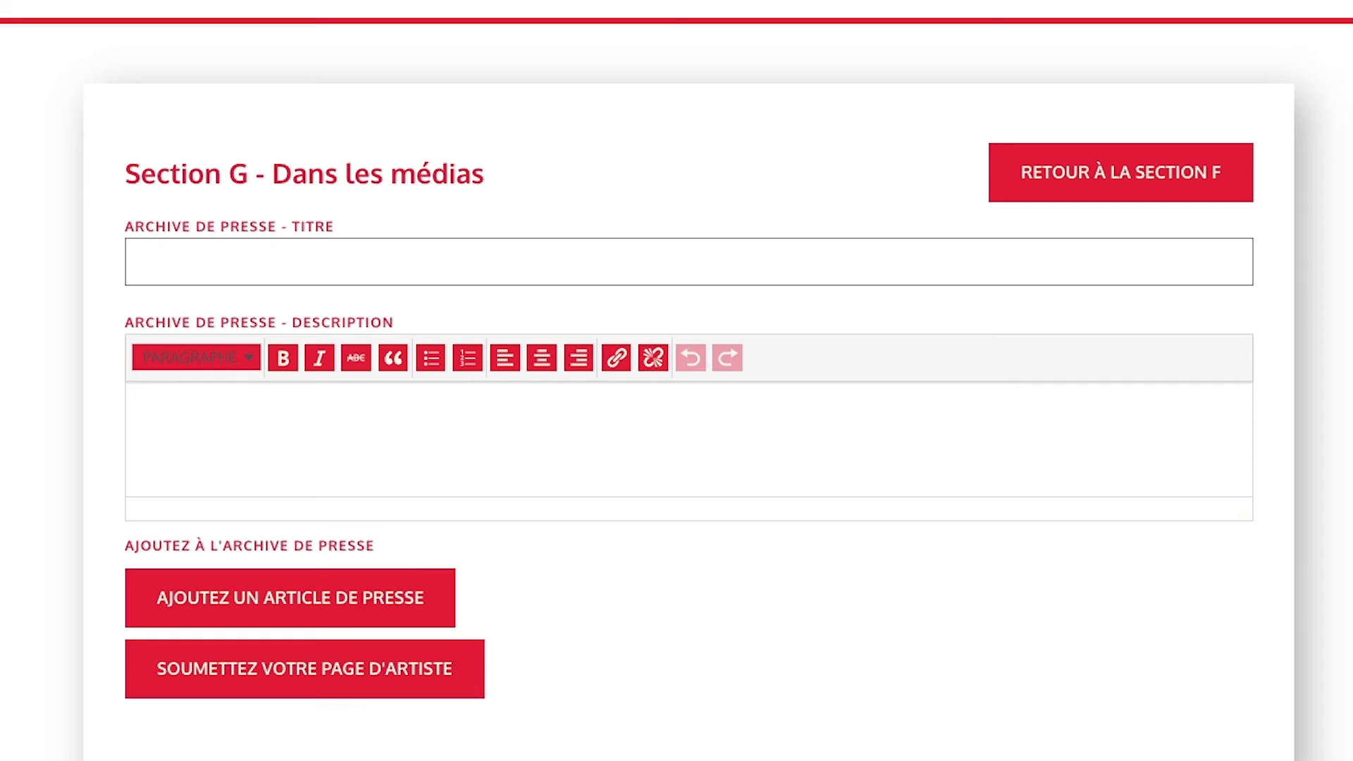
Title the press archive 'Commodo Ipsum' and paste the description paragraph.
left_click(209, 260)
type("Commodo Ipsum")
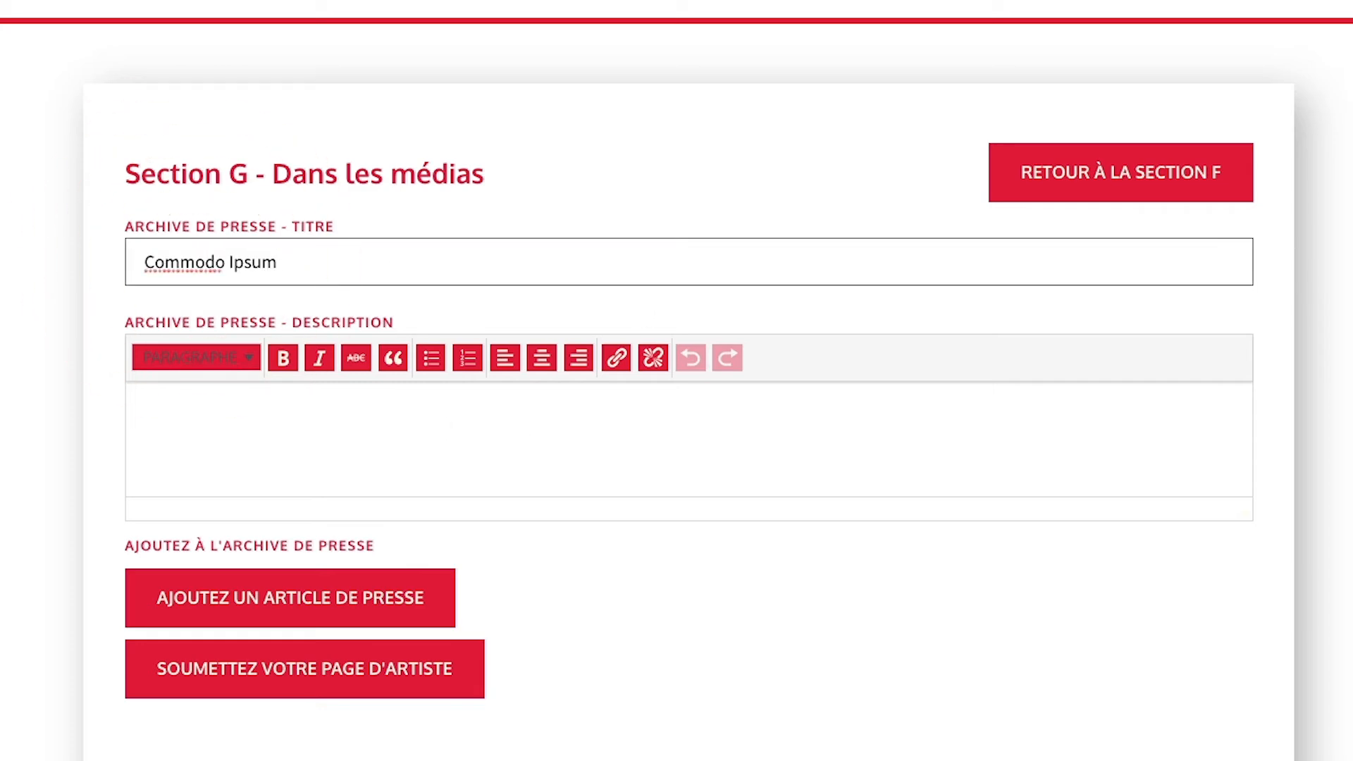
left_click(179, 405)
key("ctrl+v")
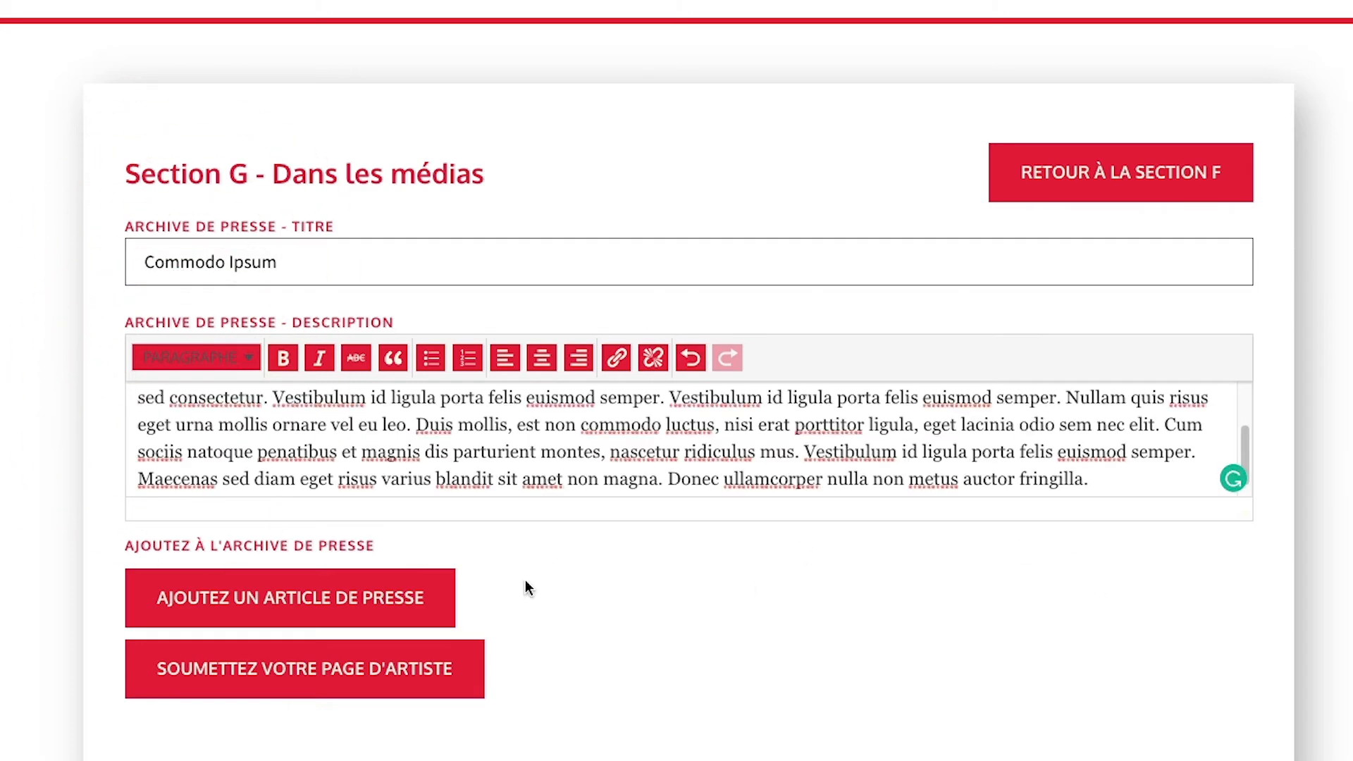
Add a 2019 Radio Canada article 'Fermentum Consectetur' with its pasted link.
left_click(420, 599)
scroll(583, 613, "down", 4)
left_click(226, 357)
type("2019")
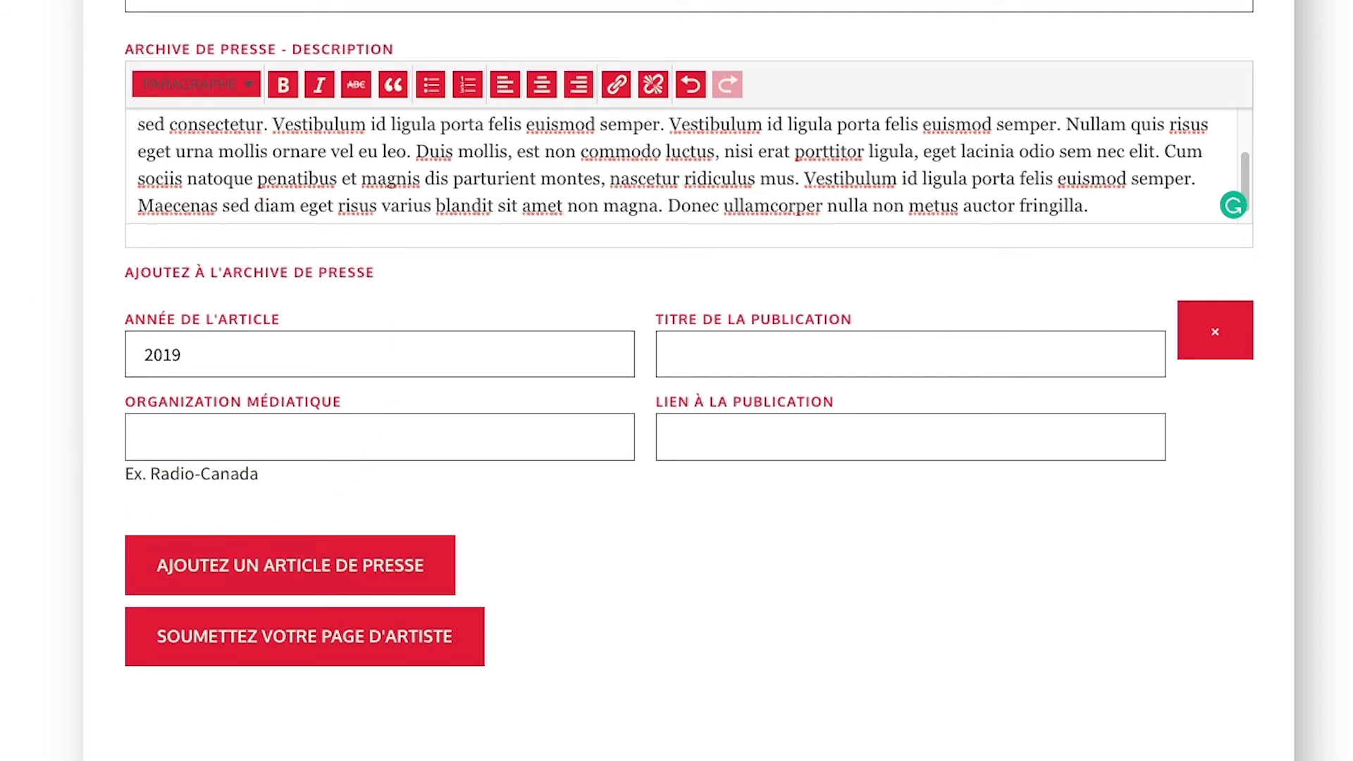
left_click(692, 354)
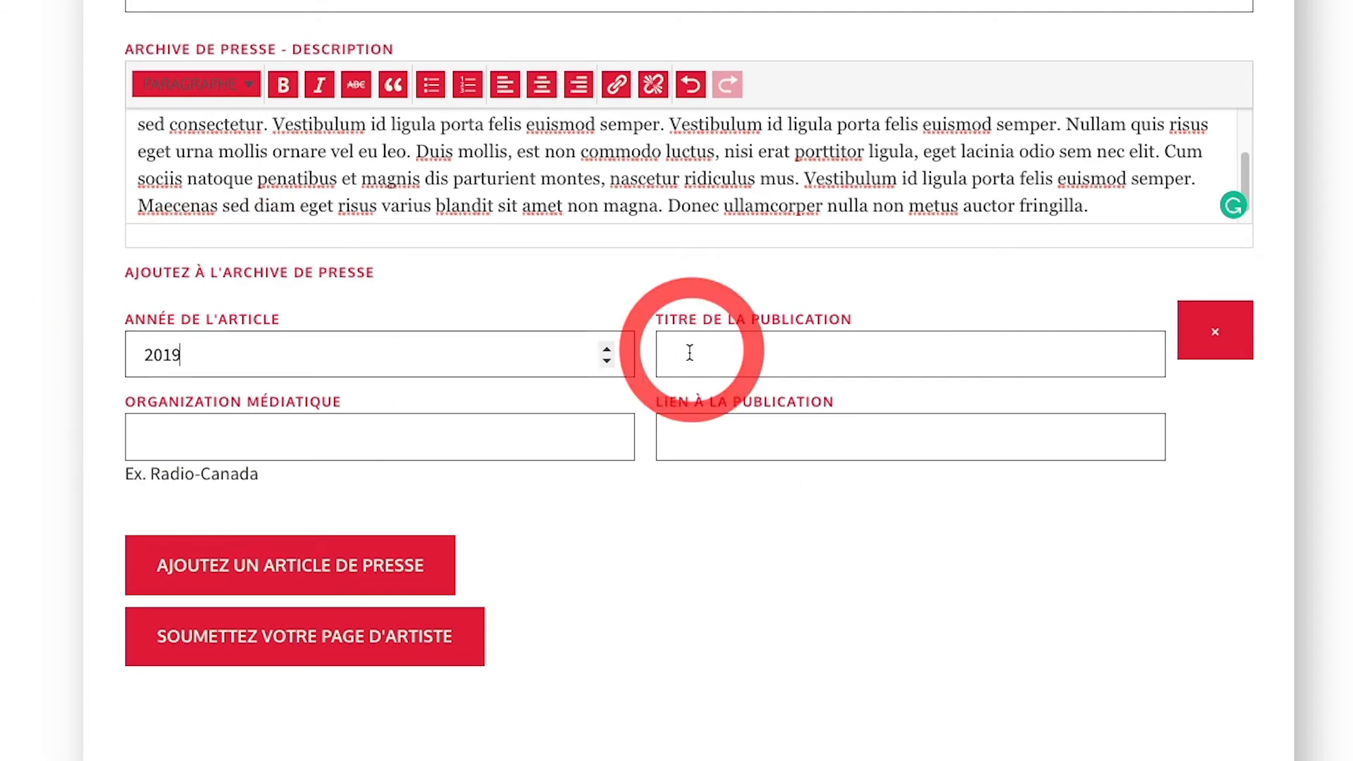
type("Fermentum Consectetur")
left_click(249, 439)
type("Radio Canada")
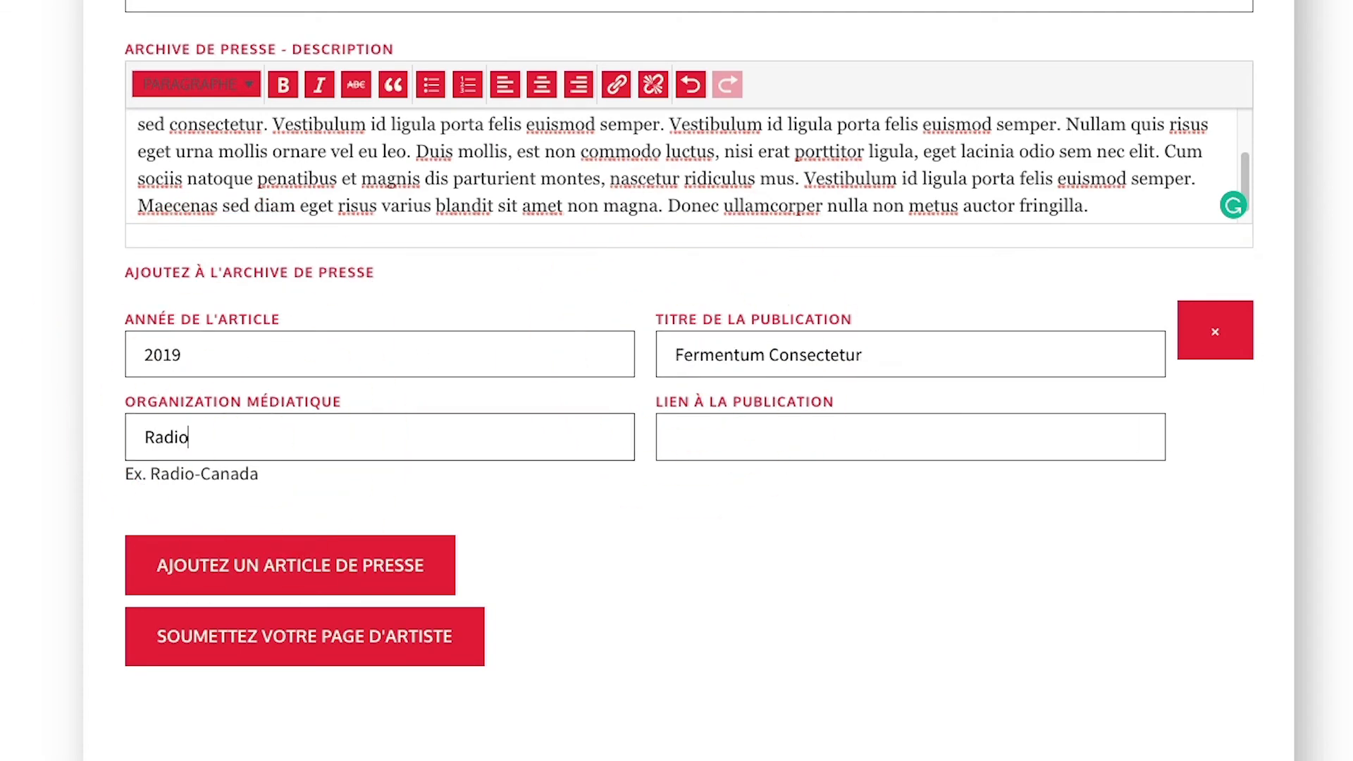
left_click(682, 440)
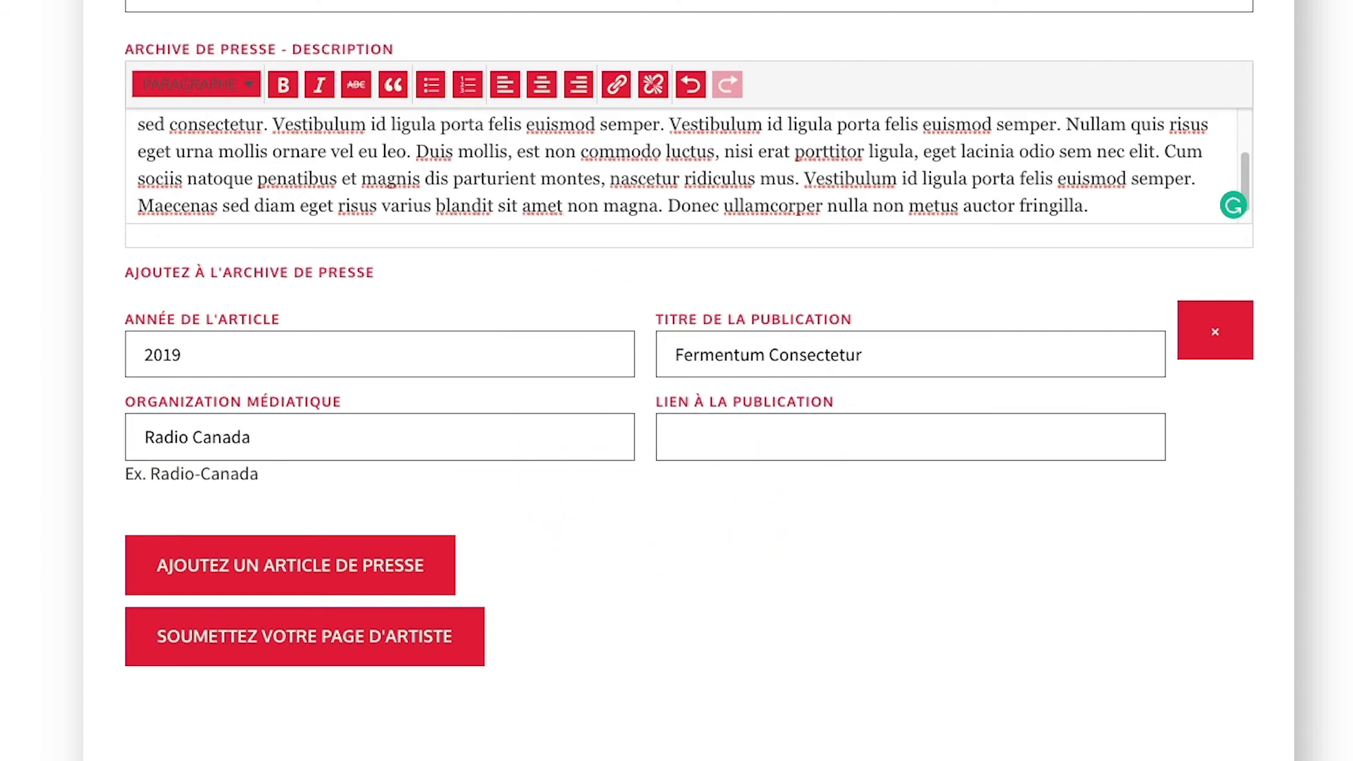
type("https://ici.radio-canada.ca/arts")
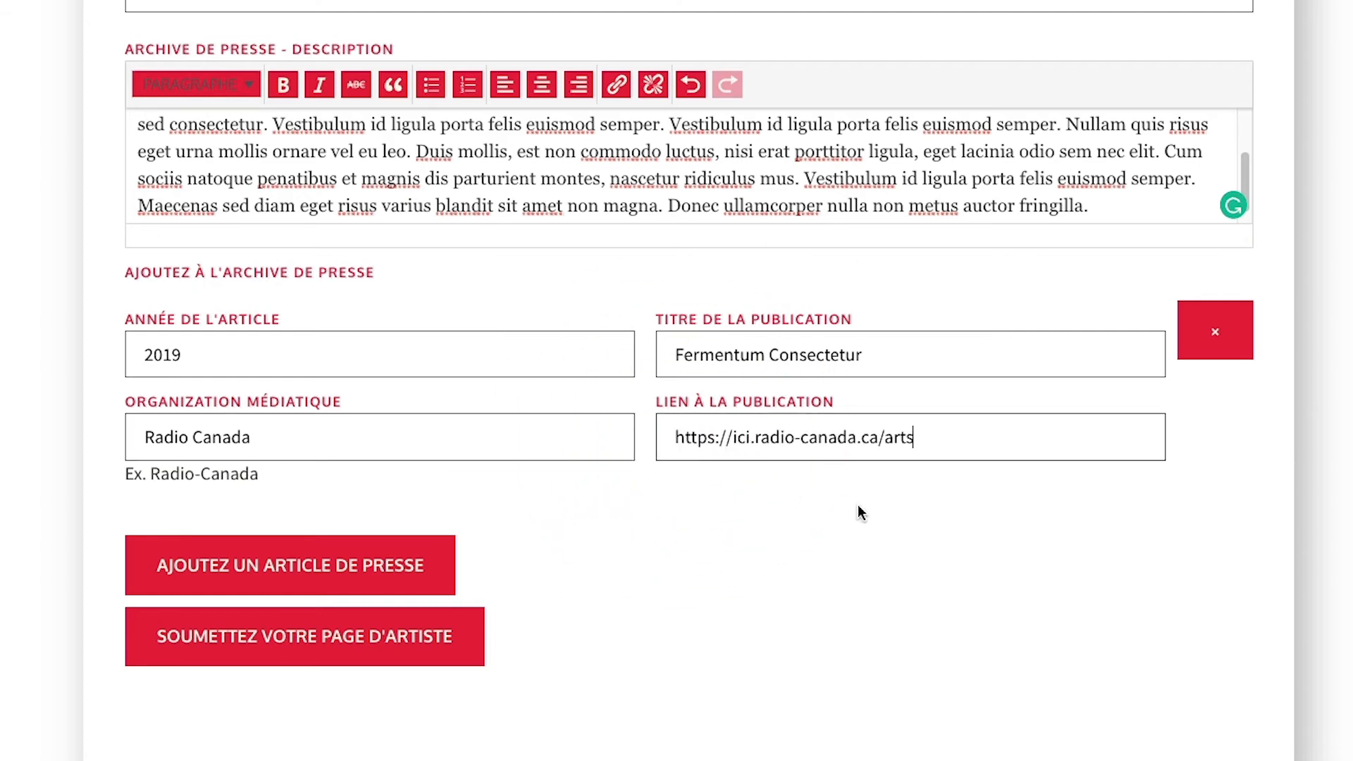
Add a second 2018 Radio Canada article with a pasted title.
left_click(440, 564)
scroll(692, 547, "down", 3)
left_click(295, 407)
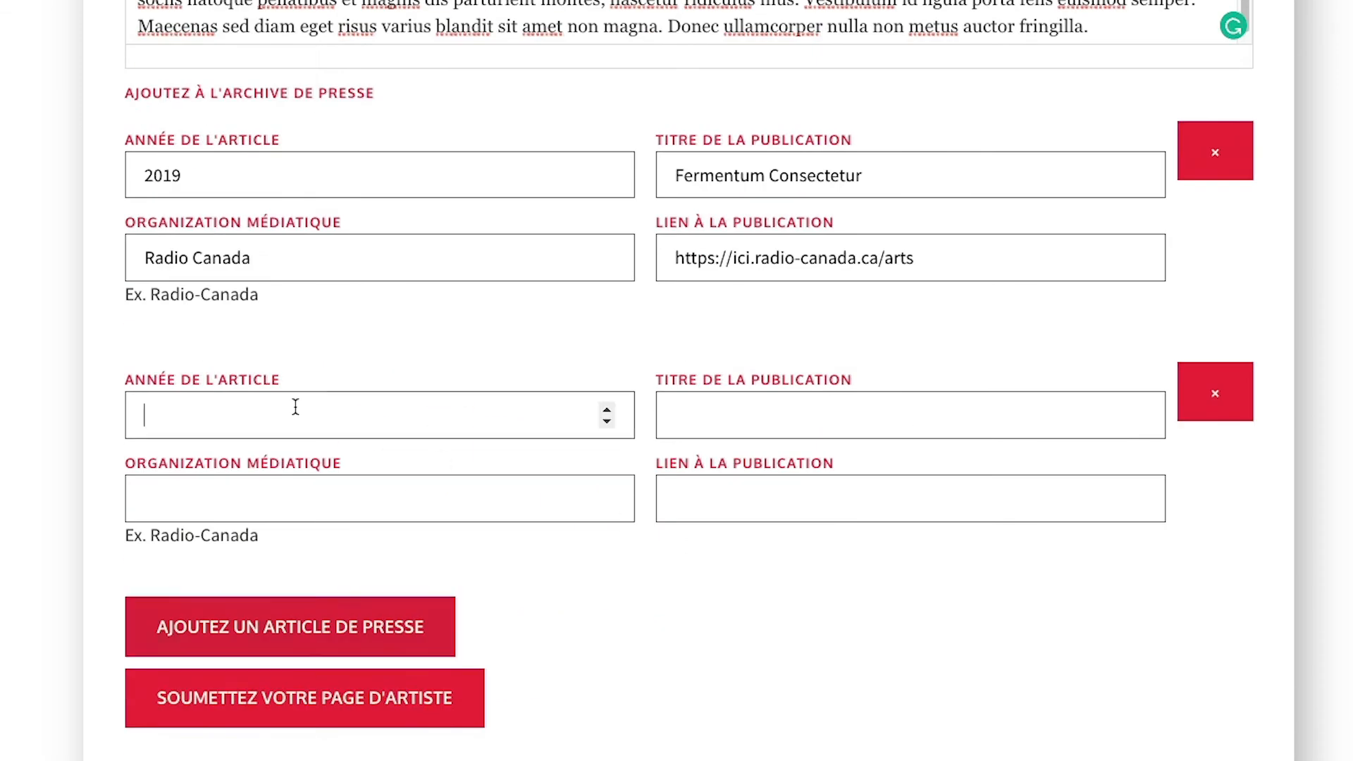
type("2018")
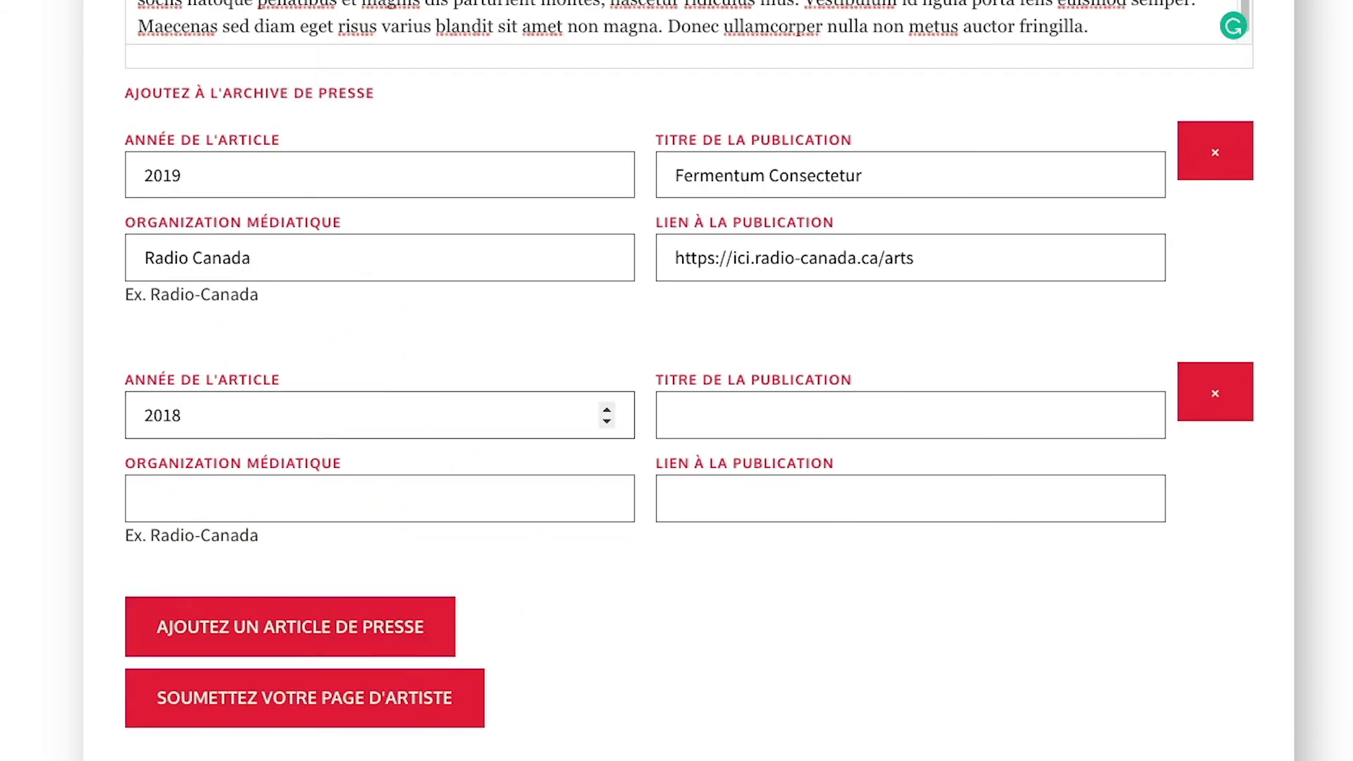
left_click(672, 411)
type("Aenean Inceptos Tortor Amet")
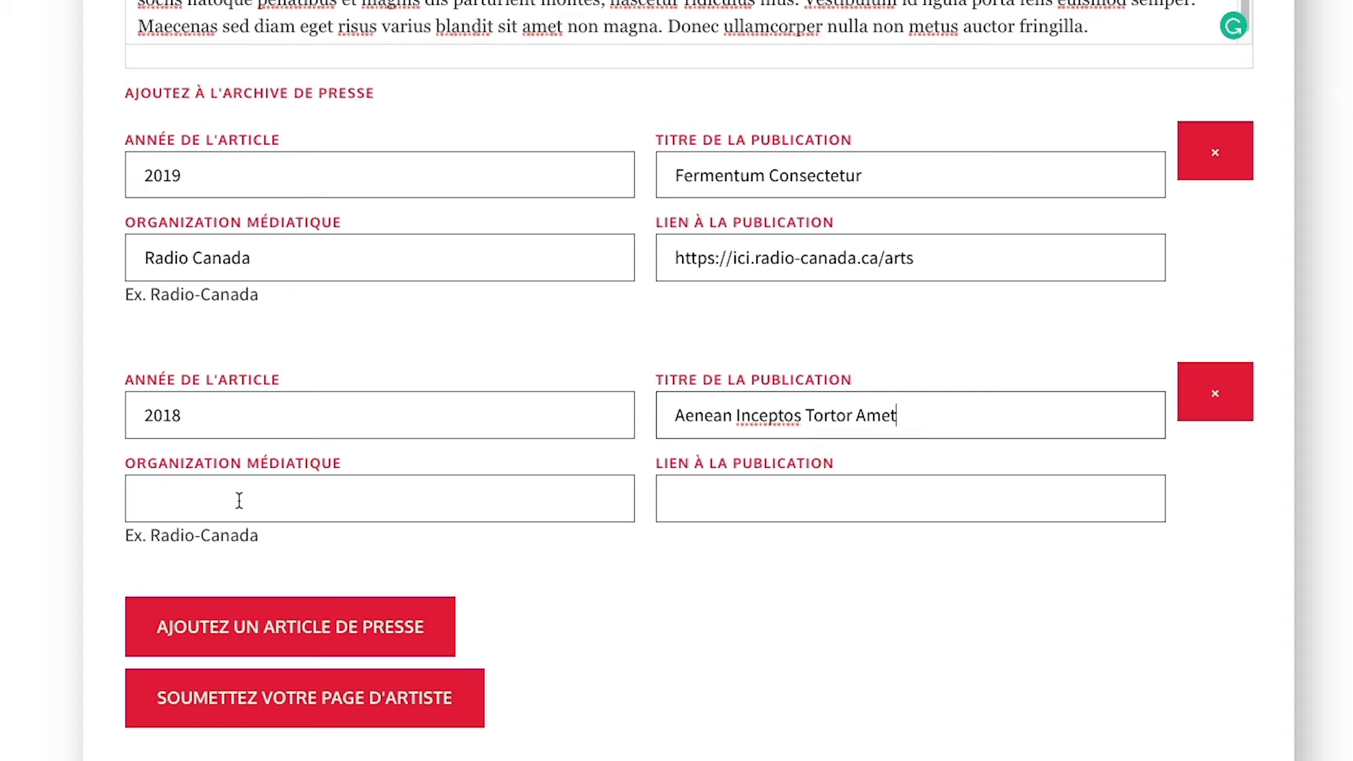
left_click(242, 501)
type("Radio Canada")
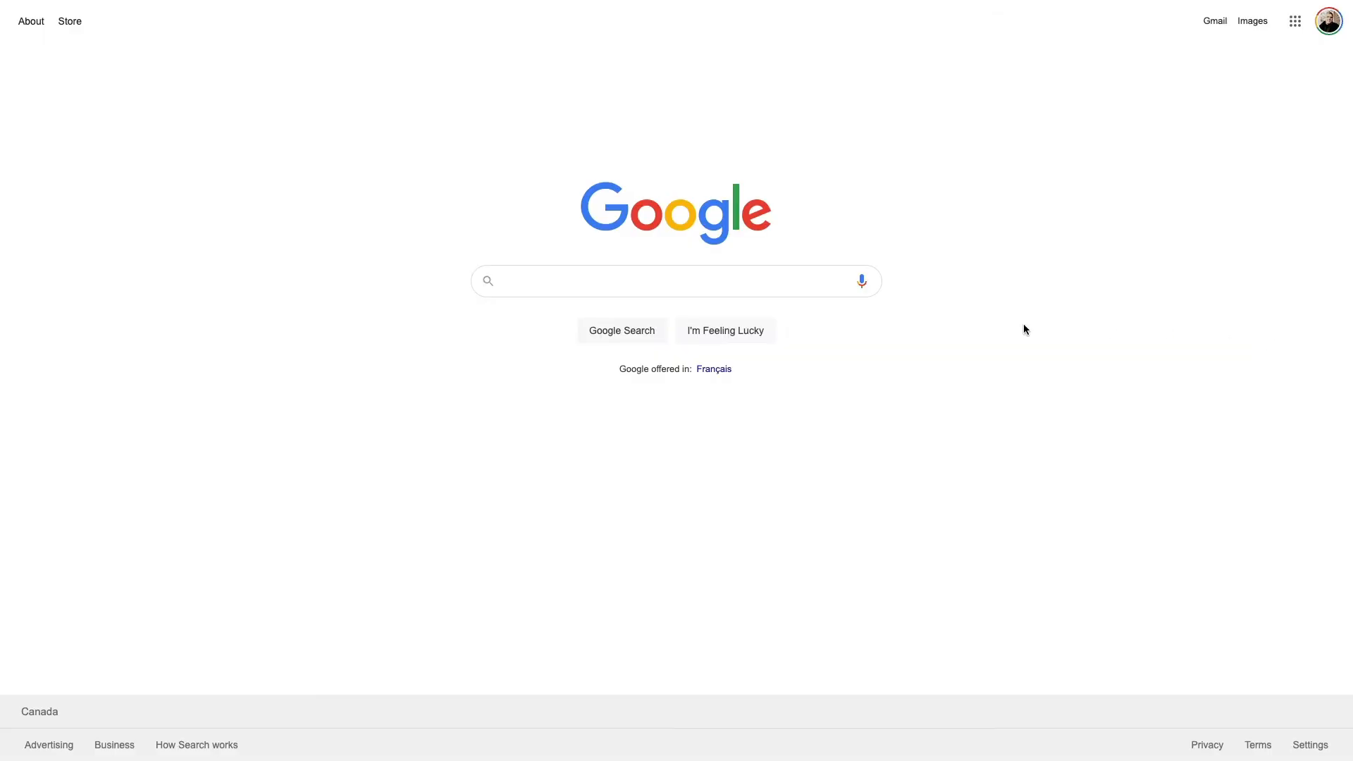
Search Google for 'bulkresizephotos' and open the Bulk Resize Photos site.
left_click(571, 282)
type("bulkresizephotos")
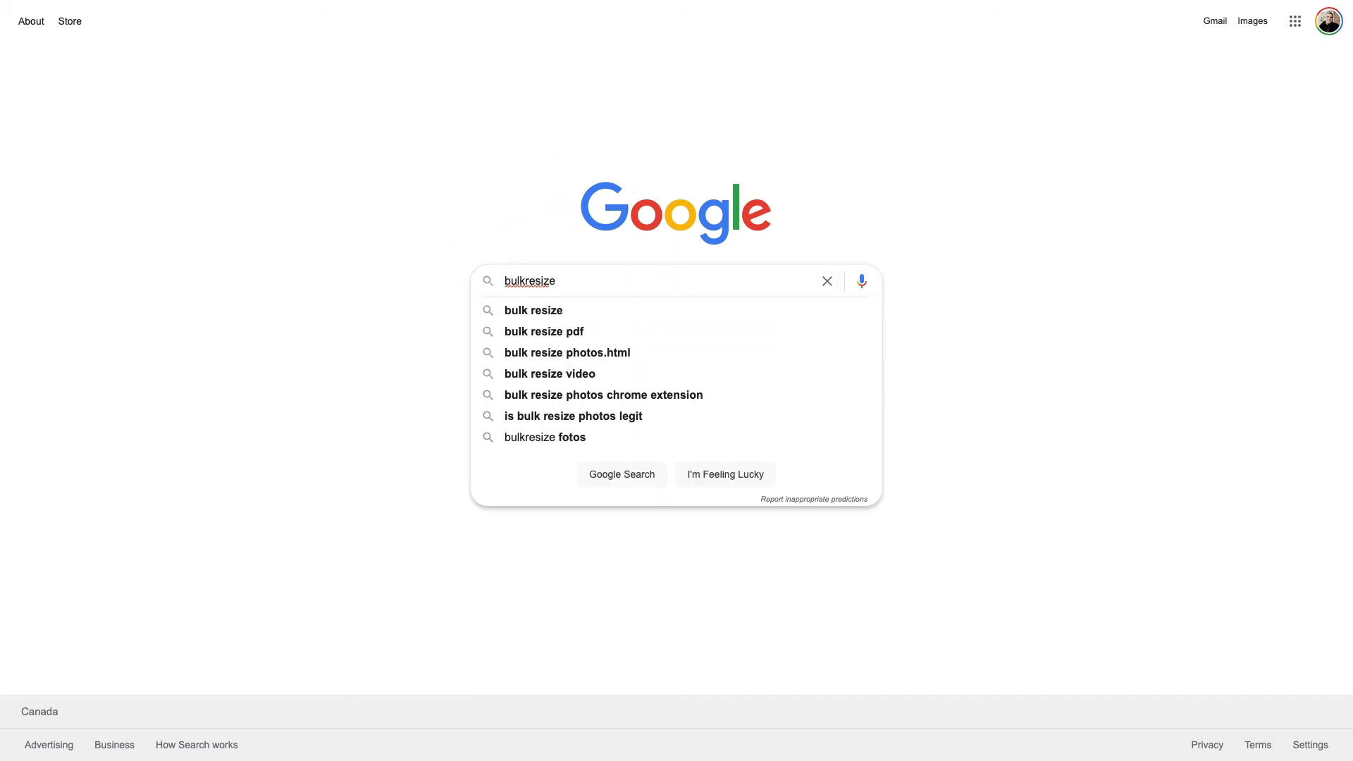
key("Return")
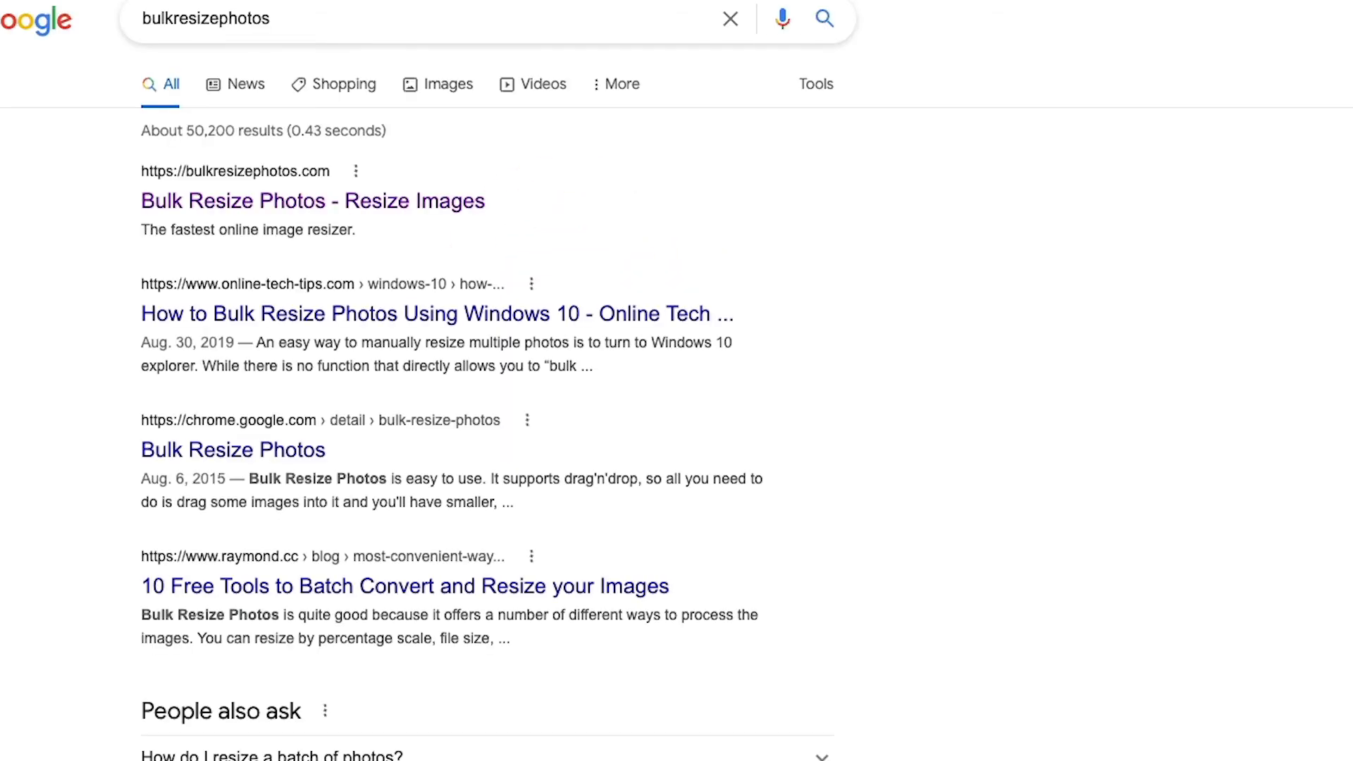
left_click(483, 200)
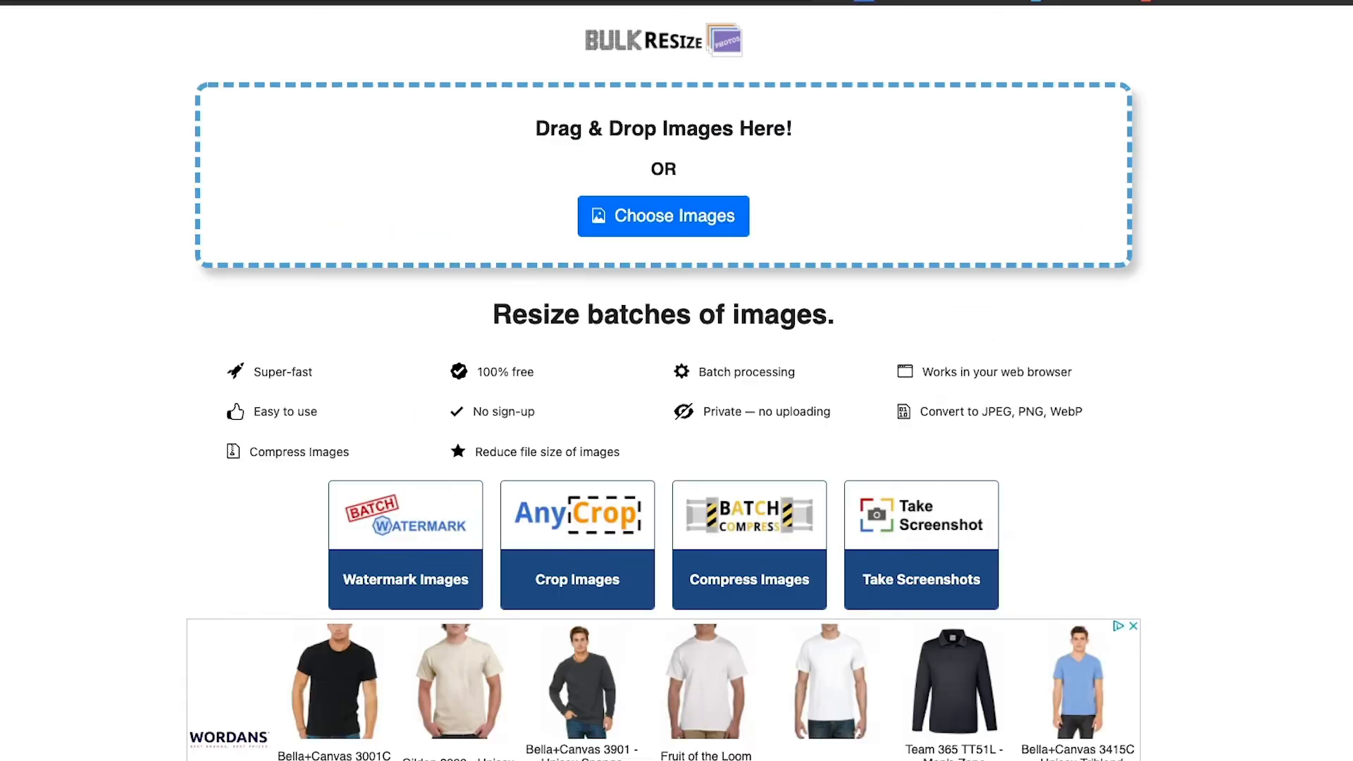
Drag all twenty original photos from the ORIGINALES folder into Bulk Resize Photos.
left_click_drag(1350, 380, 727, 345)
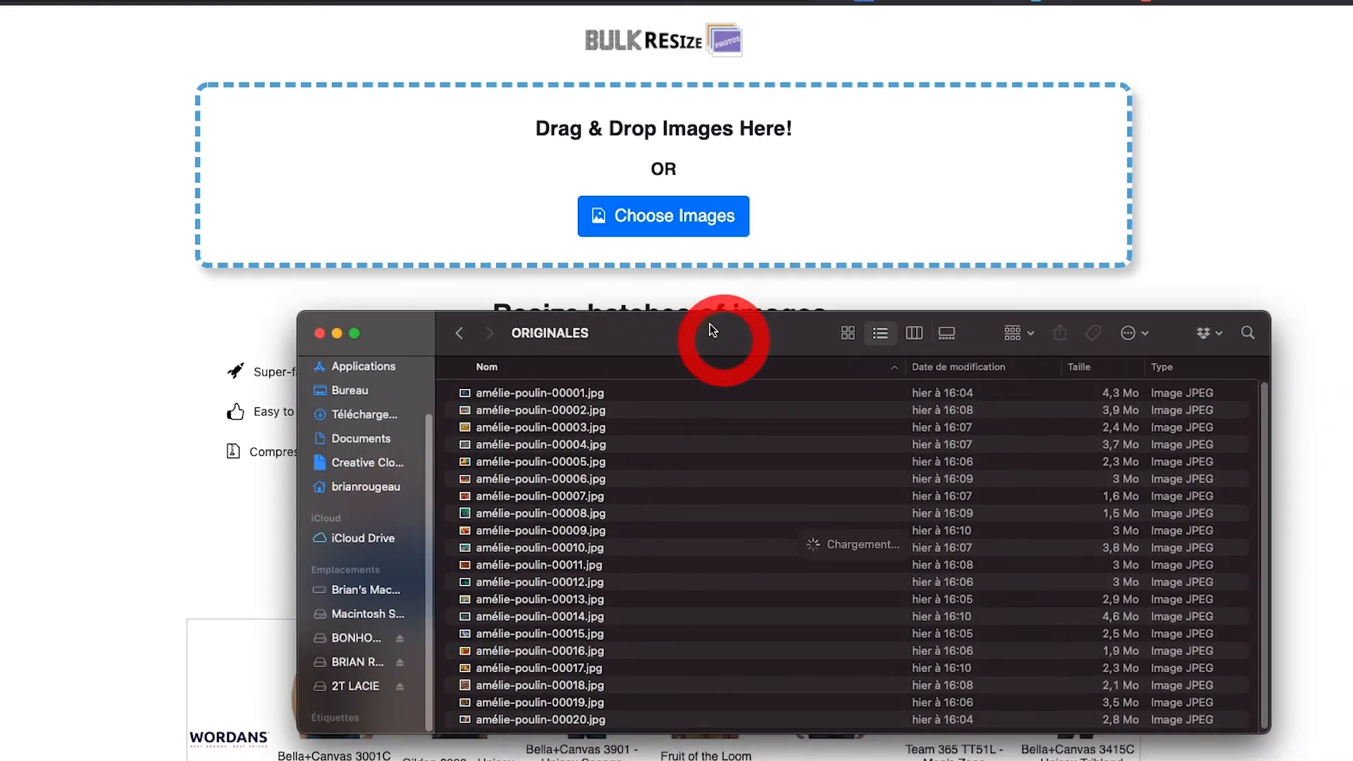
left_click(479, 393)
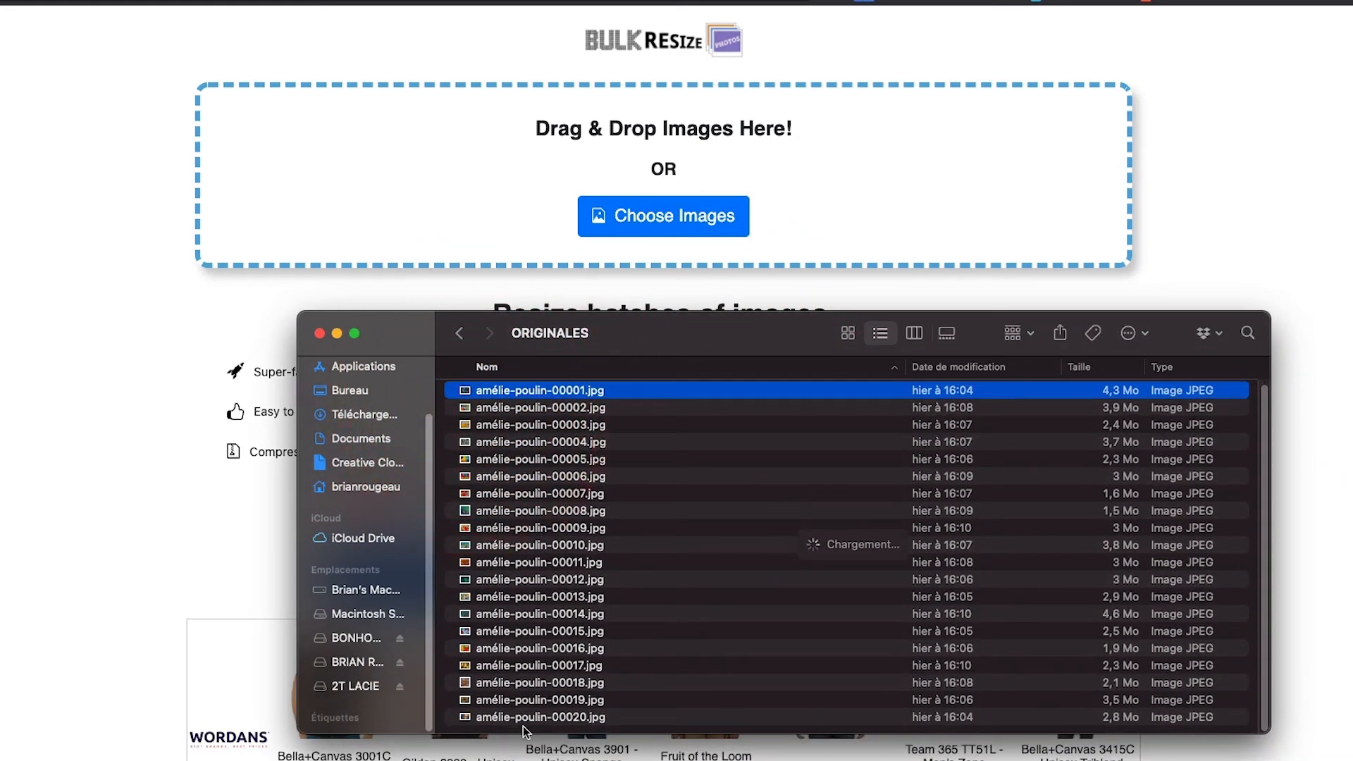
left_click(465, 716, "shift")
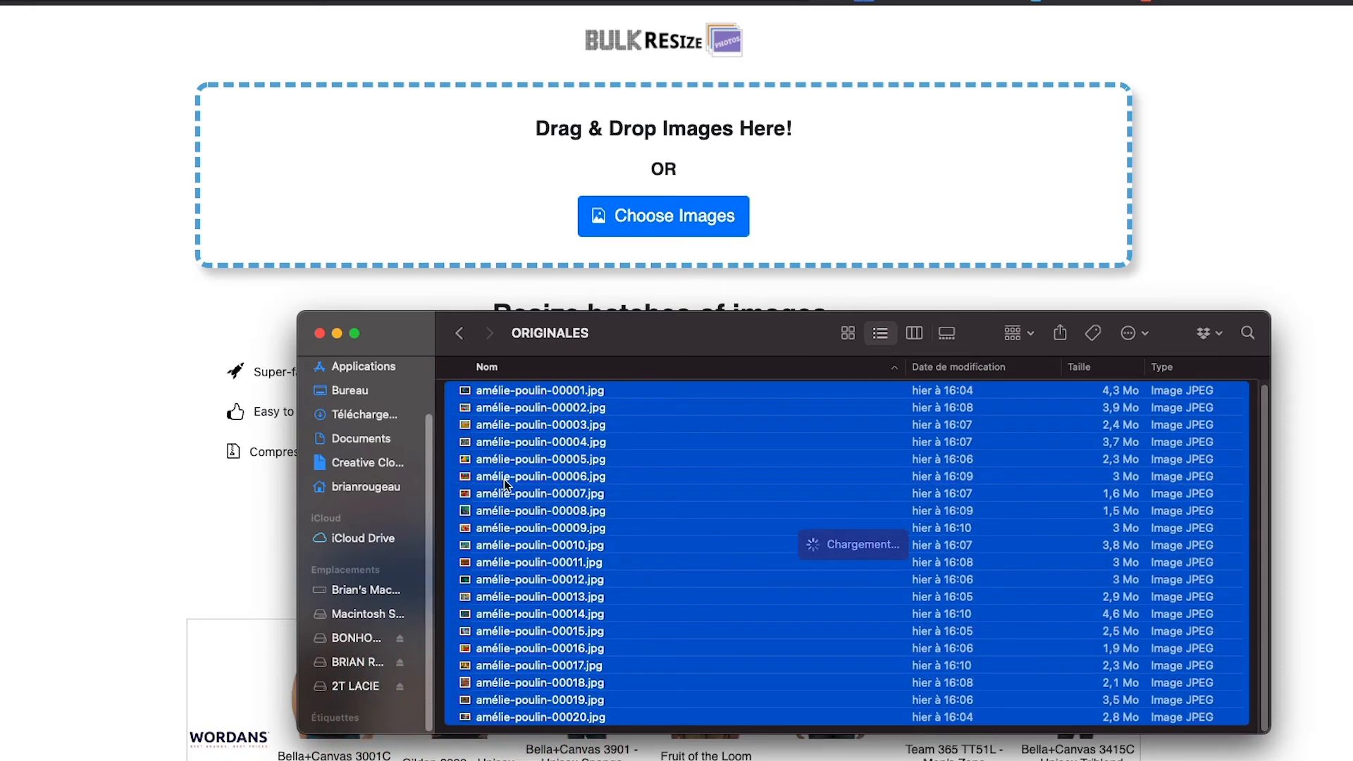
left_click_drag(467, 390, 535, 213)
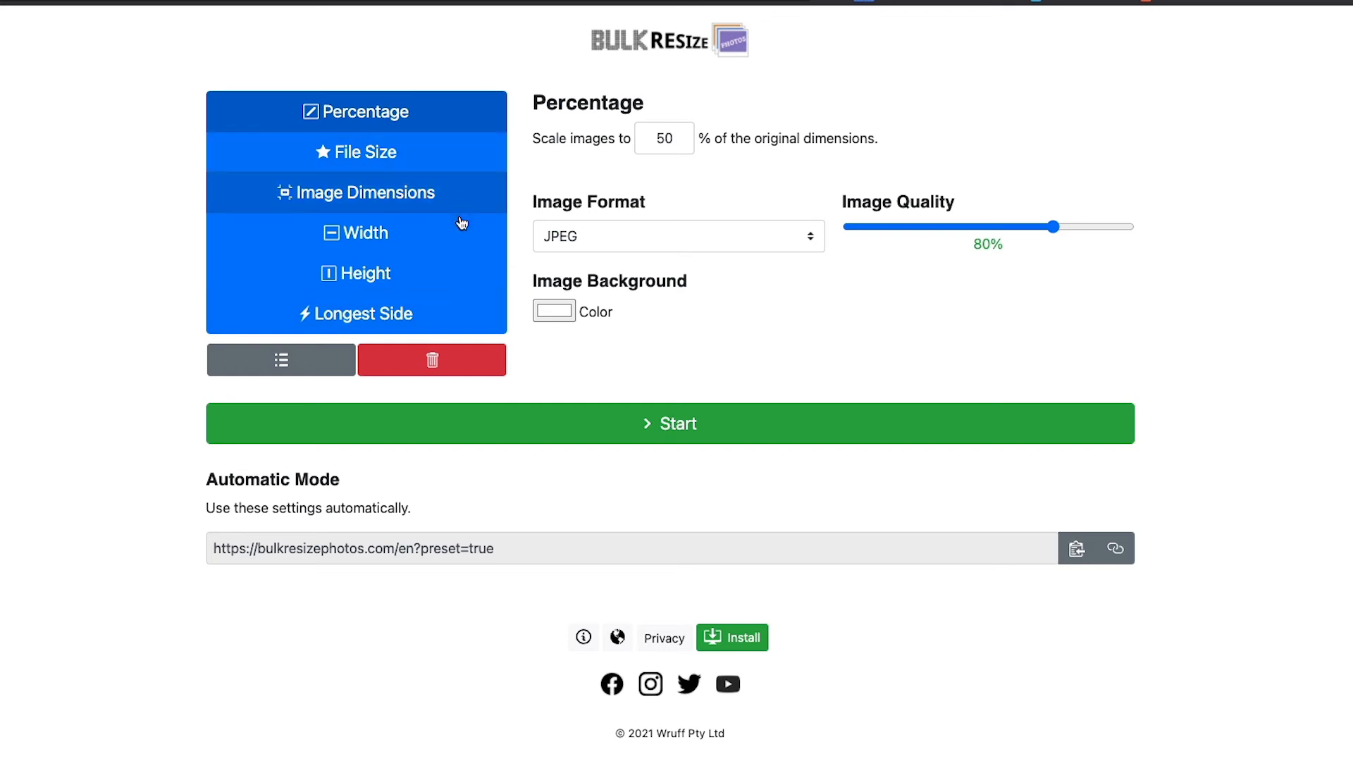
Resize the twenty photos to 1000 px longest side as 65% quality JPEGs.
left_click(458, 318)
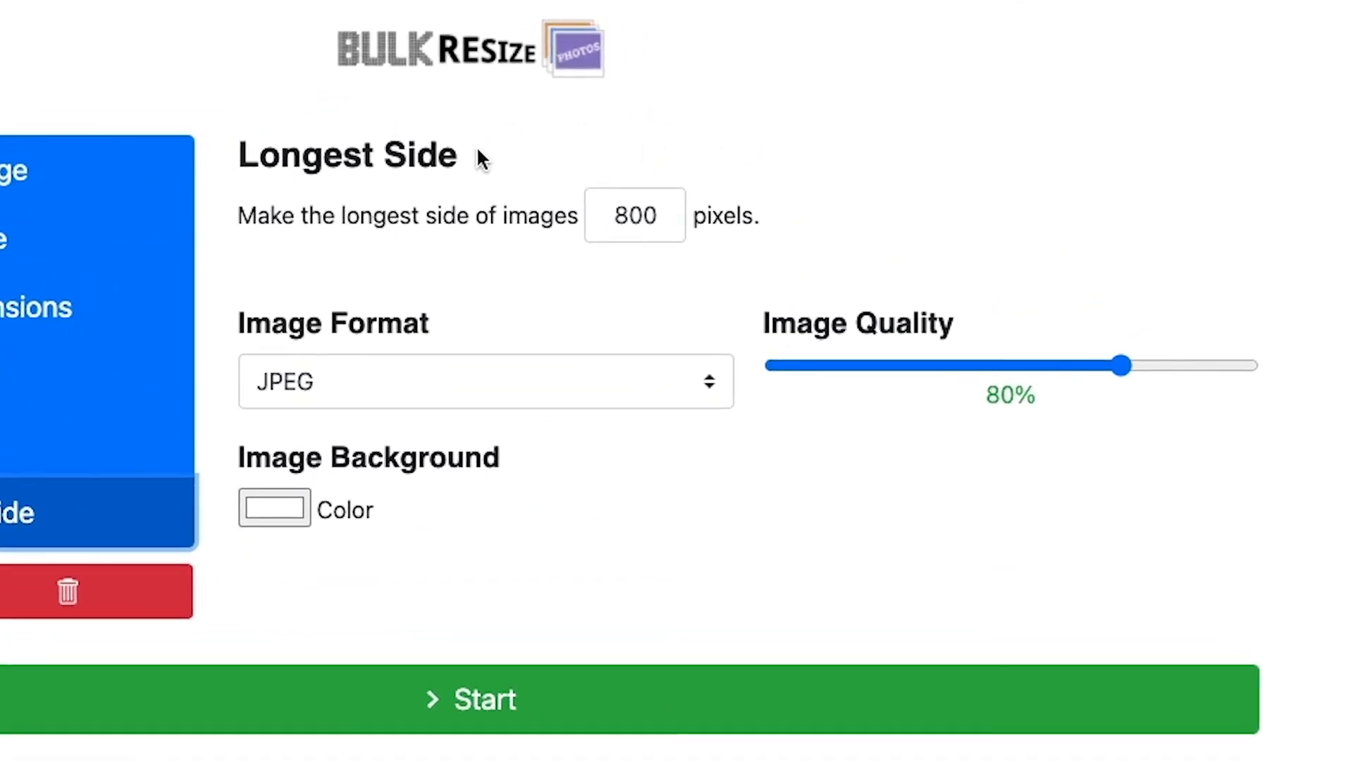
left_click_drag(670, 212, 547, 212)
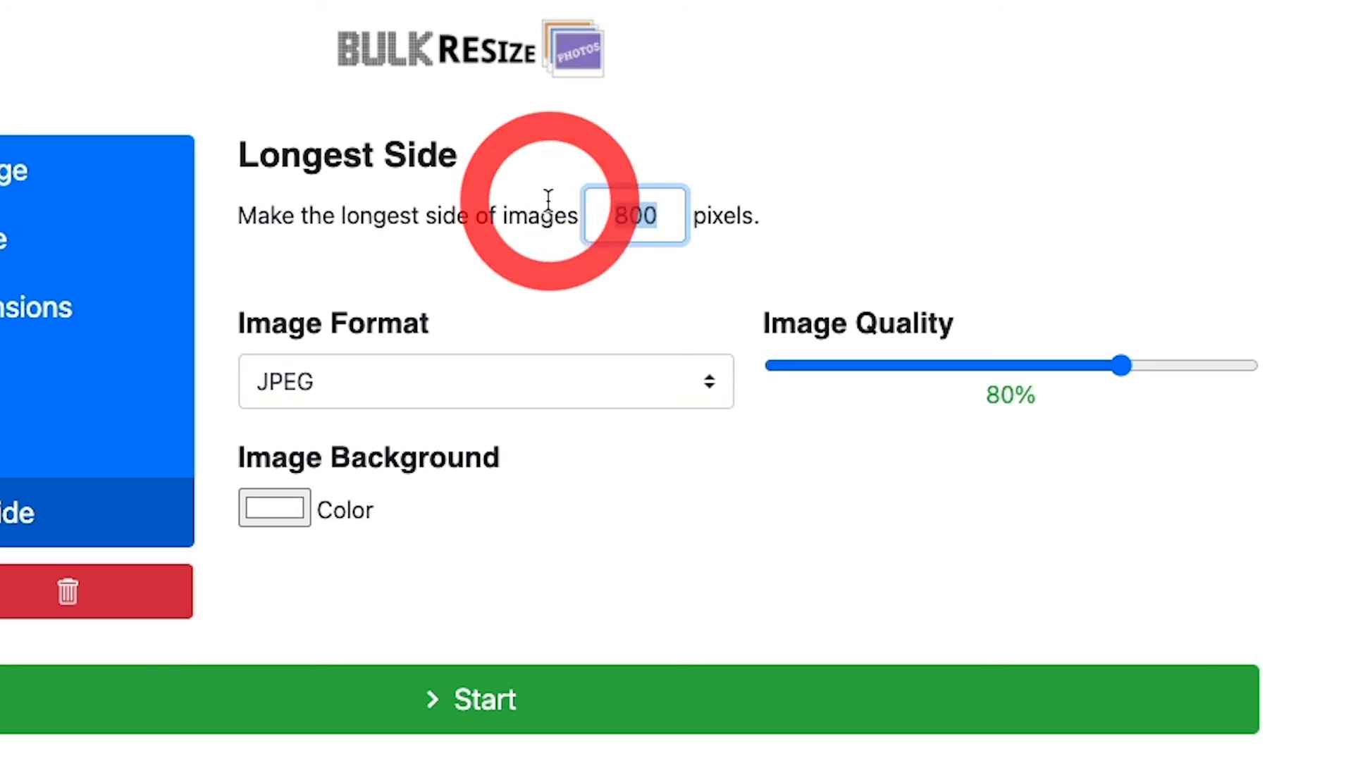
type("1000")
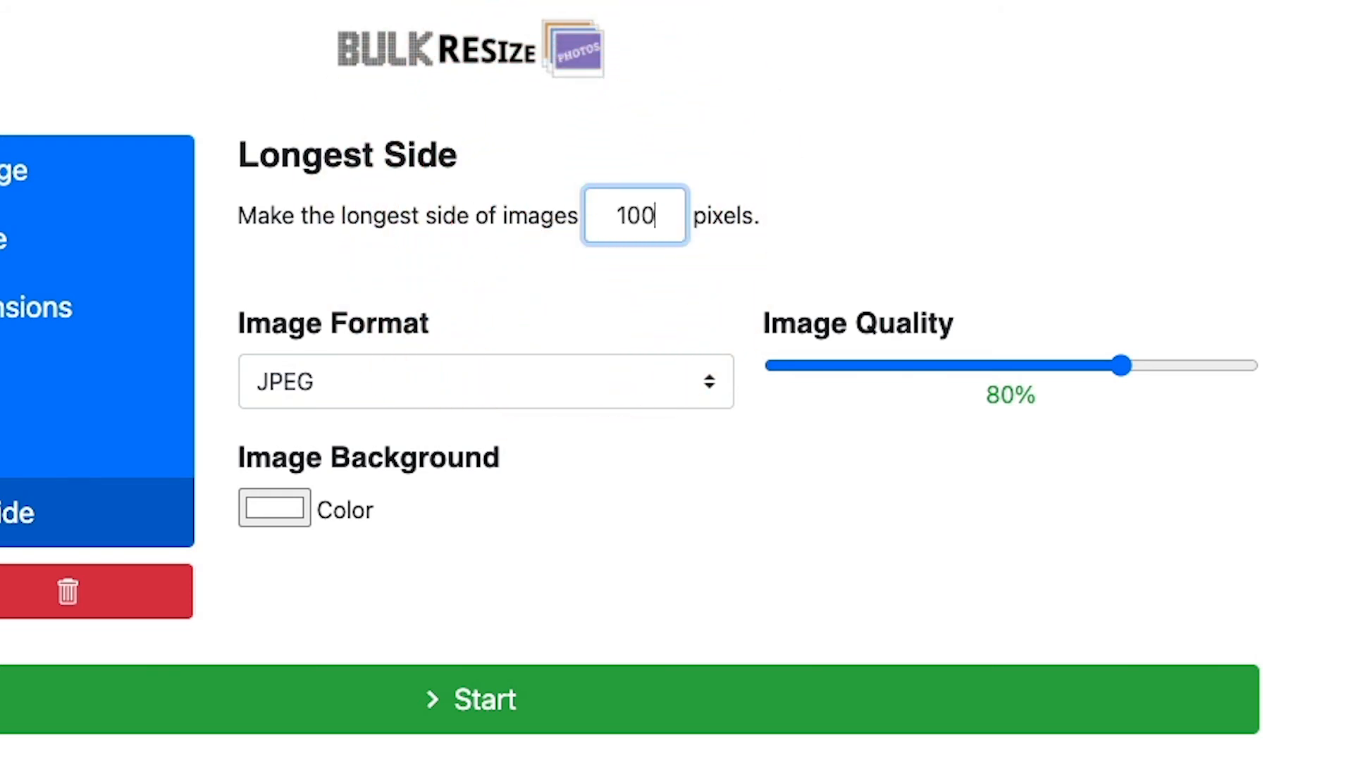
left_click(1044, 216)
left_click(710, 384)
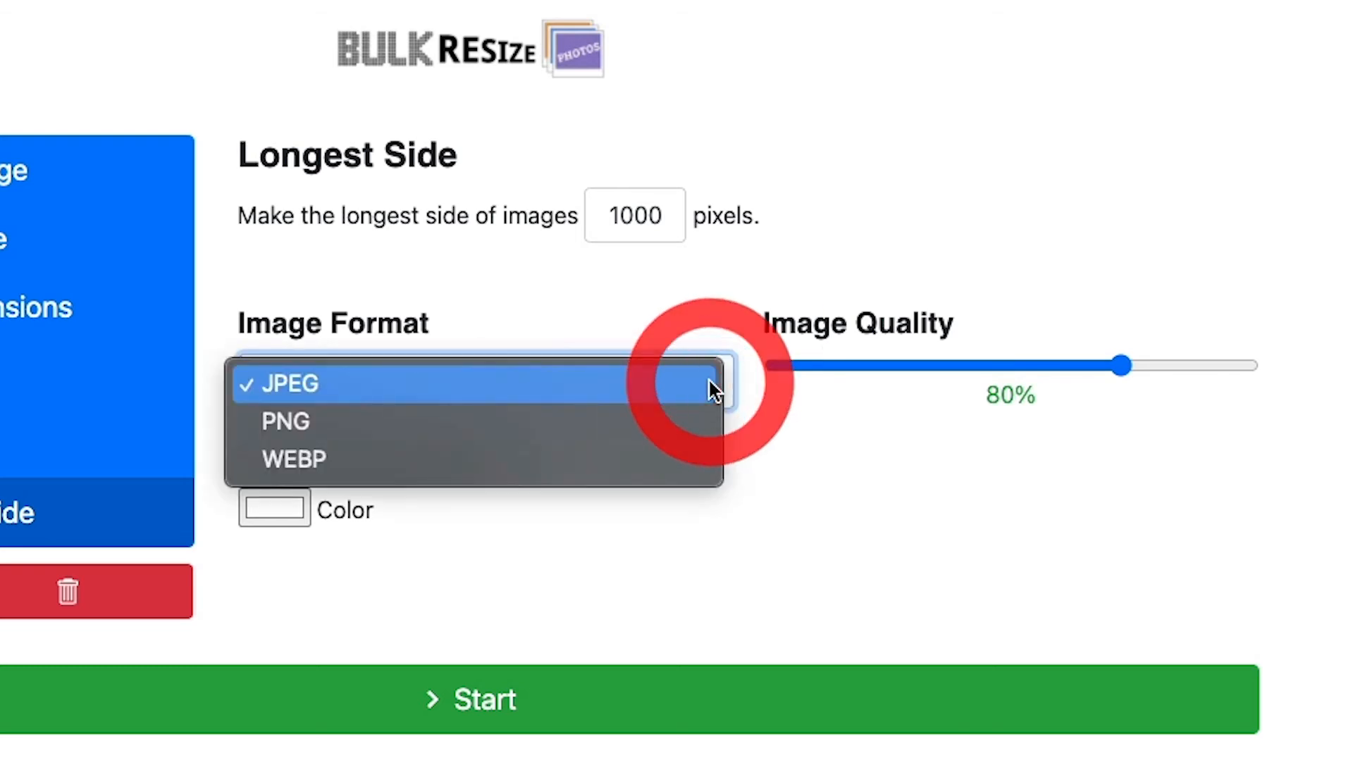
left_click(605, 385)
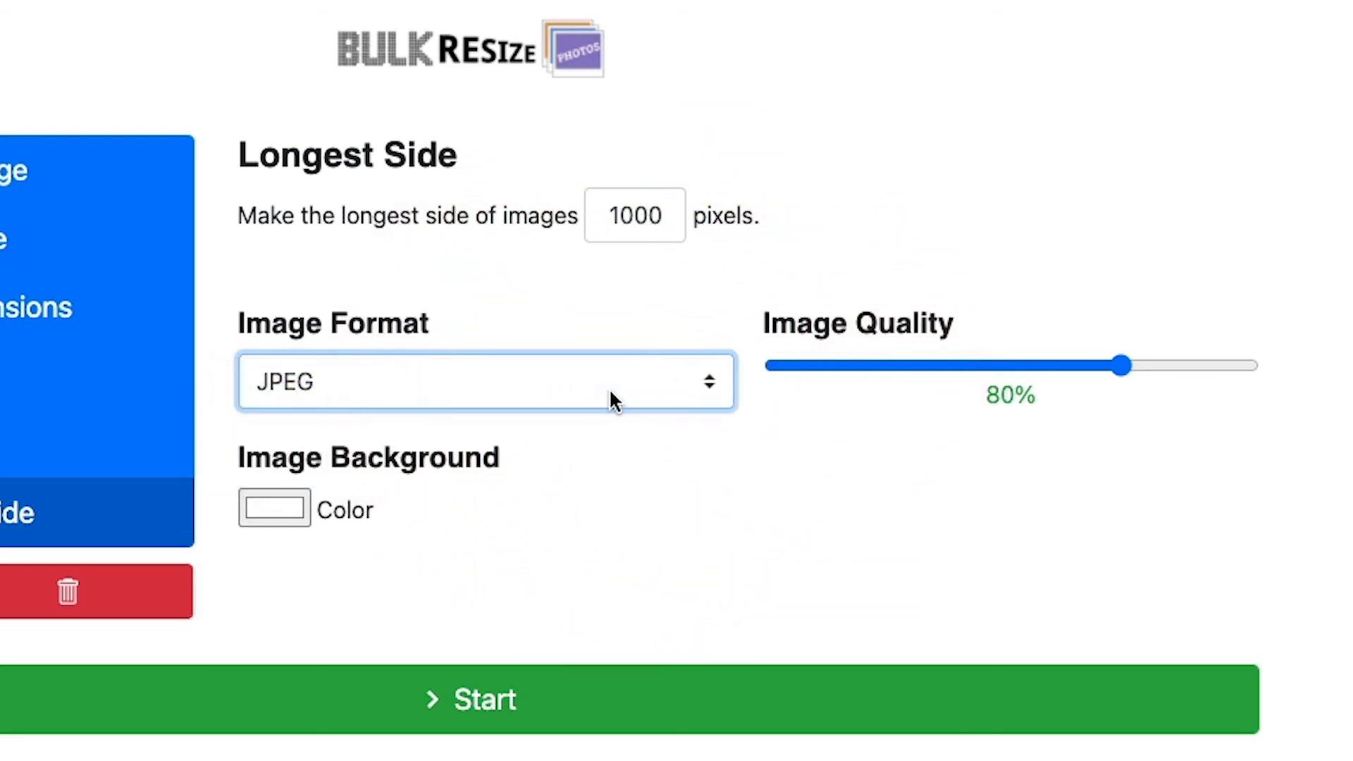
left_click_drag(1123, 365, 1036, 365)
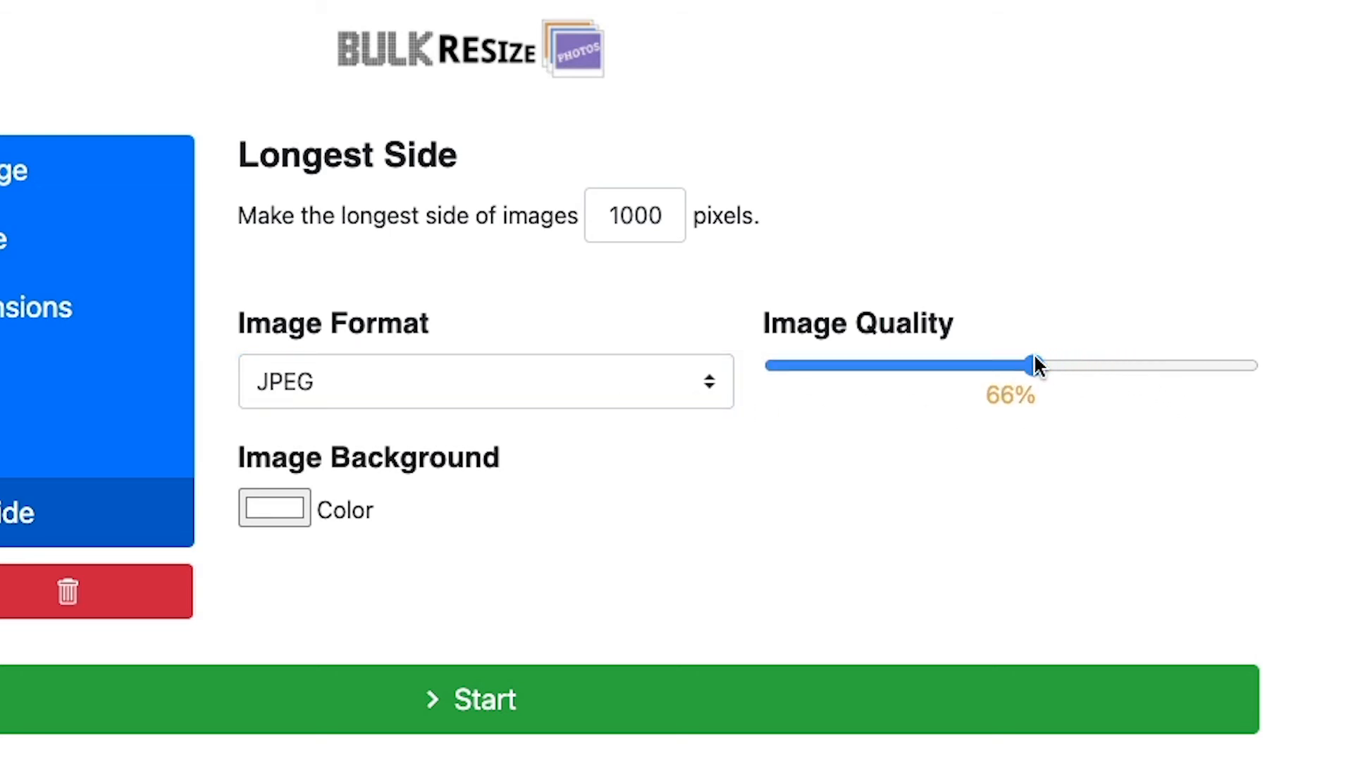
left_click(1027, 360)
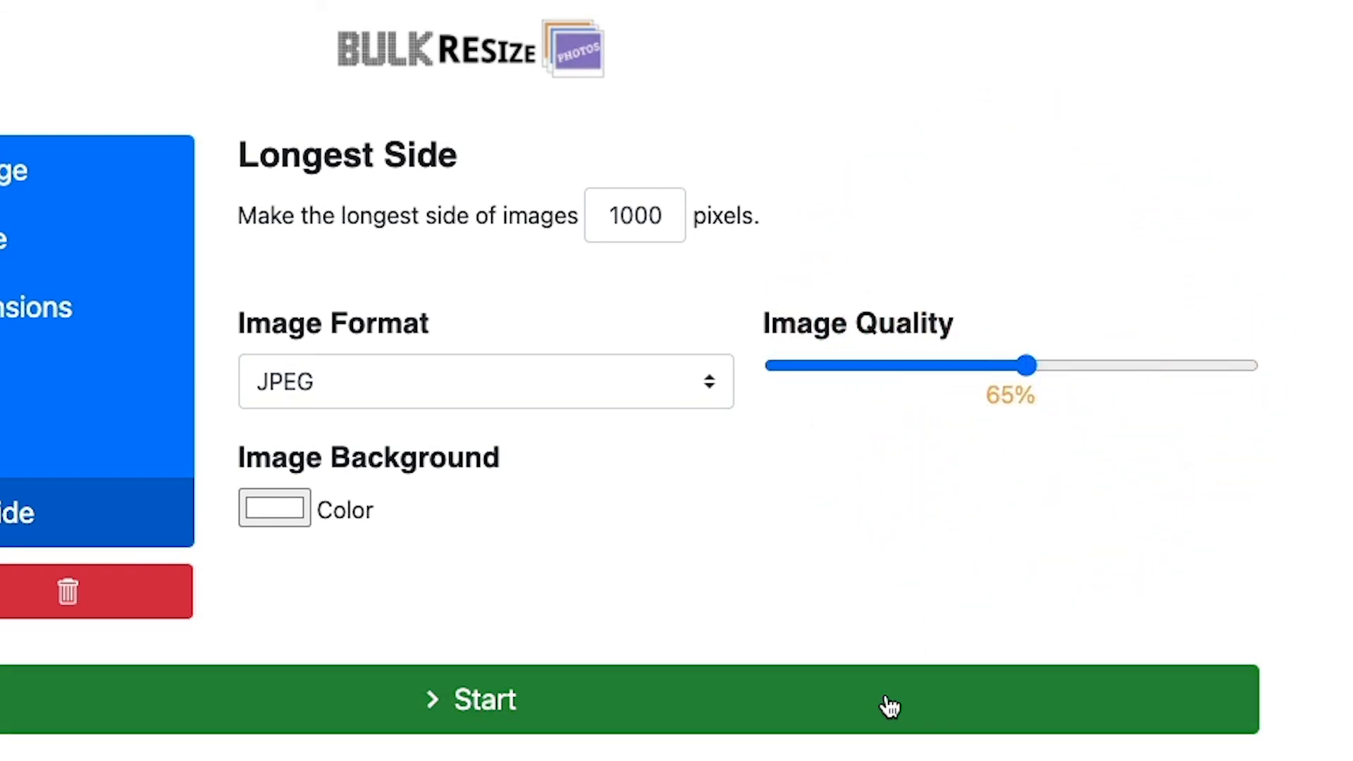
left_click(891, 704)
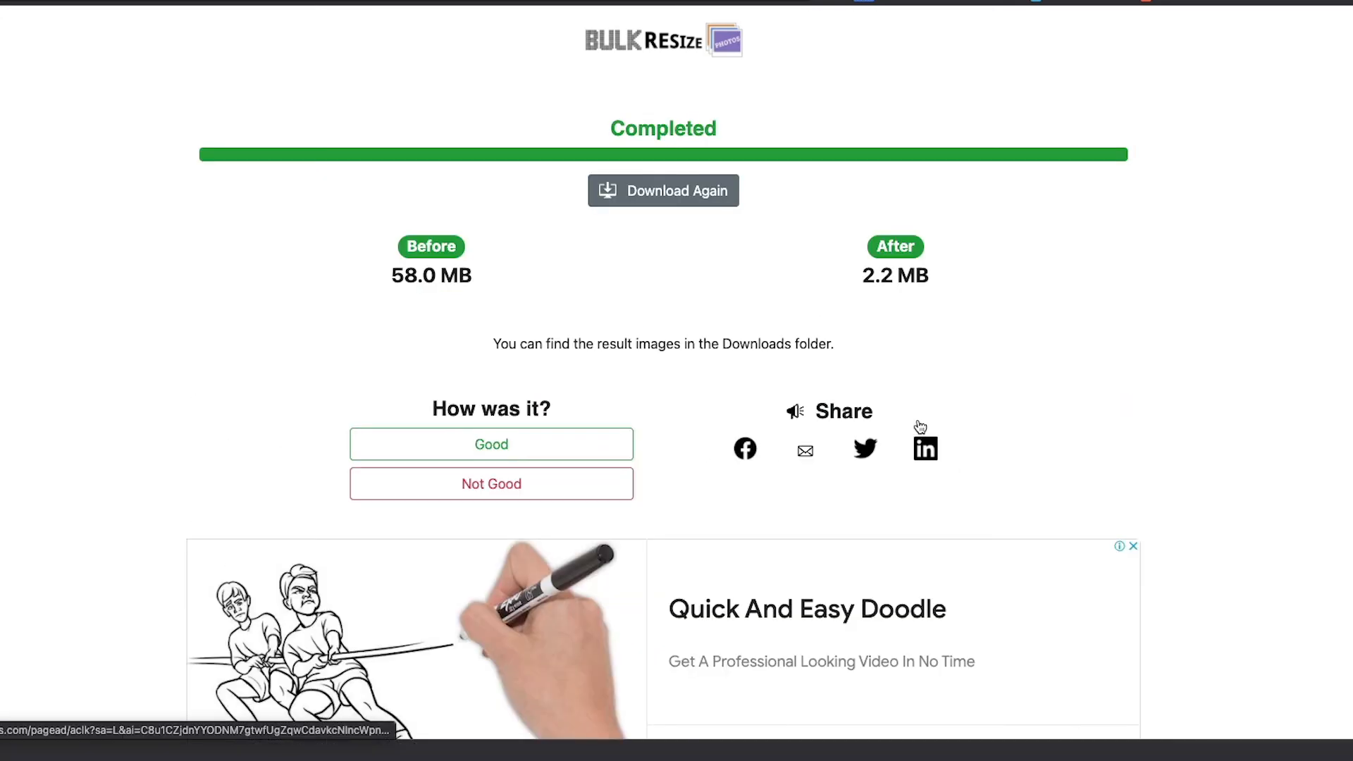
Extract the downloaded BulkResizePhotos.com zip and preview the first resized photo.
left_click(1350, 487)
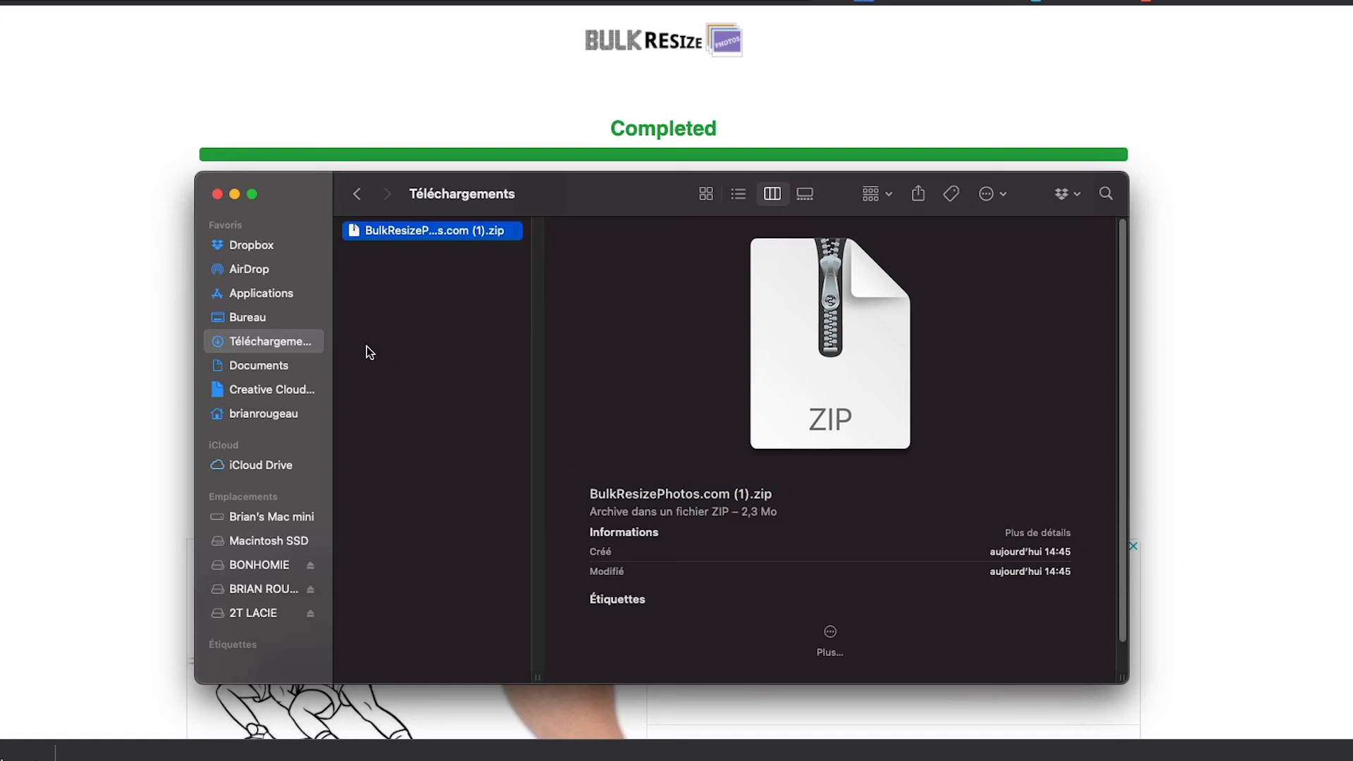
double_click(356, 234)
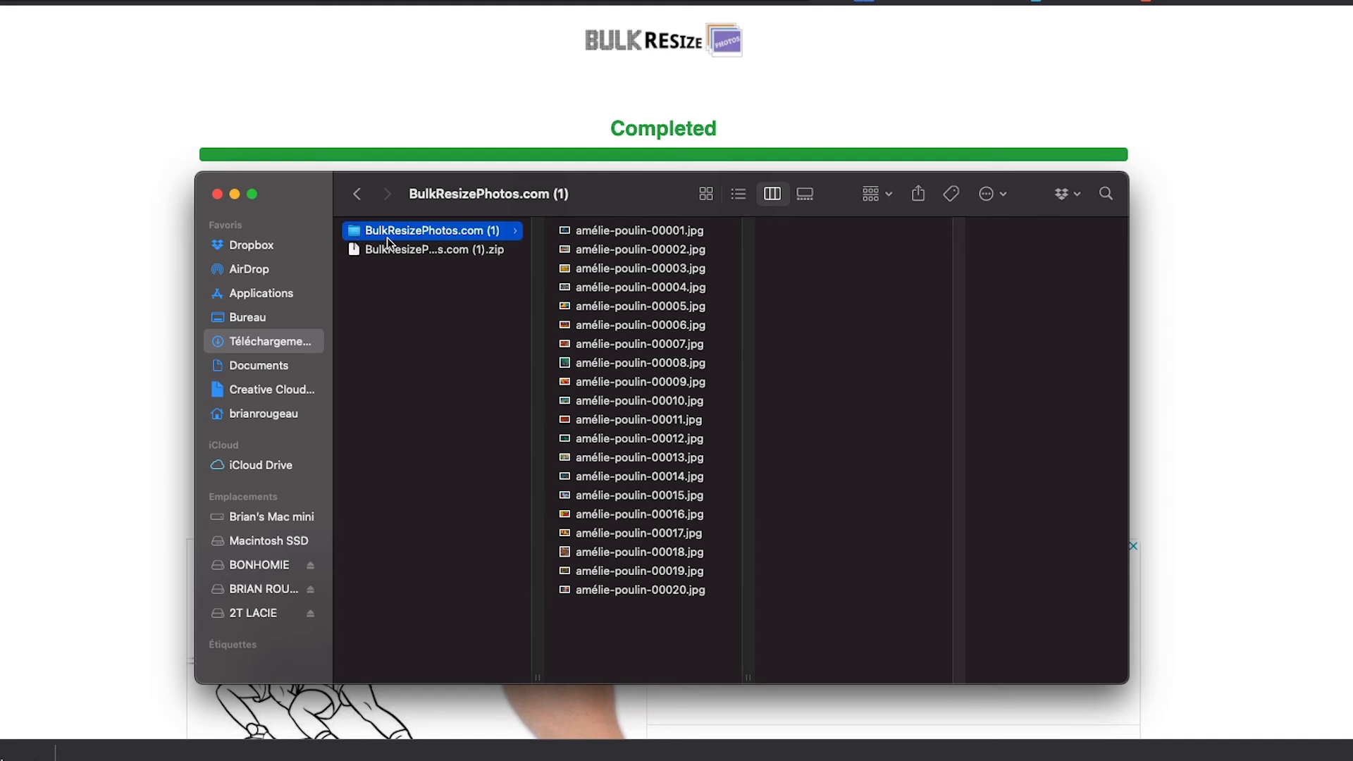
left_click(608, 235)
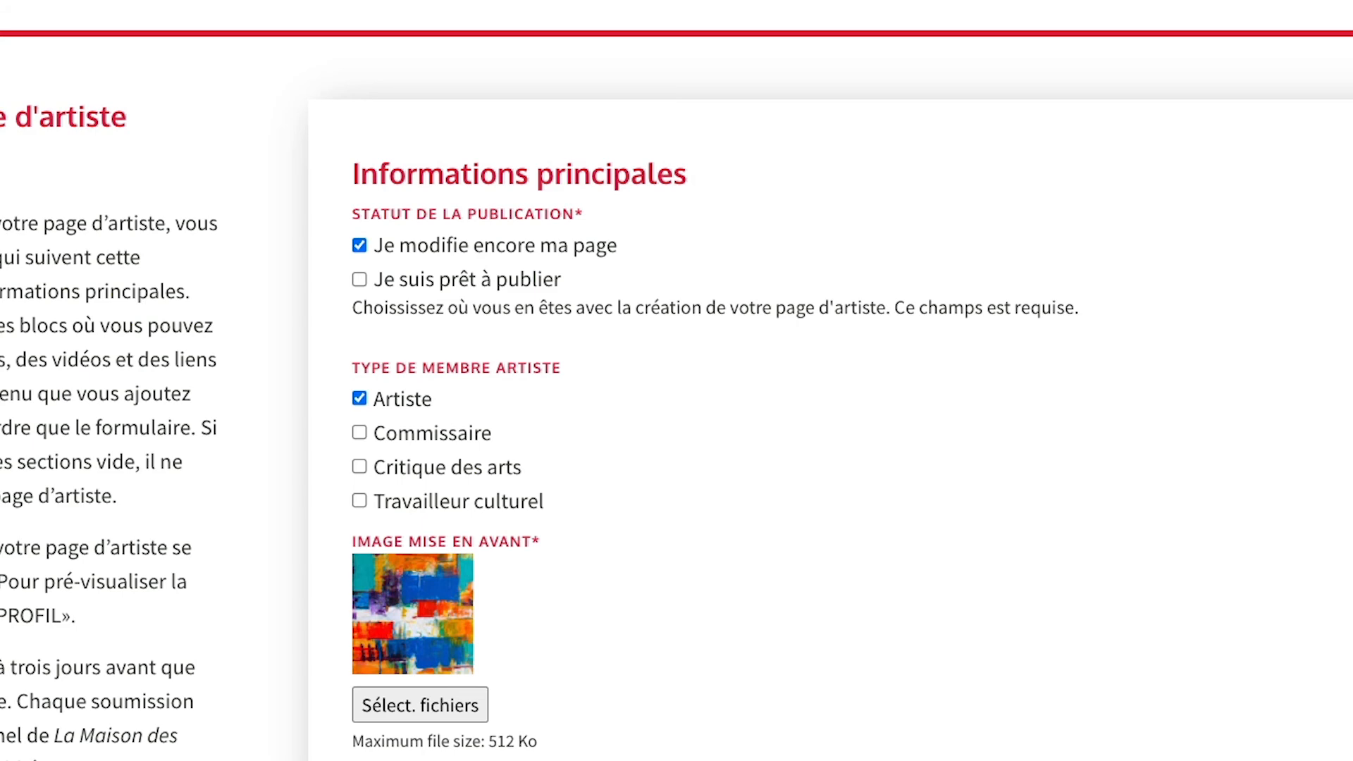
Scroll to the bottom of the form, try the advance button, then scroll back up.
scroll(677, 380, "down", 8)
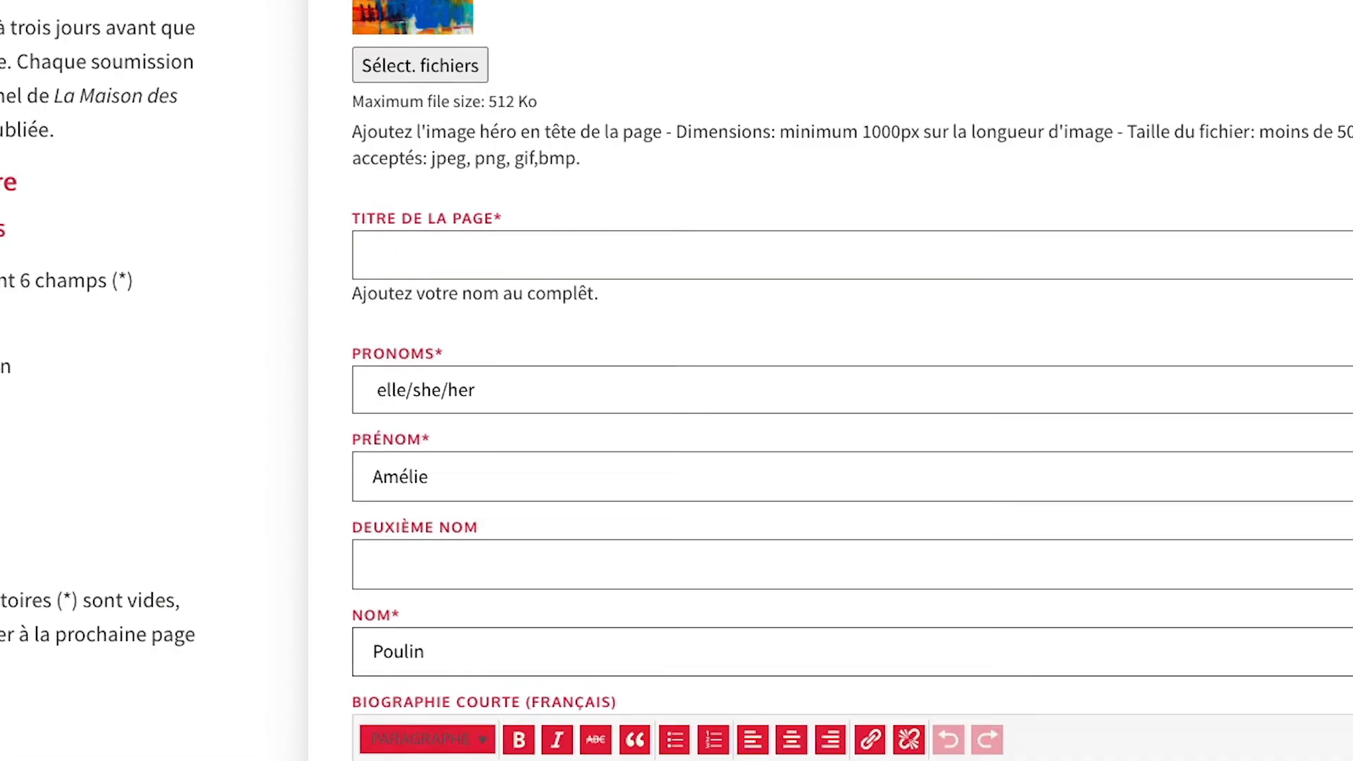
scroll(676, 381, "down", 10)
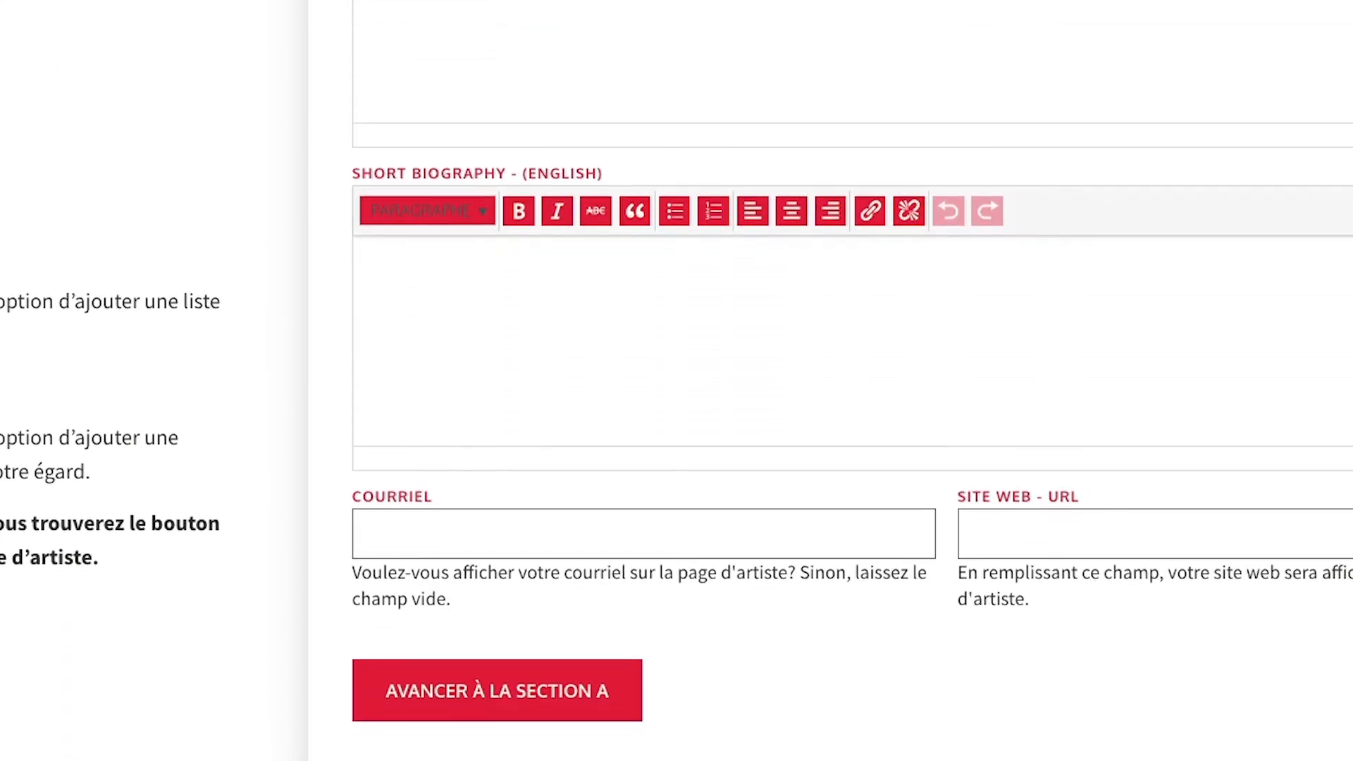
scroll(677, 380, "down", 1)
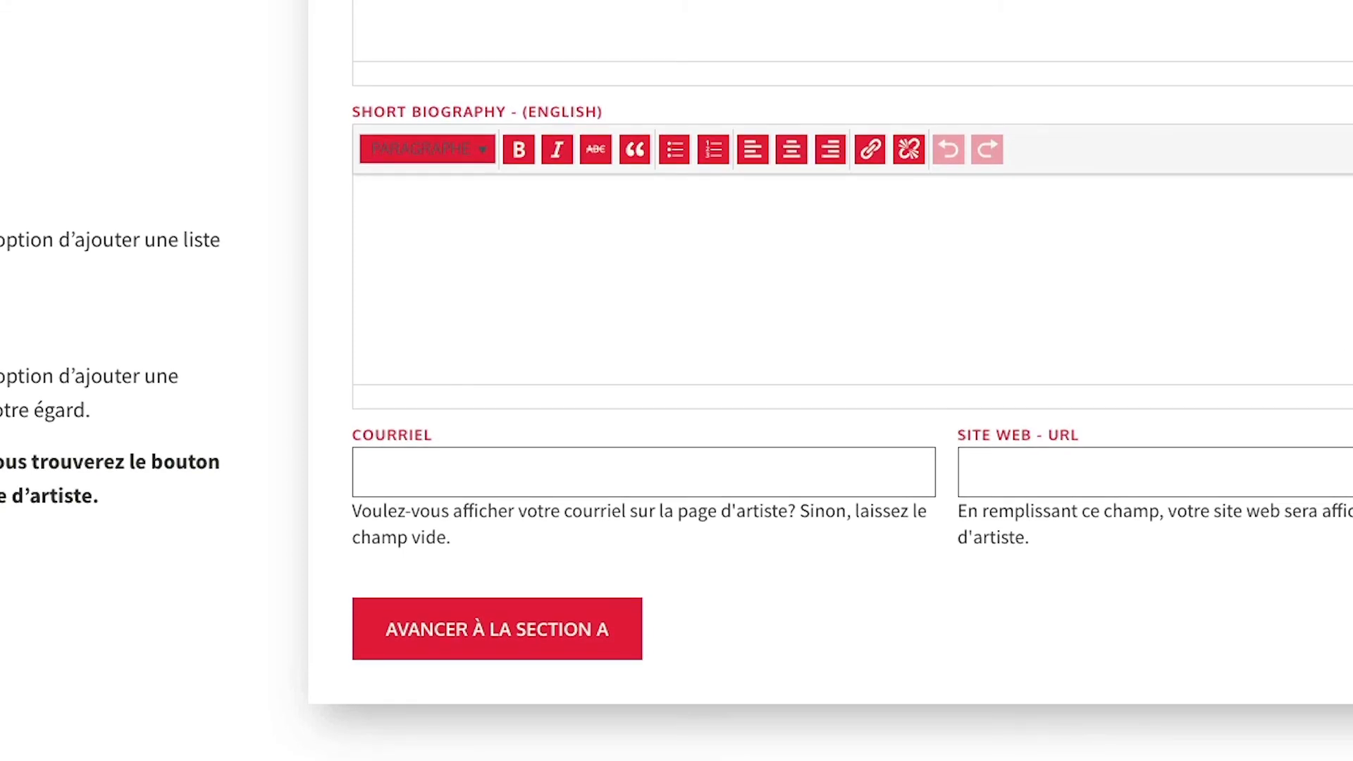
left_click(557, 633)
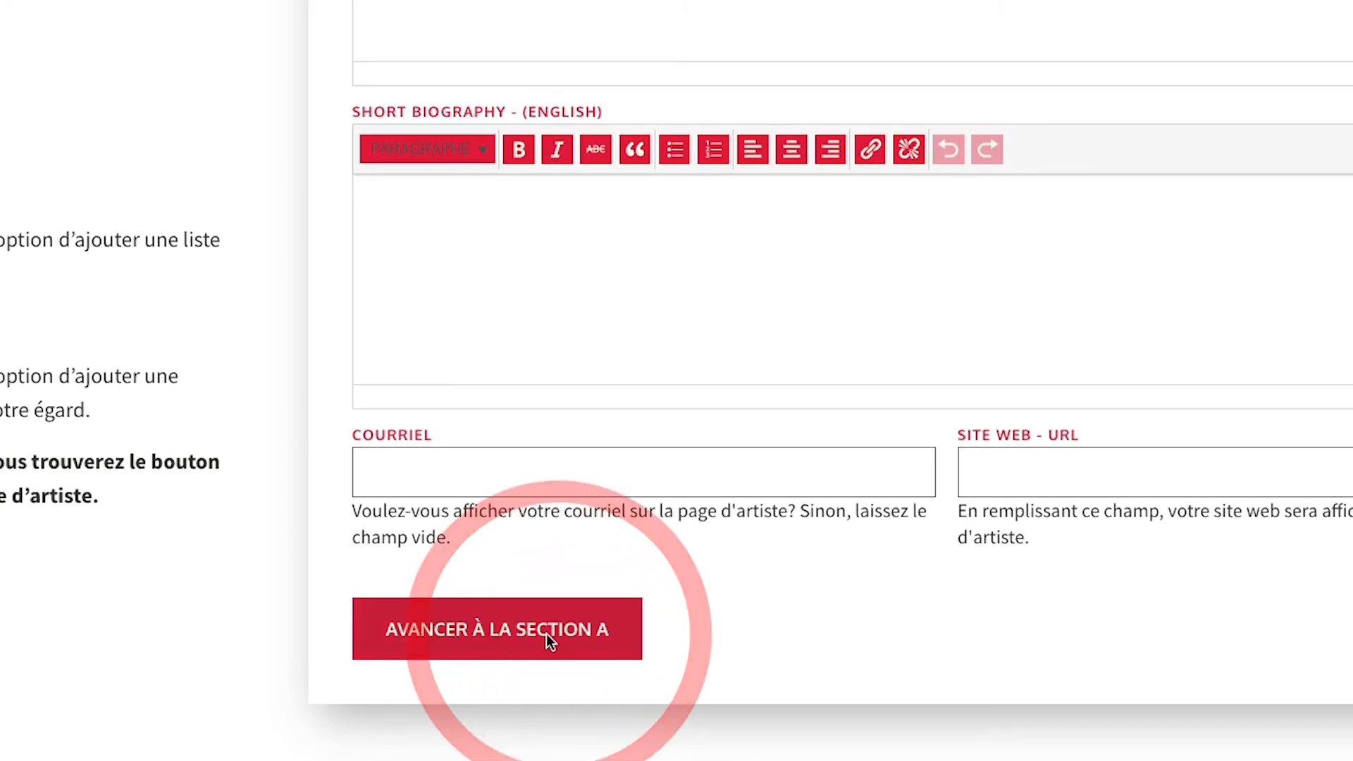
left_click(577, 632)
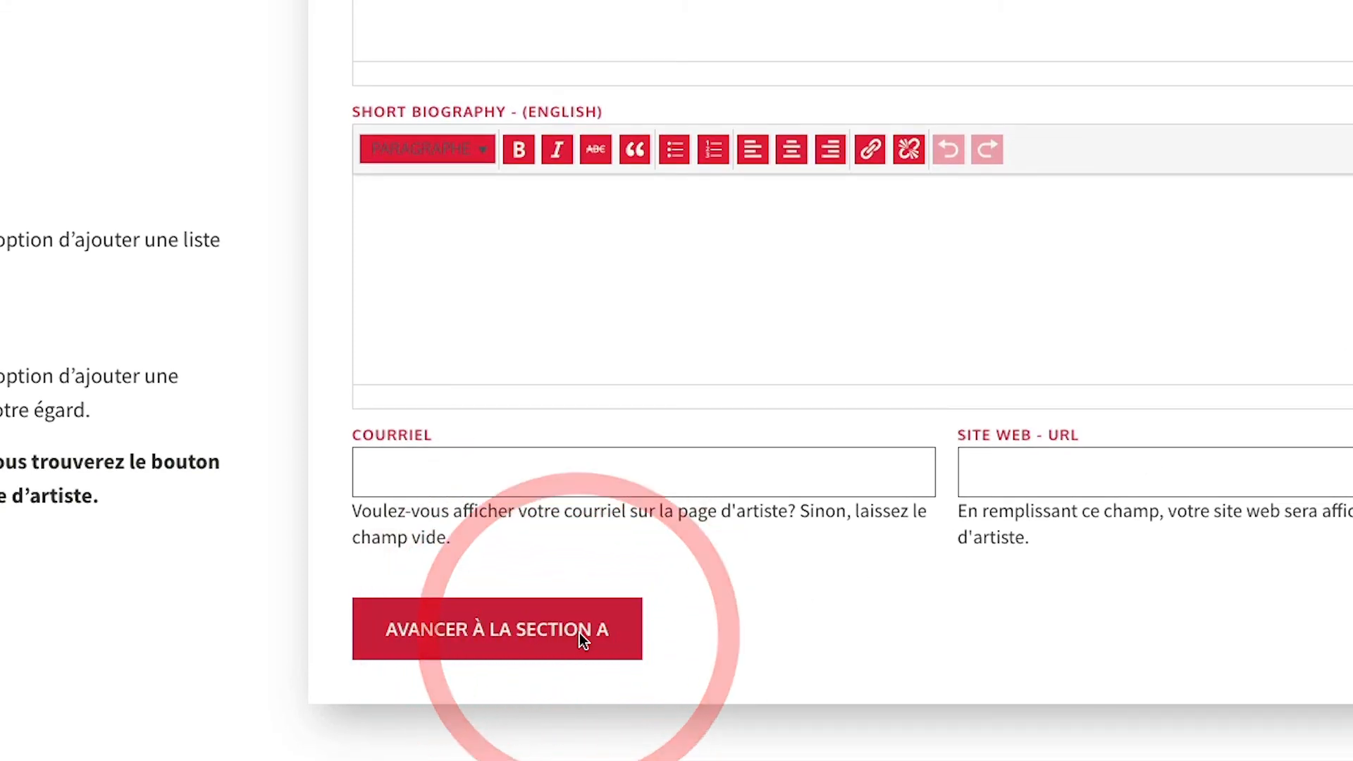
left_click(579, 631)
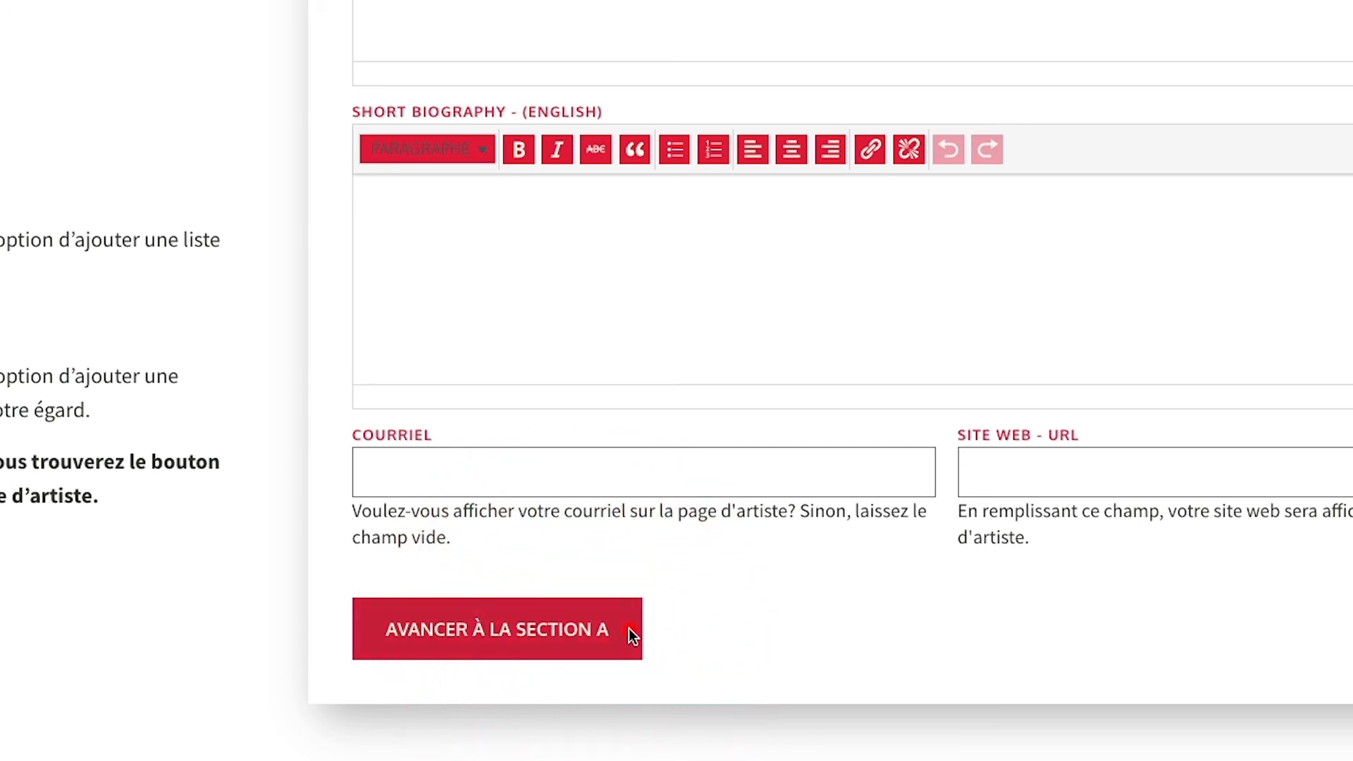
left_click(629, 629)
left_click(630, 629)
scroll(764, 614, "up", 2)
scroll(764, 614, "up", 6)
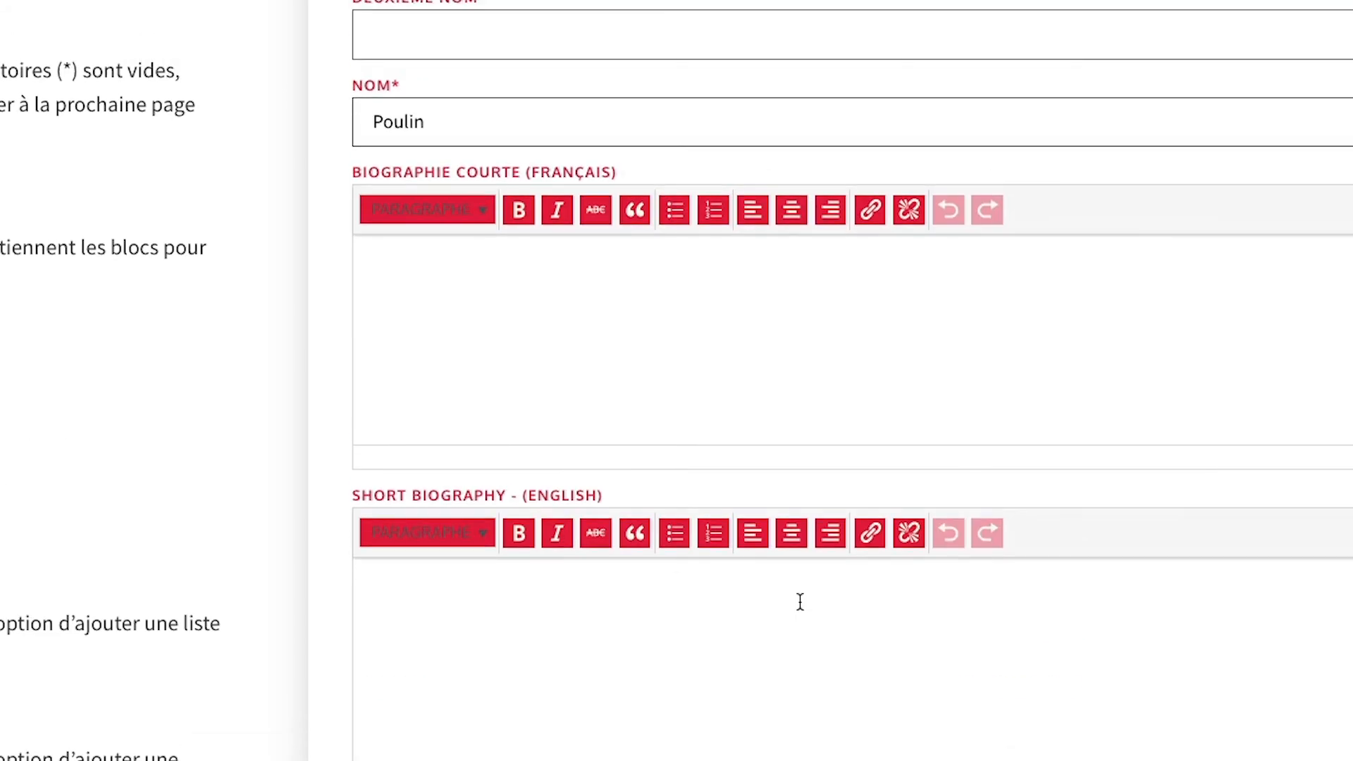
scroll(797, 598, "up", 4)
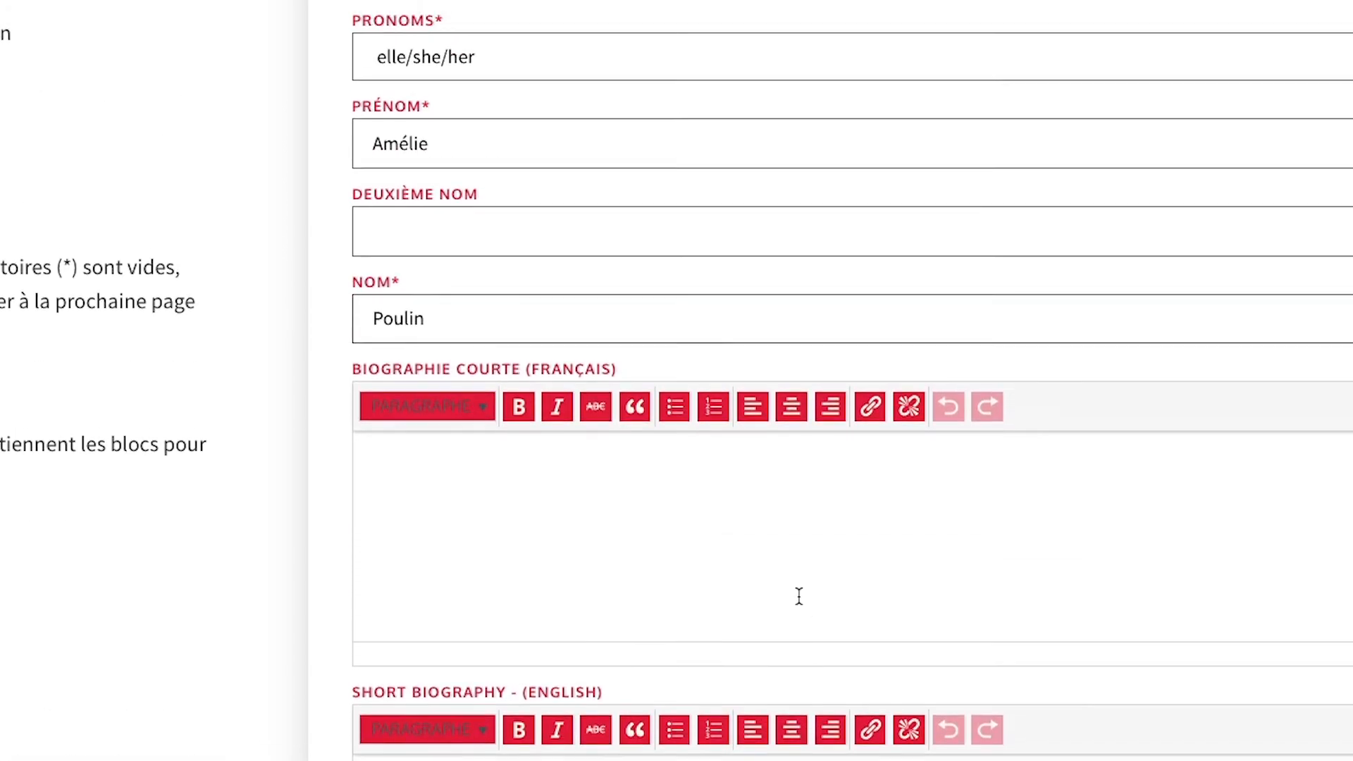
scroll(800, 596, "up", 1)
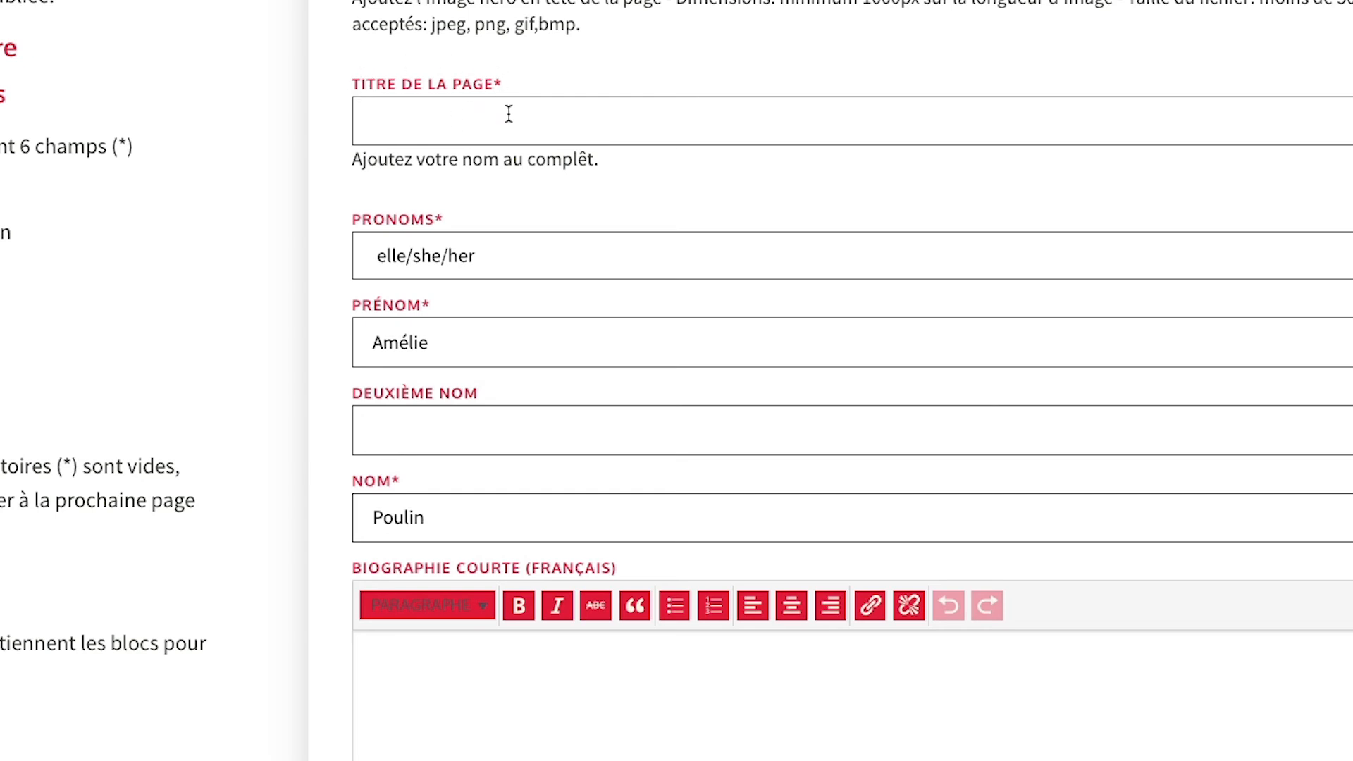
Enter the artist's full name as the page title and advance to Section A.
left_click(502, 100)
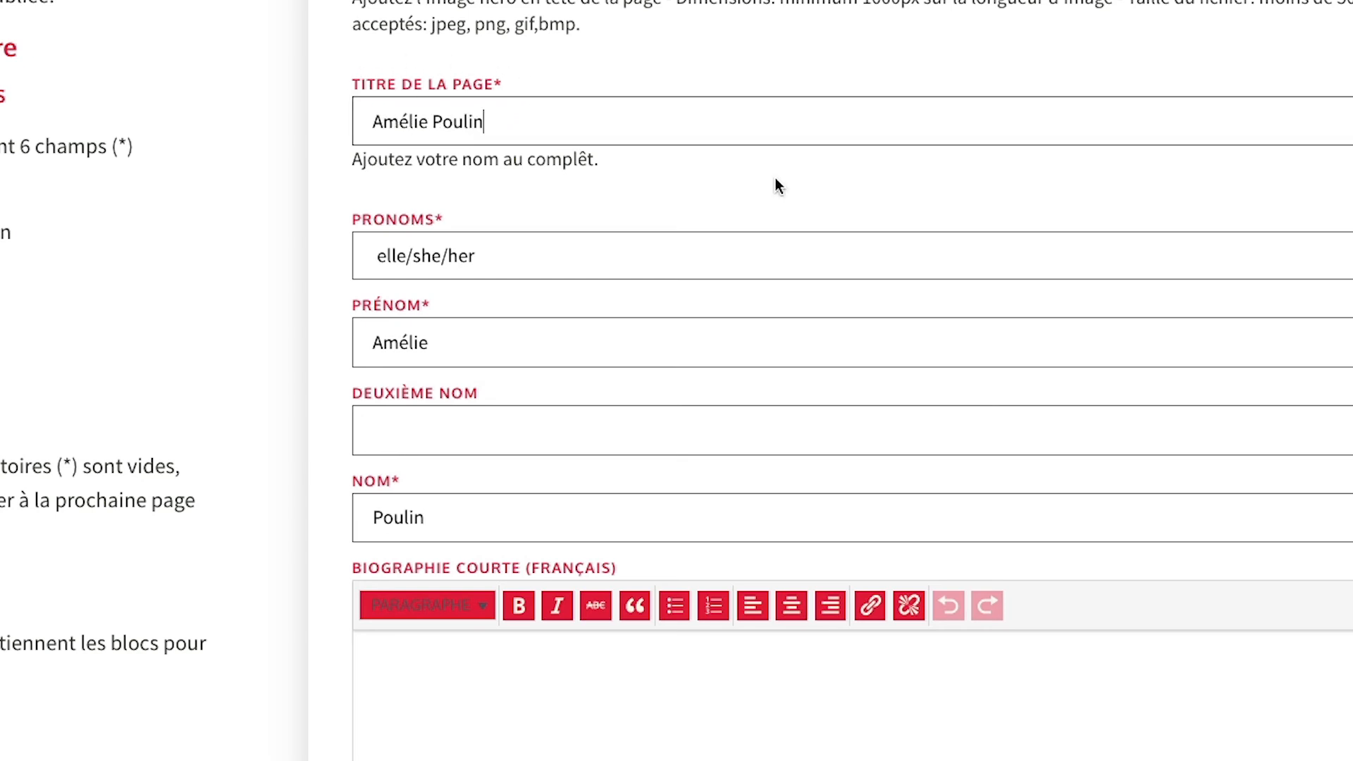
scroll(777, 180, "down", 5)
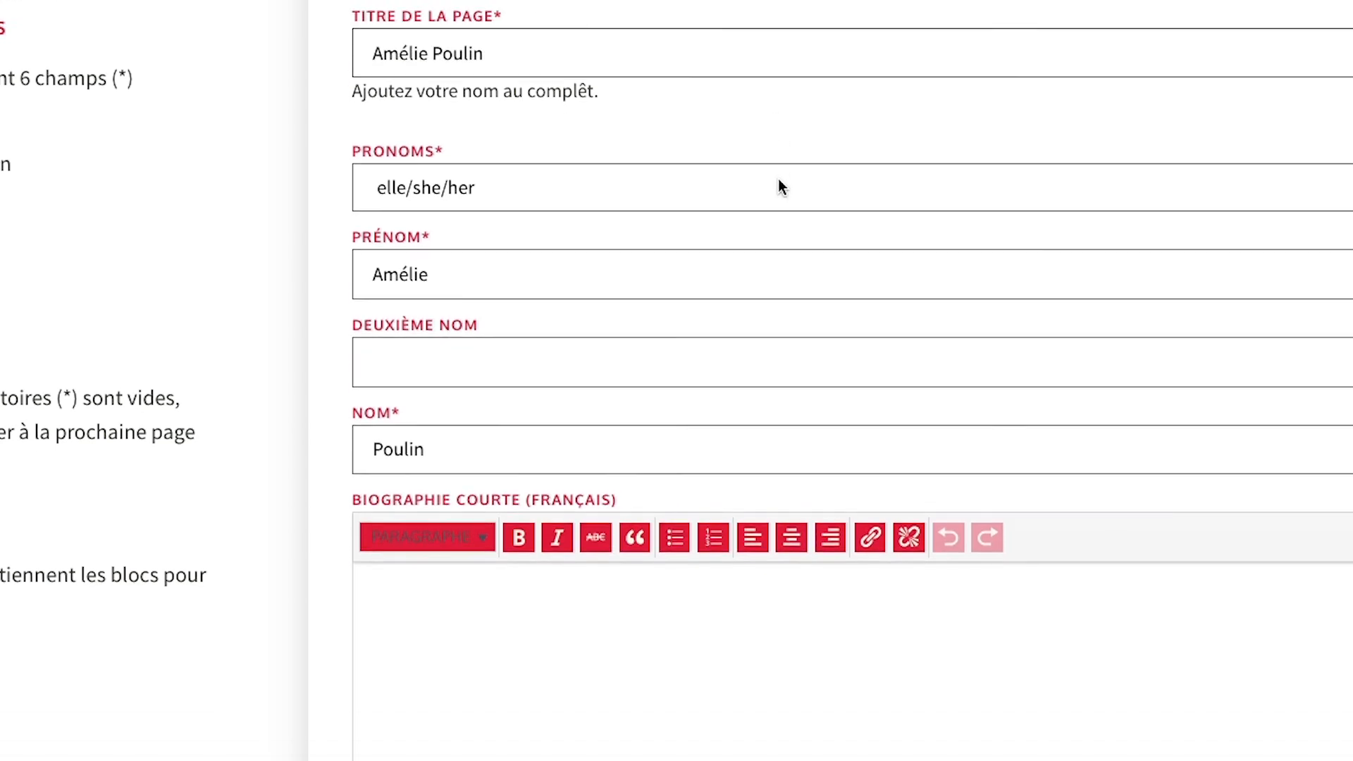
scroll(781, 181, "down", 5)
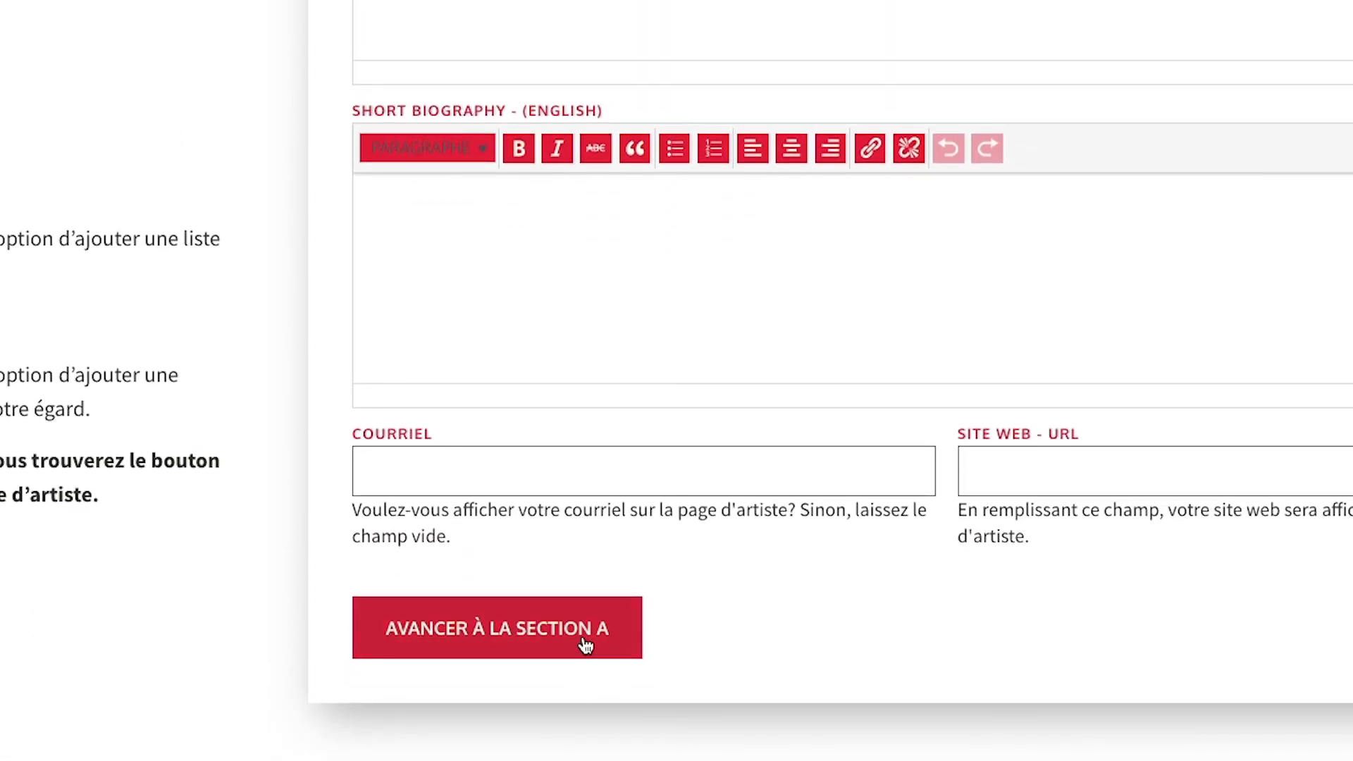
left_click(584, 636)
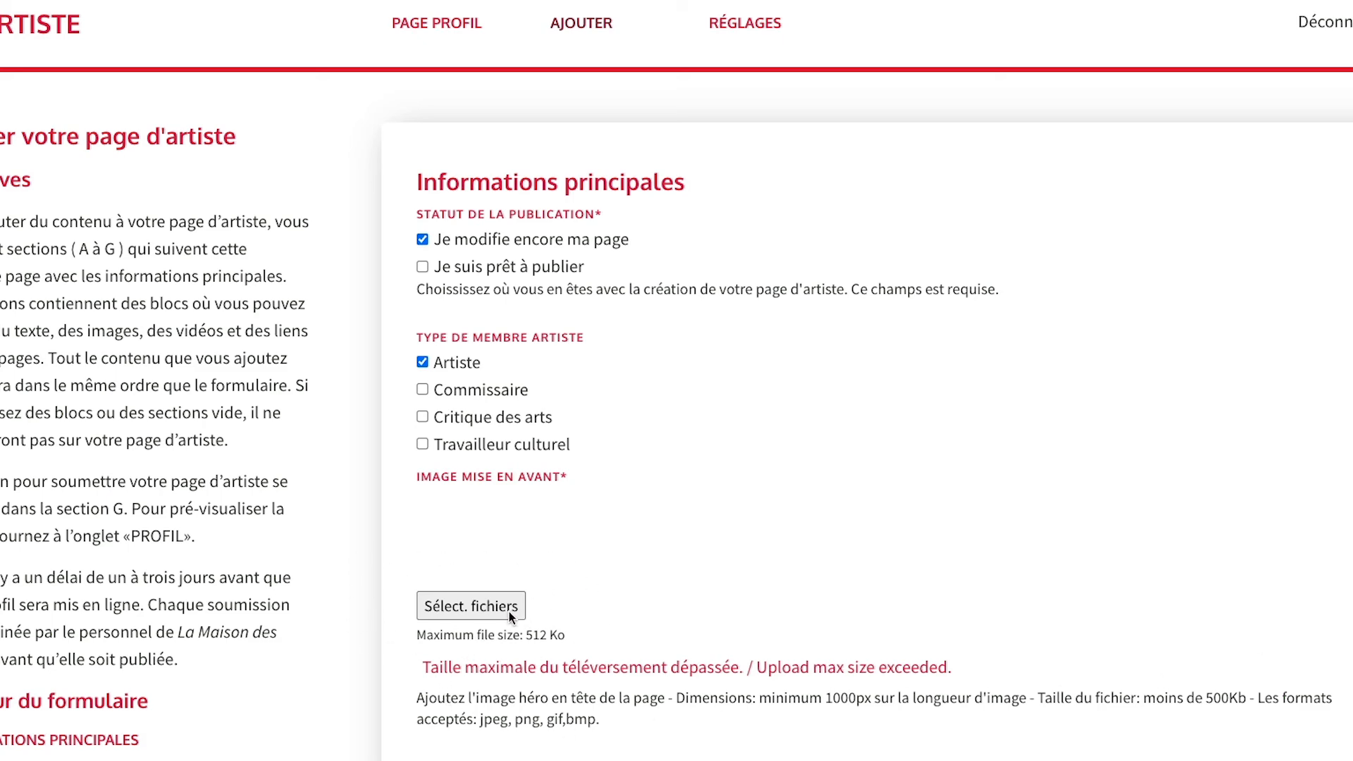
Upload the first ORIGINALES photo as the featured image, then reopen the image chooser.
left_click(505, 610)
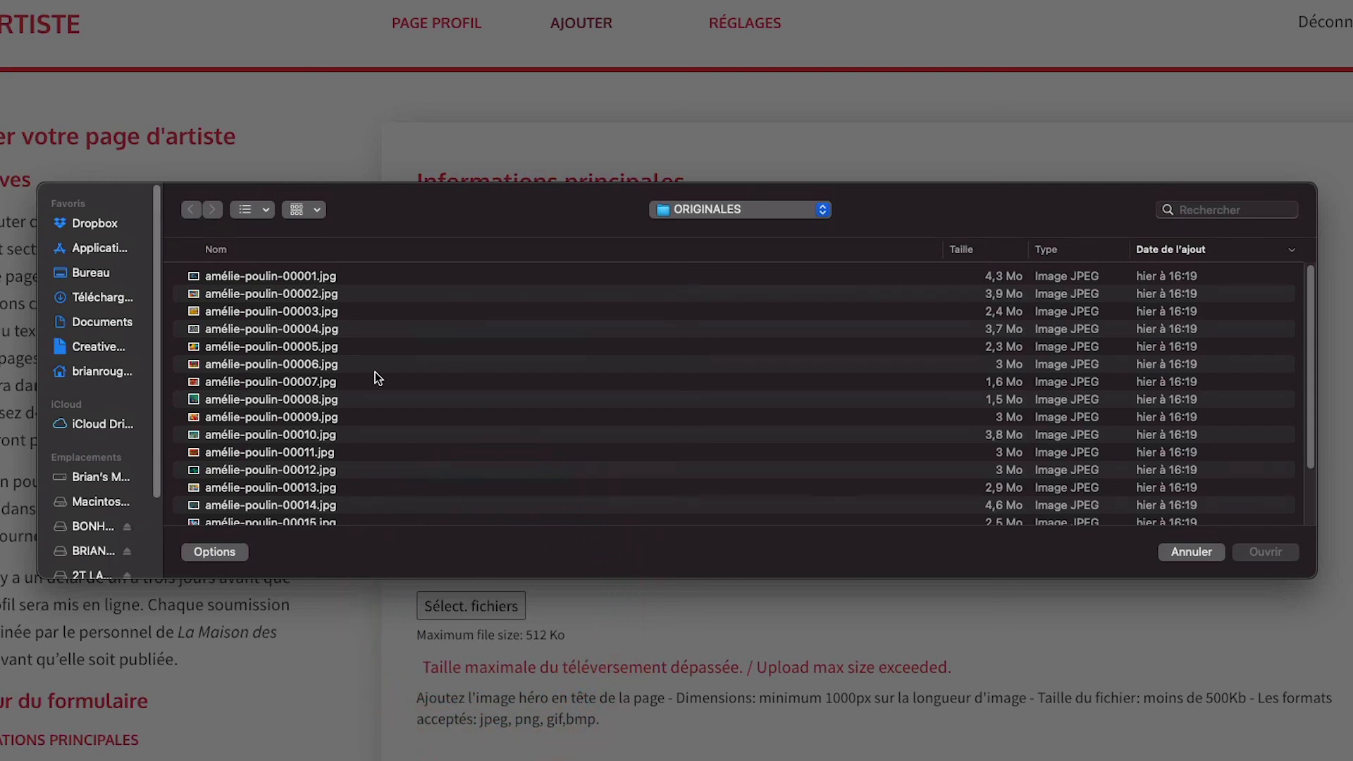
left_click(308, 276)
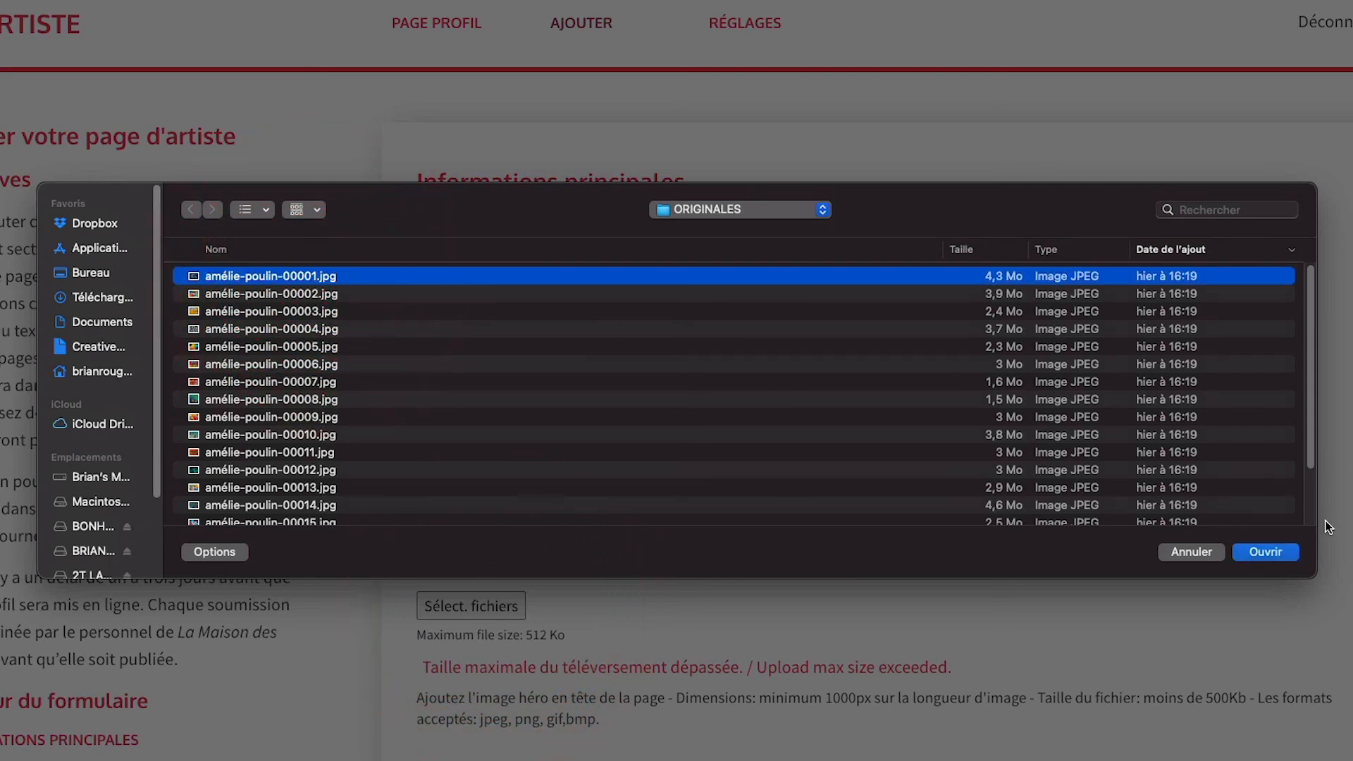
left_click(1267, 552)
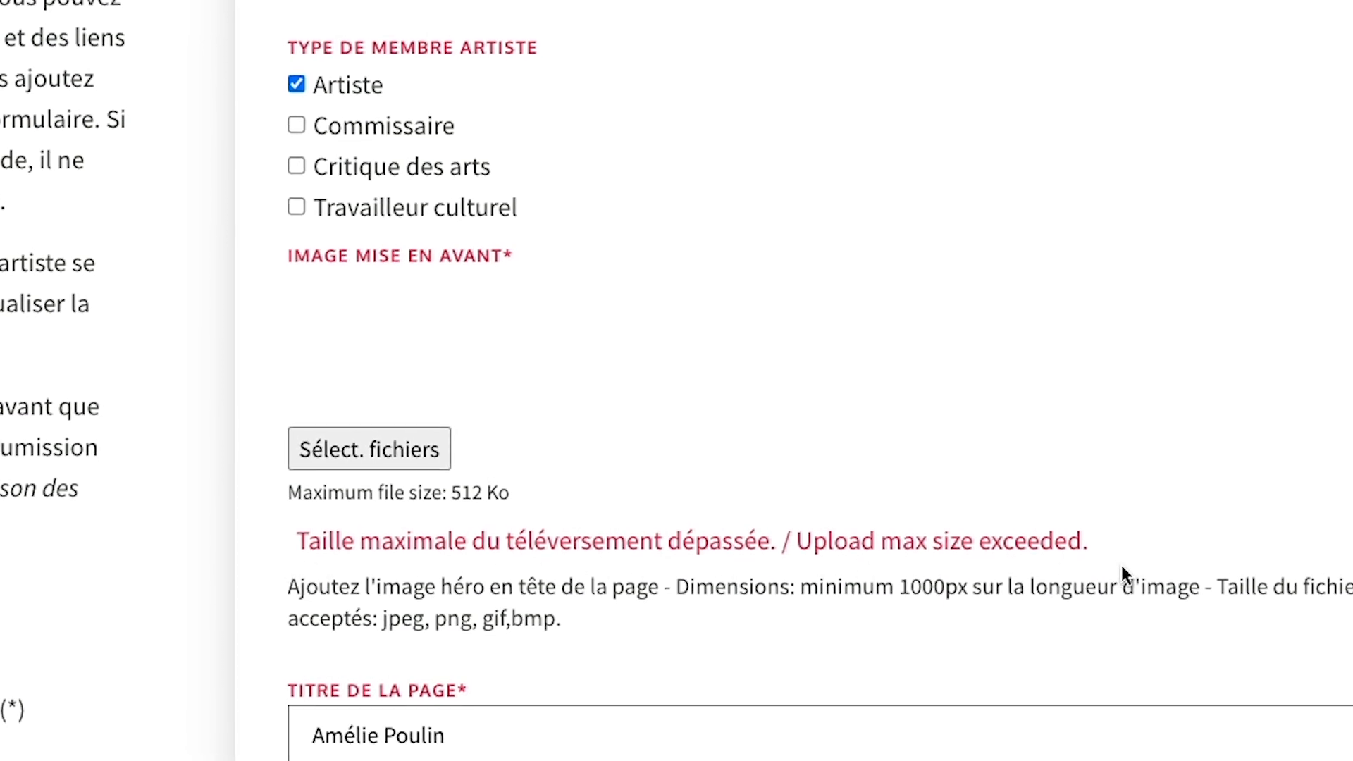
left_click(403, 633)
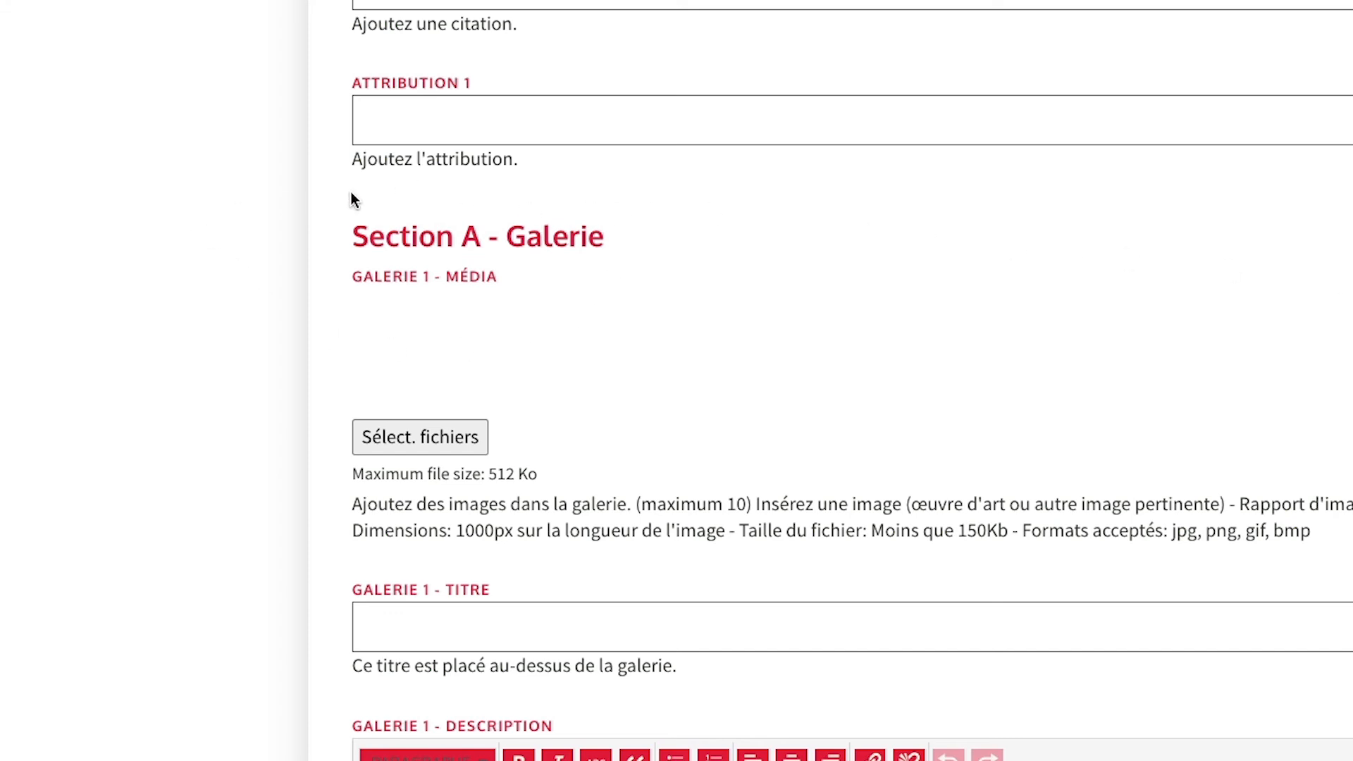
Upload the first ten resized WEB-folder images into the Galerie 1 media field.
left_click(445, 437)
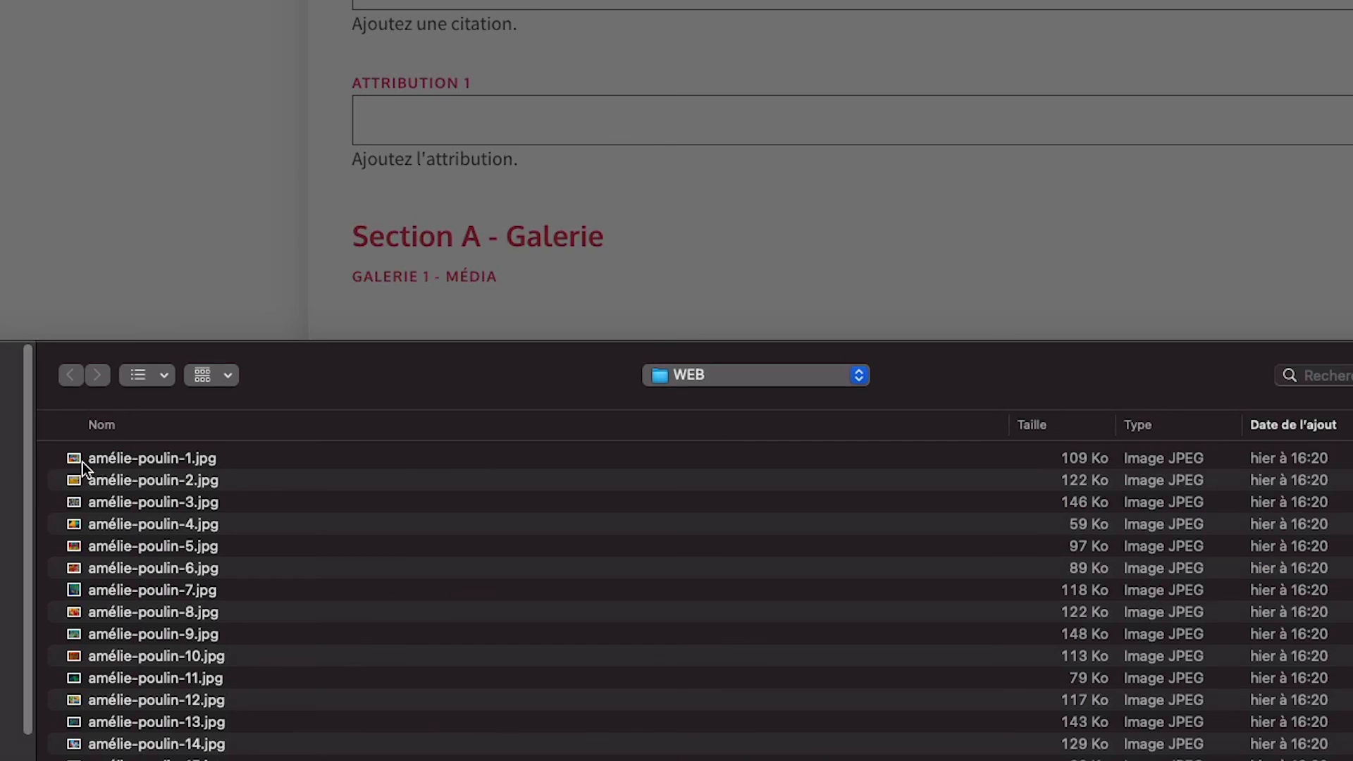
left_click_drag(83, 463, 148, 696)
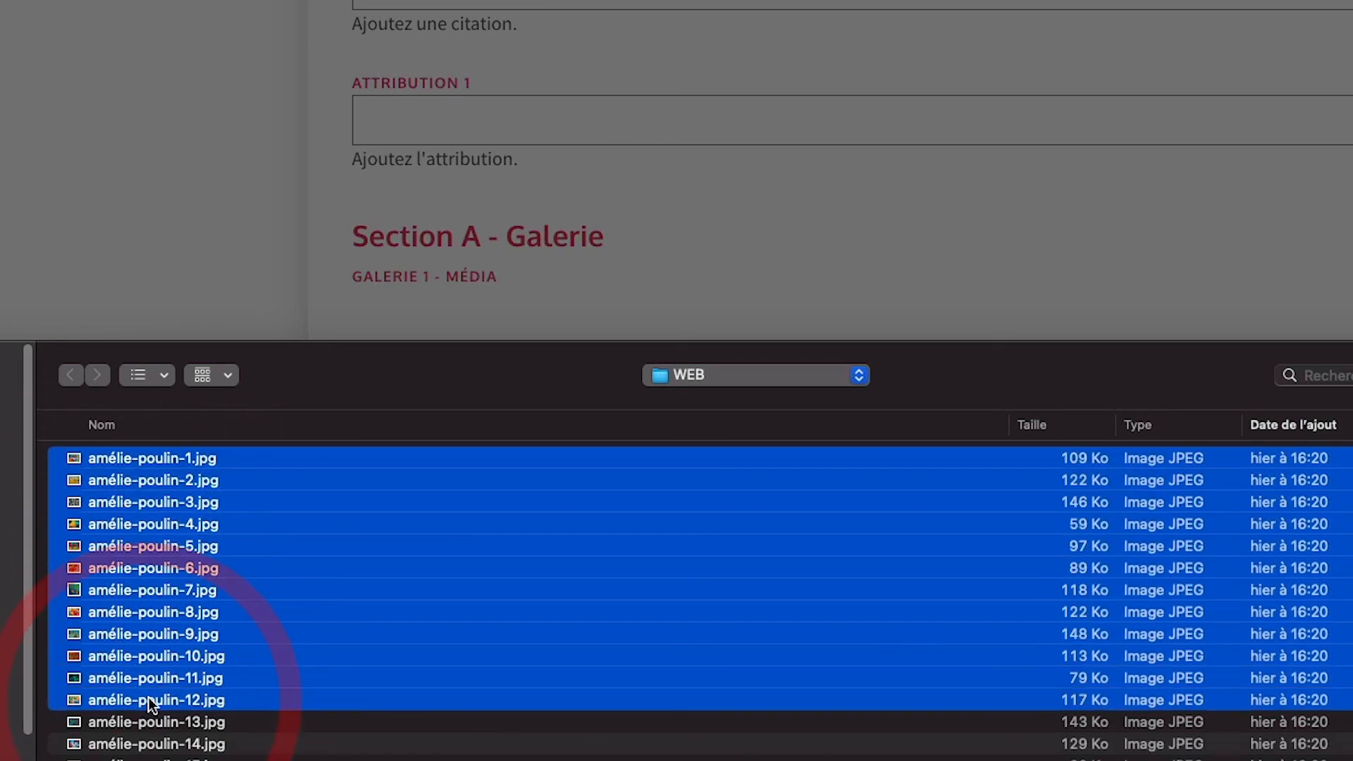
key("Return")
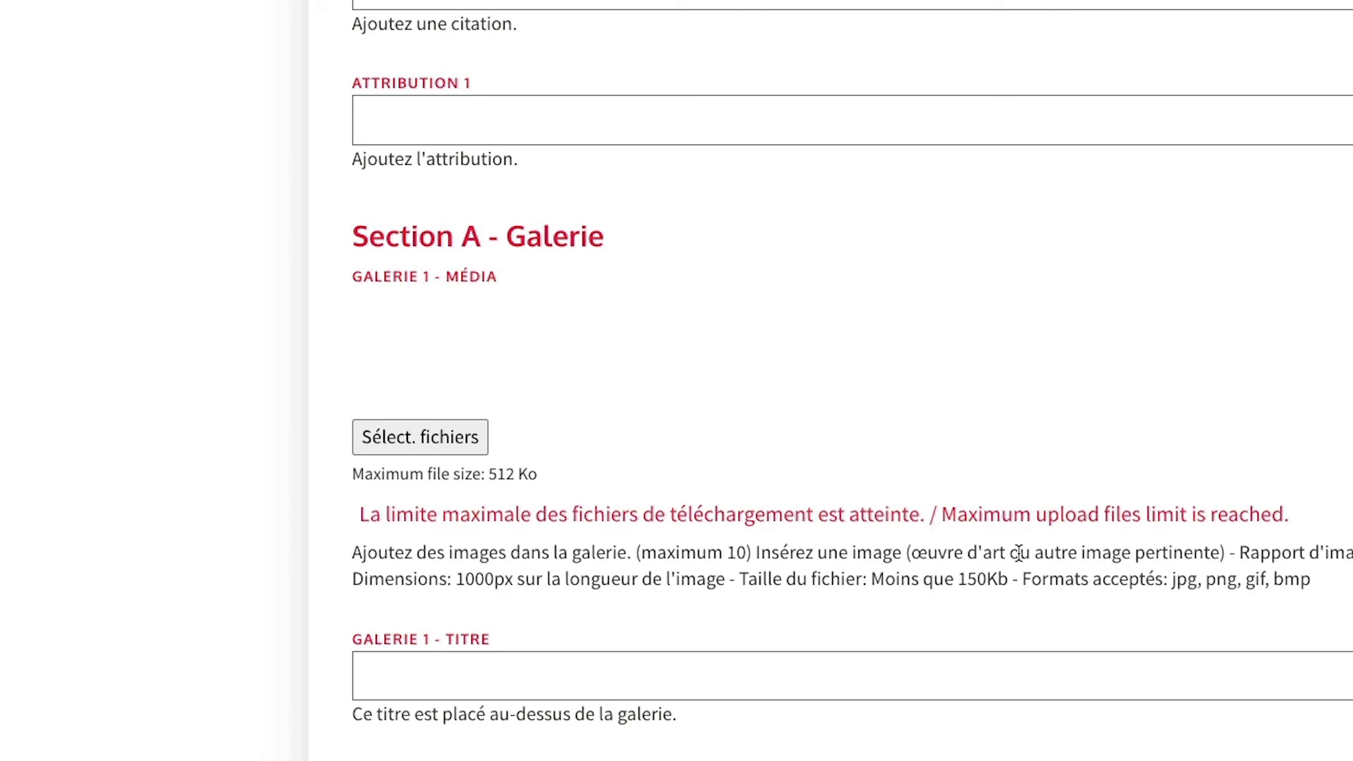
left_click(420, 437)
left_click_drag(158, 481, 152, 656)
key("Return")
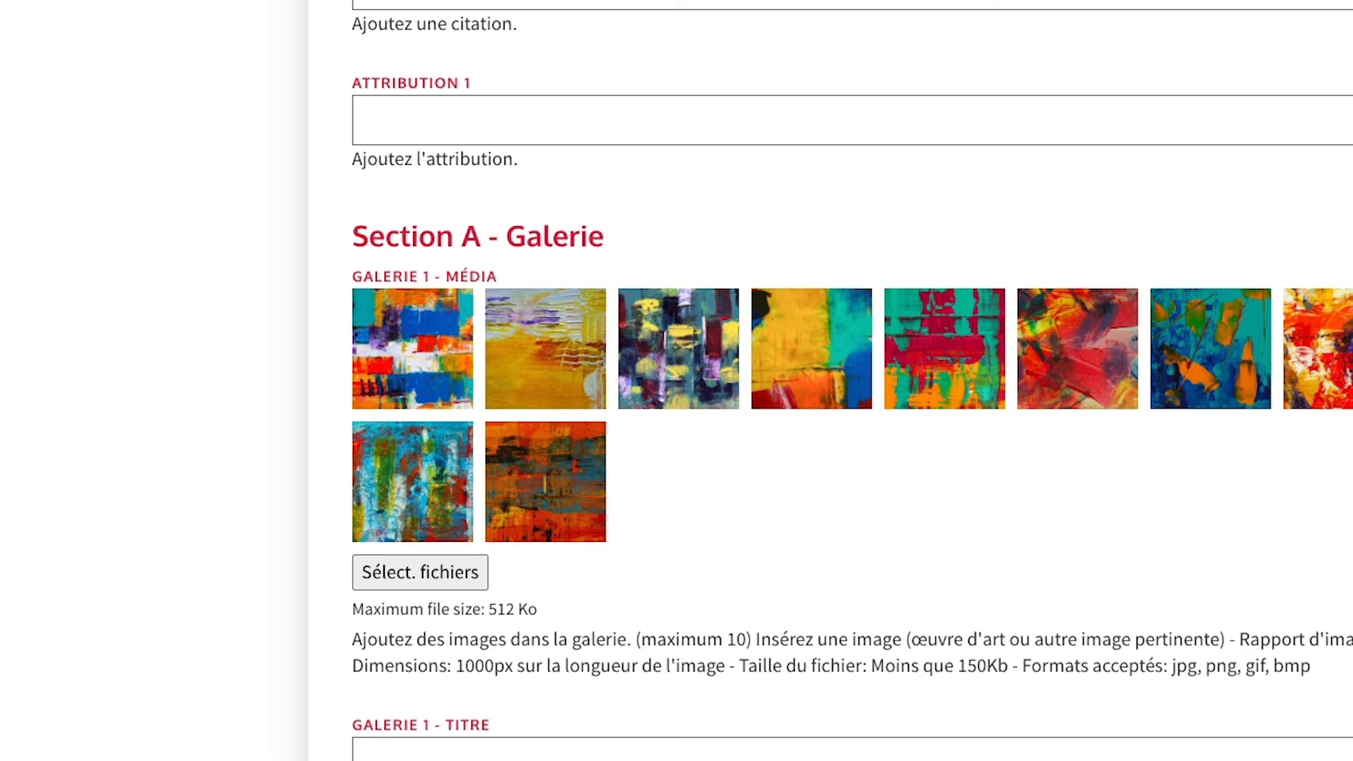
Paste a saved address into the Video 1 URL field, then delete it as the wrong URL.
left_click(394, 251)
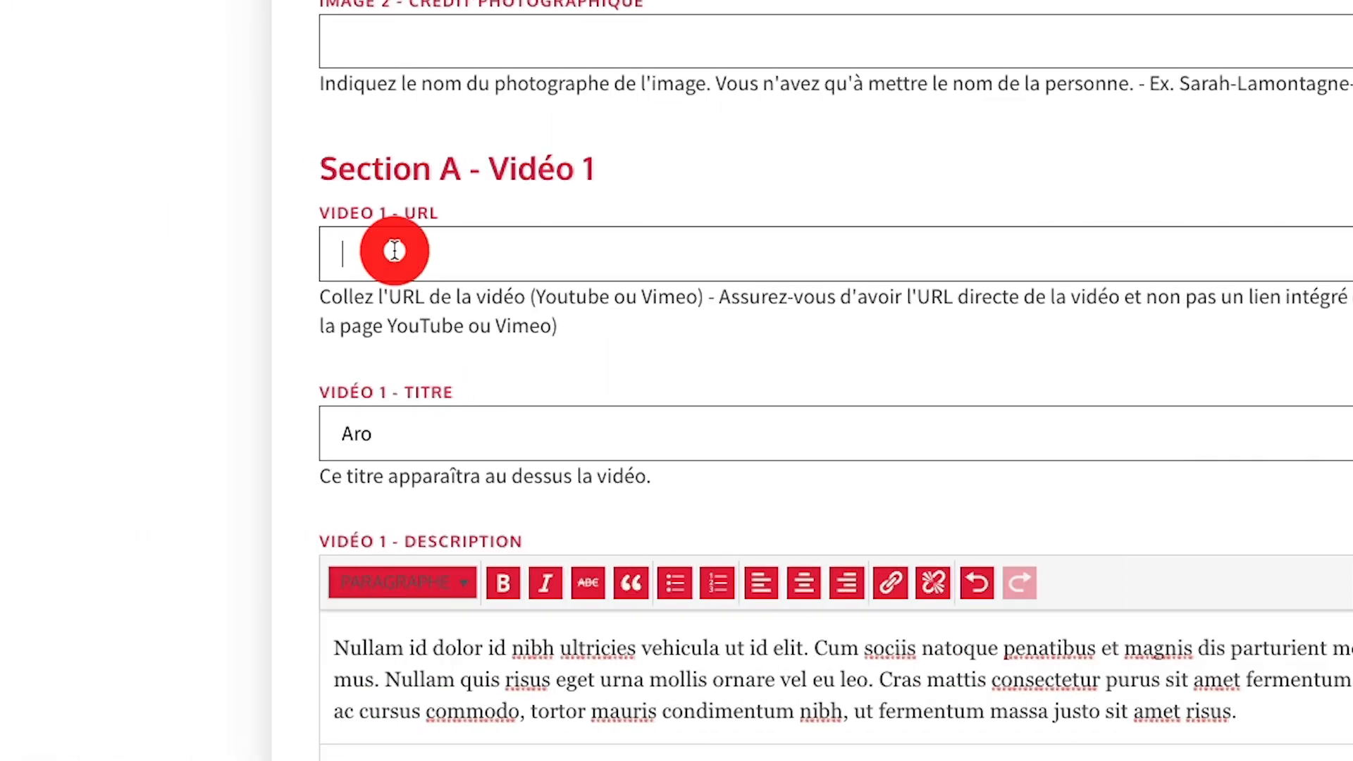
type("https://maisondesartistes.mb.ca/artistes/aro/")
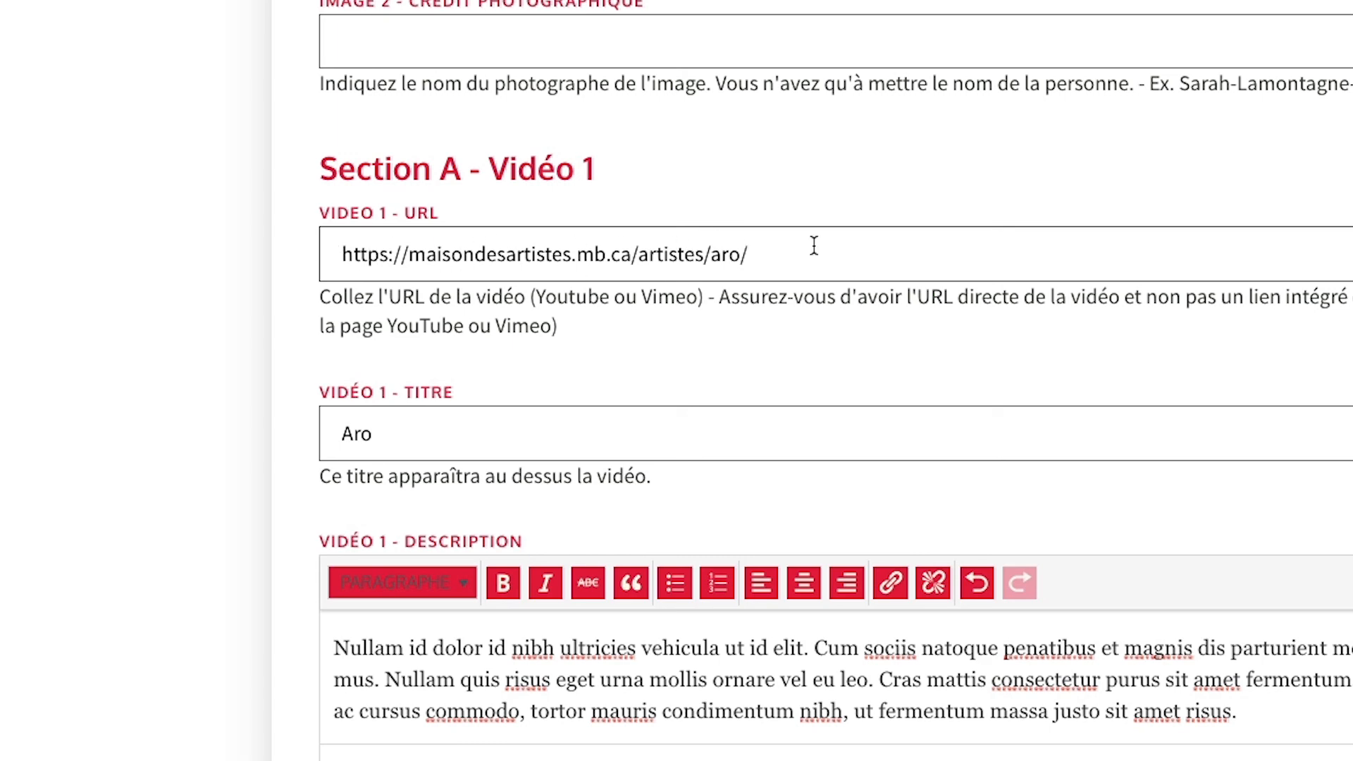
key("BackSpace")
key("BackSpace")
key("BackSpace")
key("BackSpace")
key("BackSpace")
key("BackSpace")
key("BackSpace")
key("BackSpace")
key("BackSpace")
key("BackSpace")
key("BackSpace")
key("BackSpace")
key("BackSpace")
key("BackSpace")
key("BackSpace")
key("BackSpace")
key("BackSpace")
key("BackSpace")
key("BackSpace")
key("BackSpace")
key("BackSpace")
key("BackSpace")
key("BackSpace")
key("BackSpace")
key("BackSpace")
key("BackSpace")
key("BackSpace")
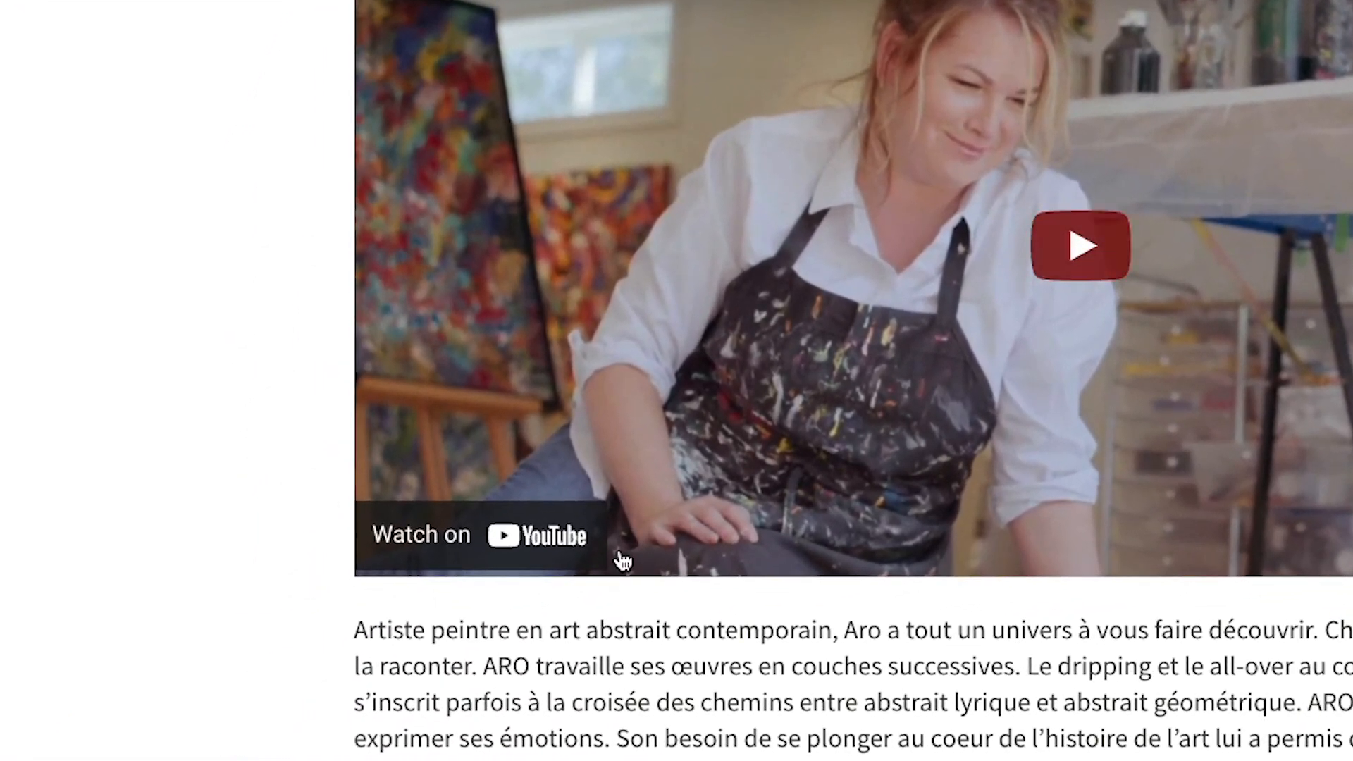
Copy the ARO Artiste Peintre YouTube watch link and paste it into the Vidéo 1 URL field.
left_click(473, 553)
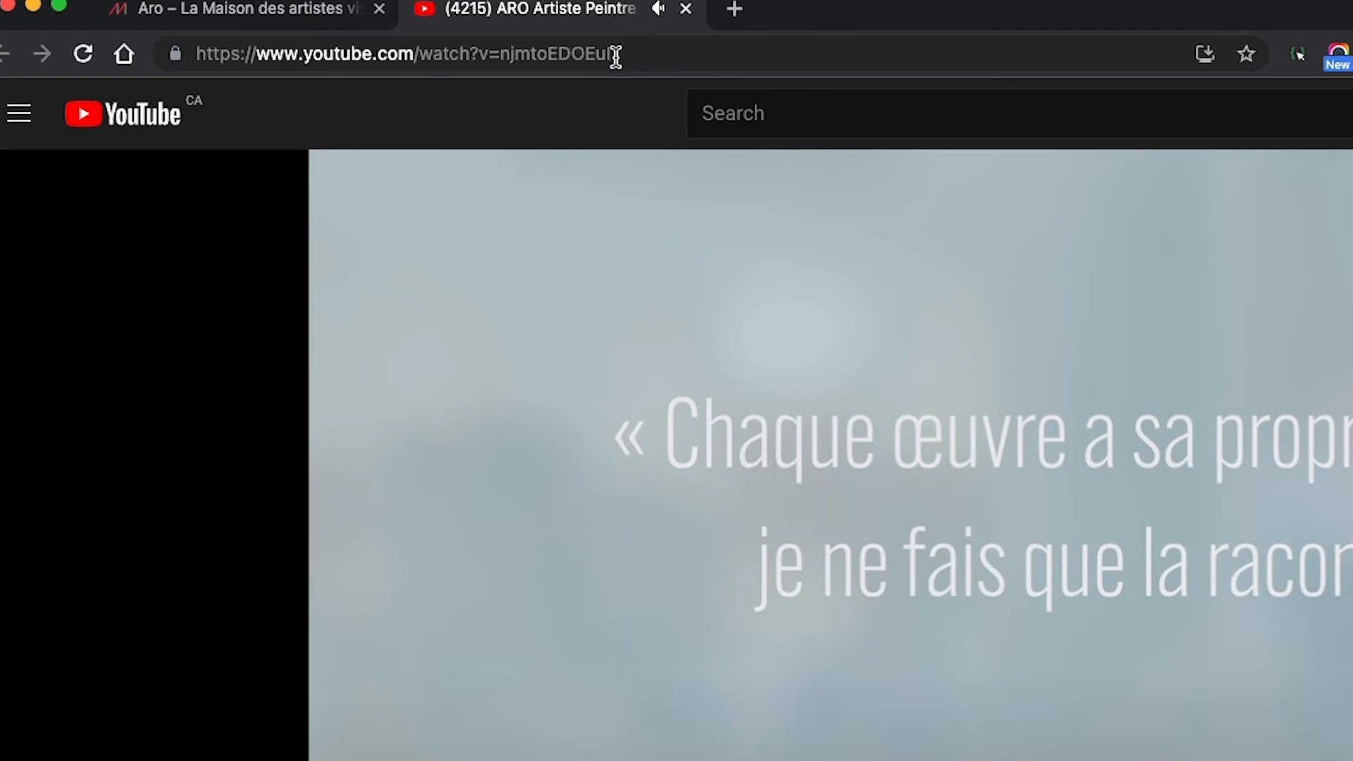
left_click_drag(661, 54, 180, 55)
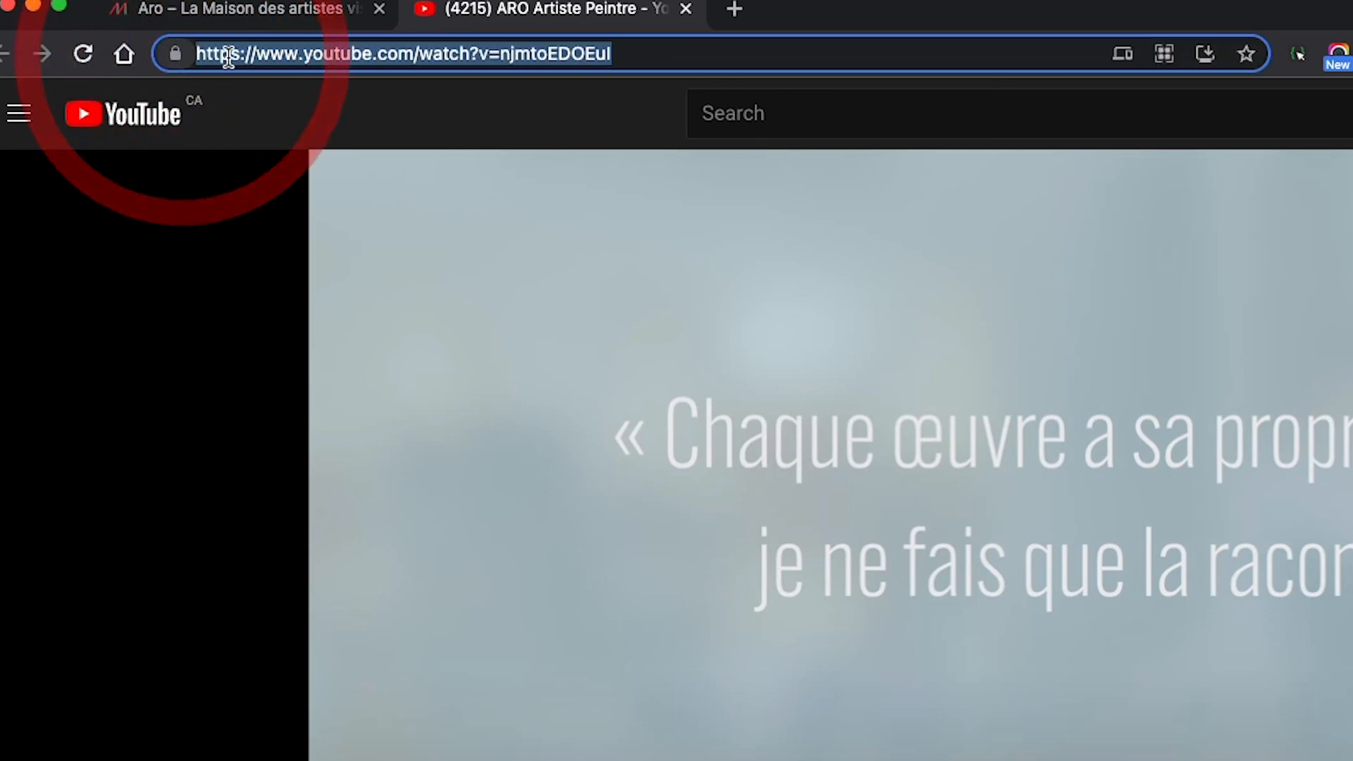
right_click(252, 56)
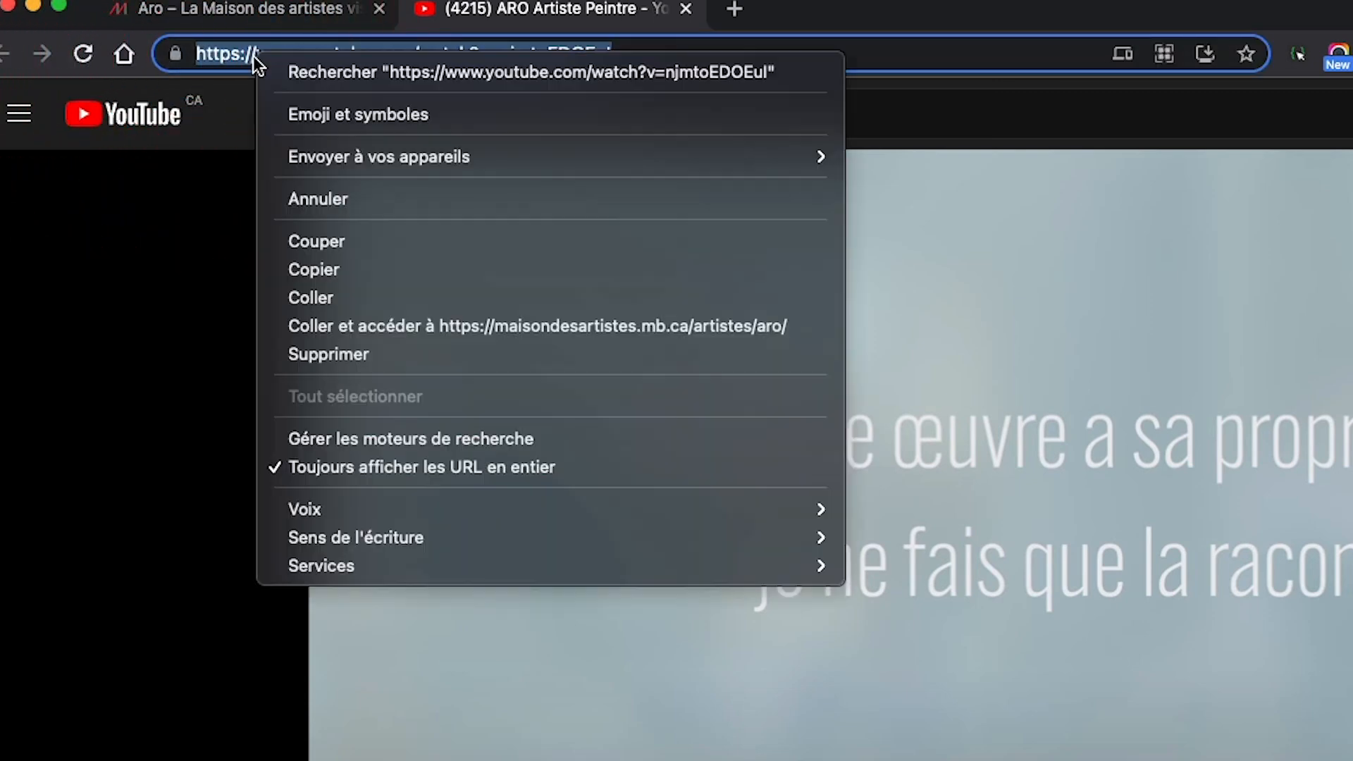
left_click(315, 268)
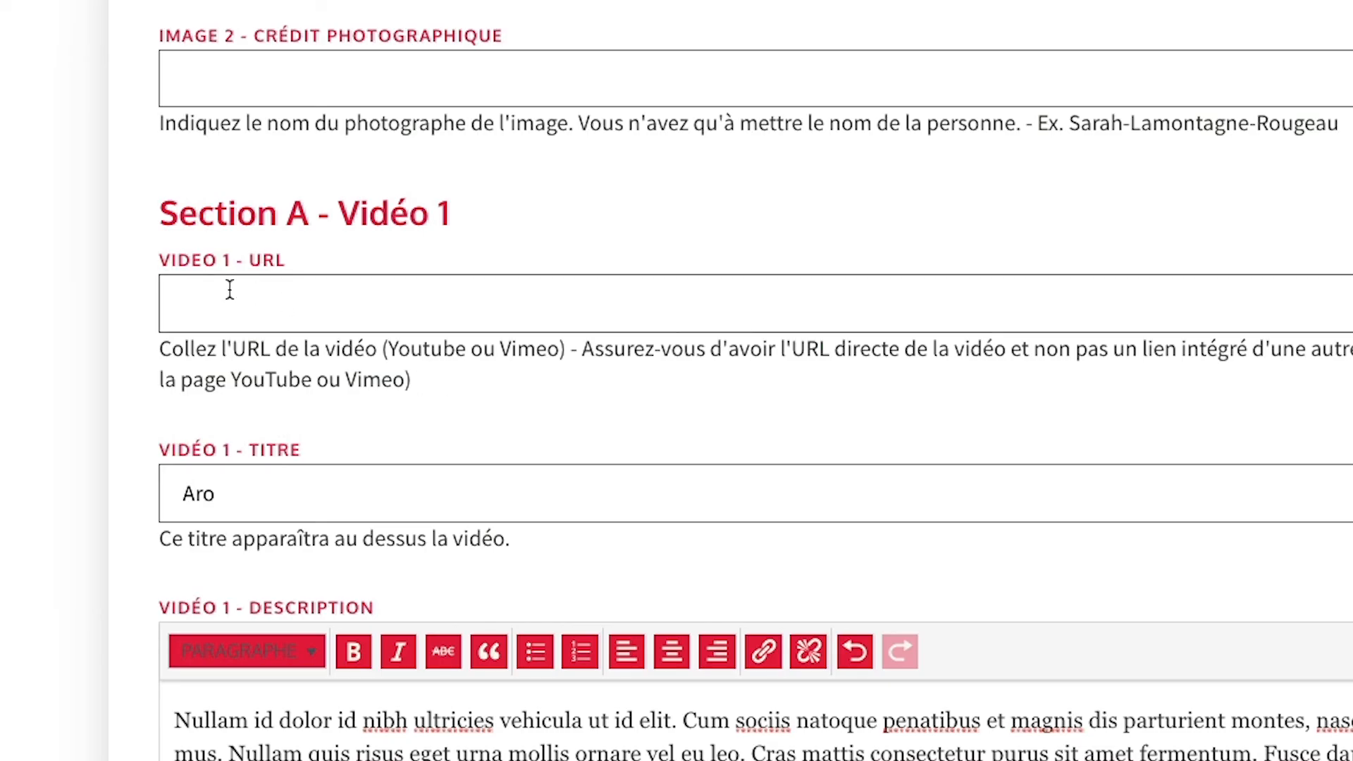
left_click(191, 298)
key("ctrl+v")
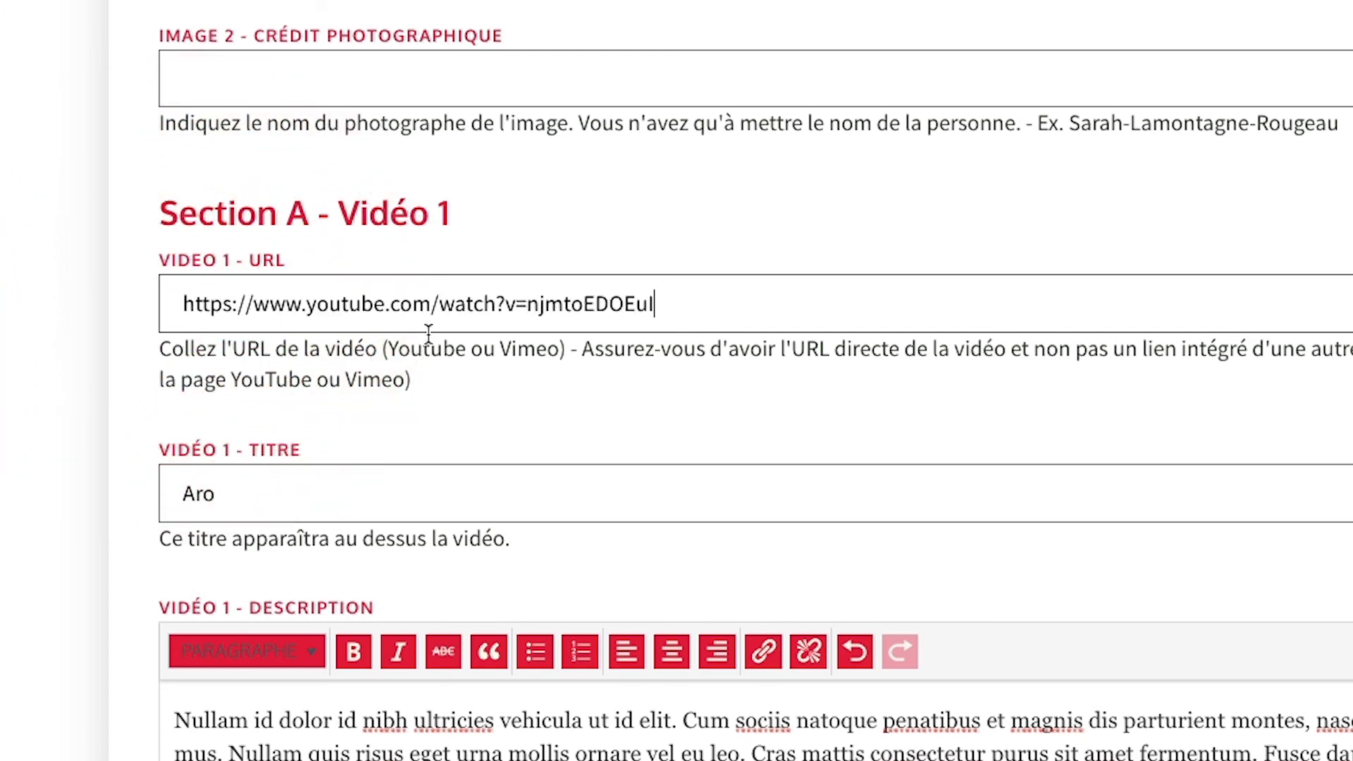